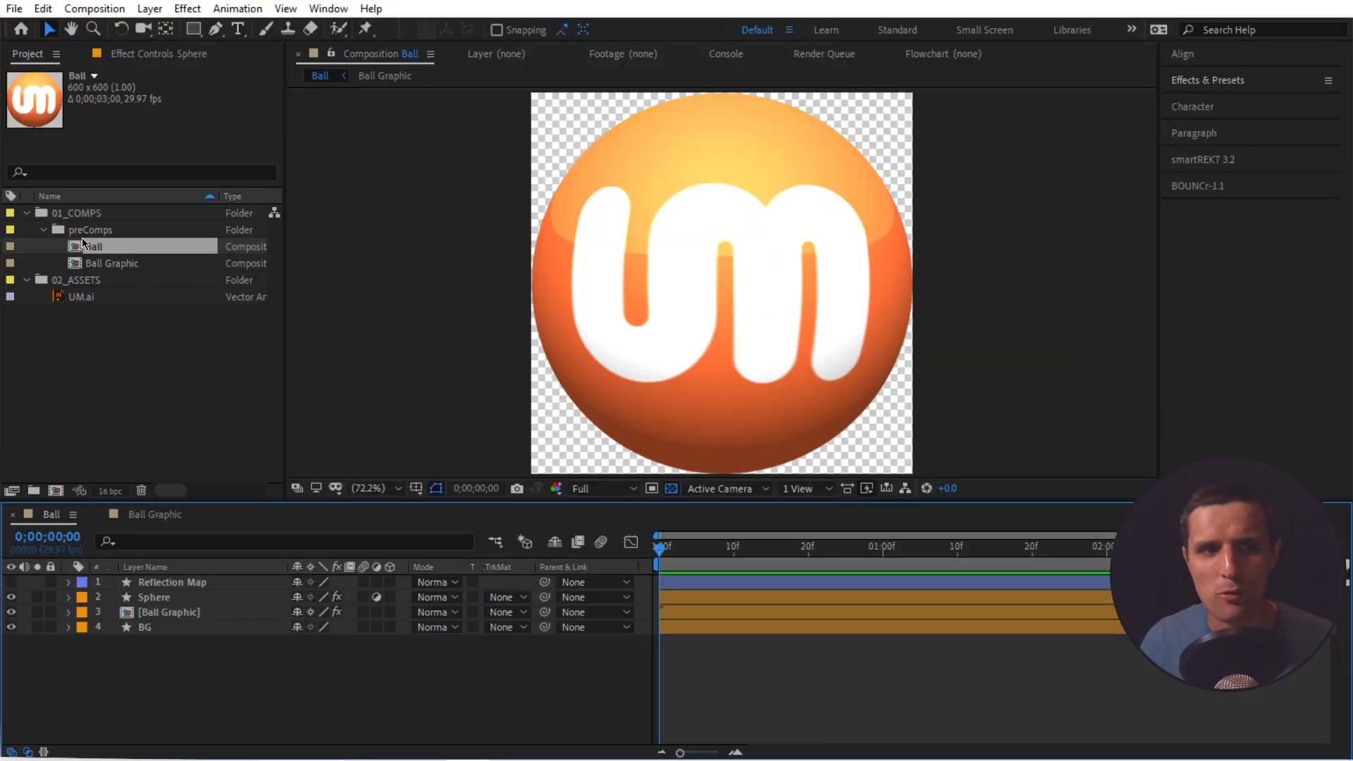
Create a composition named Ball Animation in the 01_COMPS folder using the HDTV 1080 29.97 preset
{"action": "left_click", "coordinate": [96, 217]}
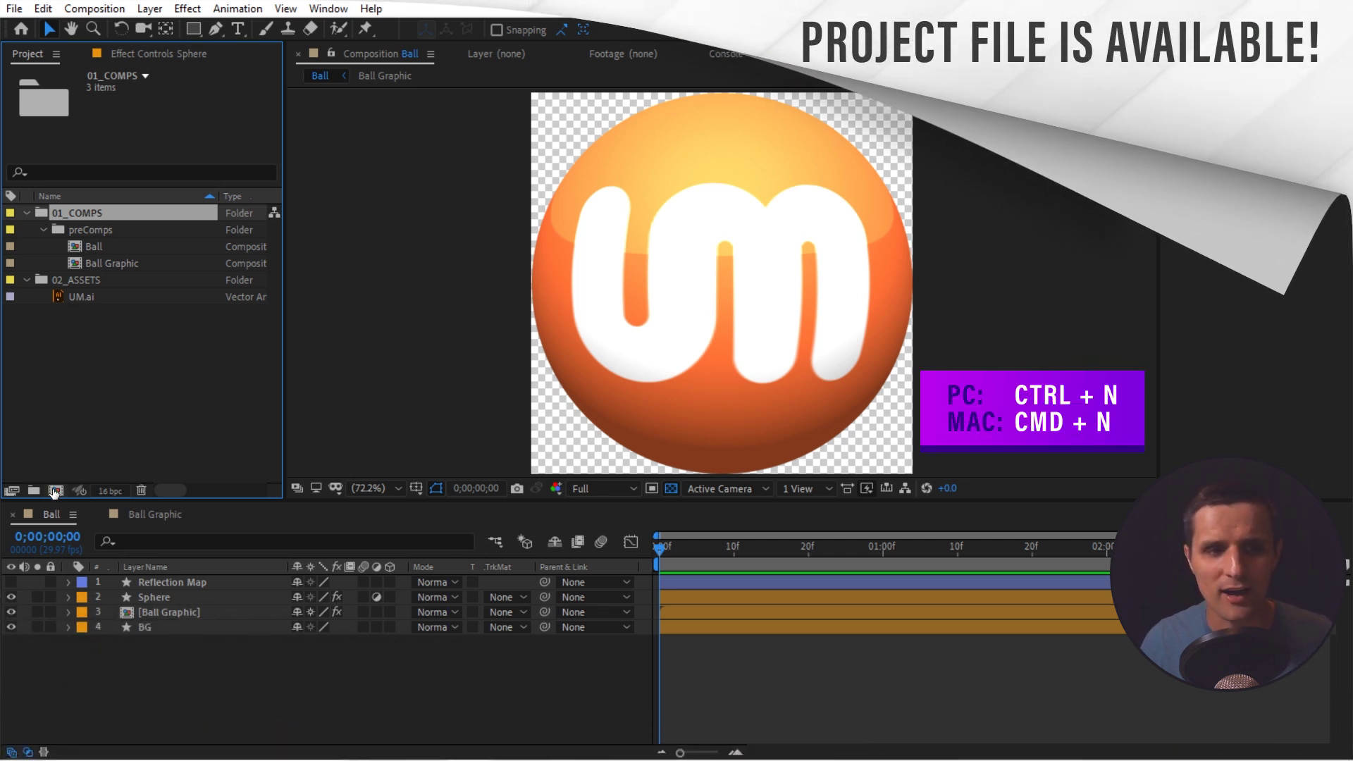
{"action": "left_click", "coordinate": [61, 491]}
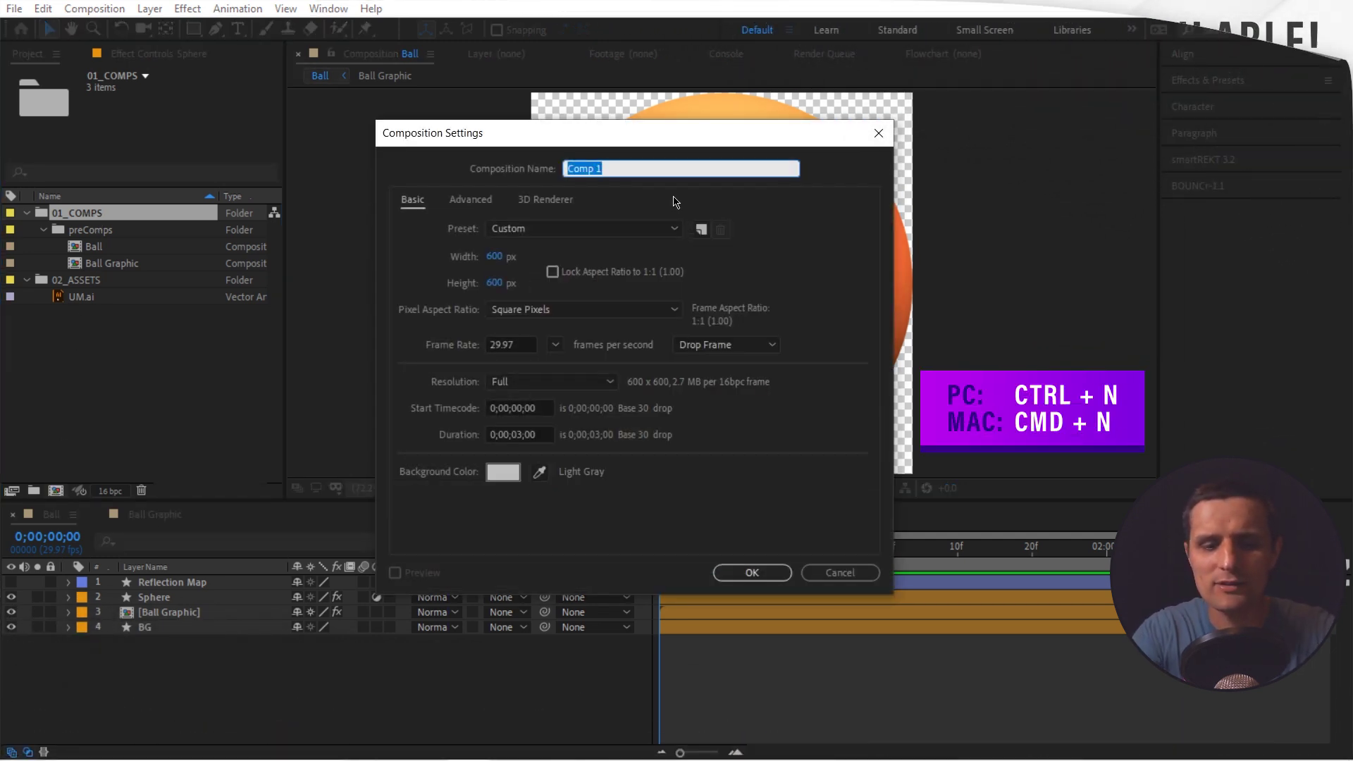
{"action": "type", "text": "Ball Animatio"}
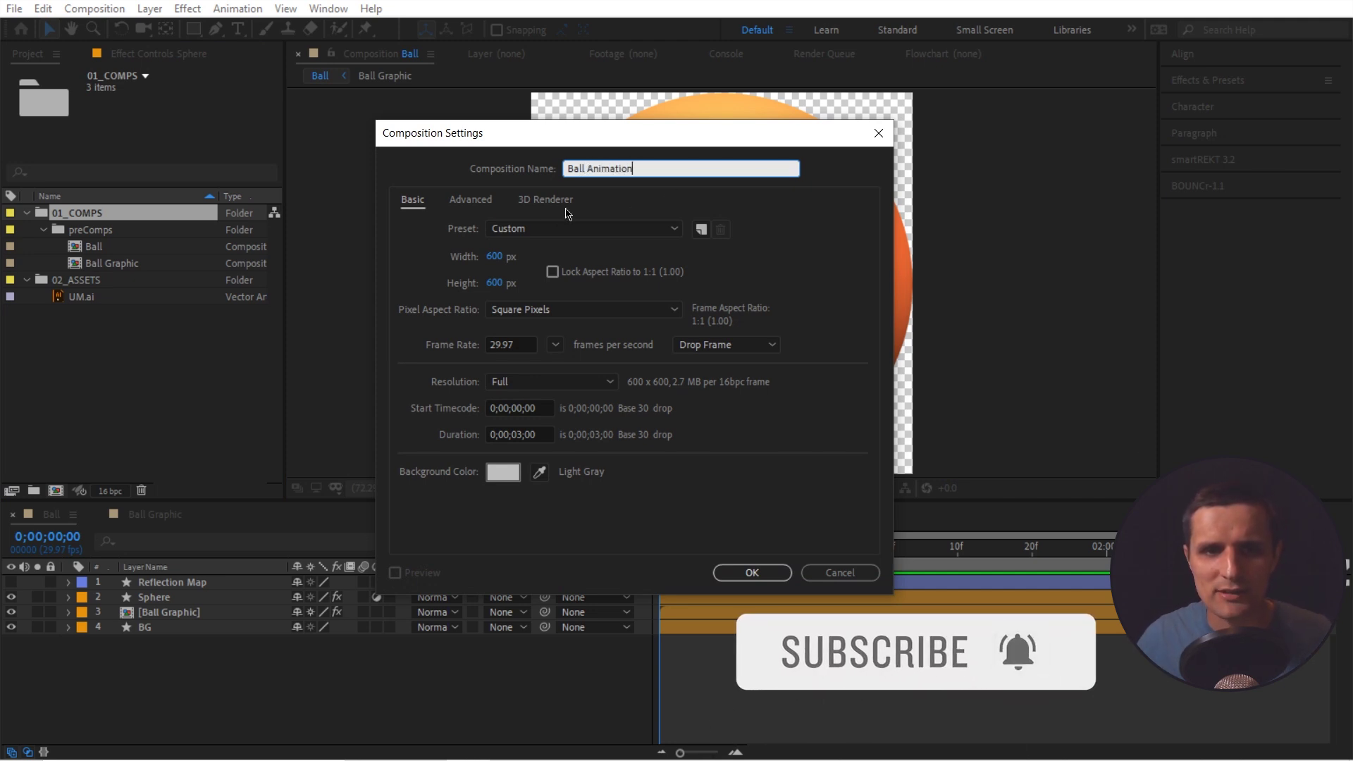
{"action": "type", "text": "n"}
{"action": "left_click", "coordinate": [534, 229]}
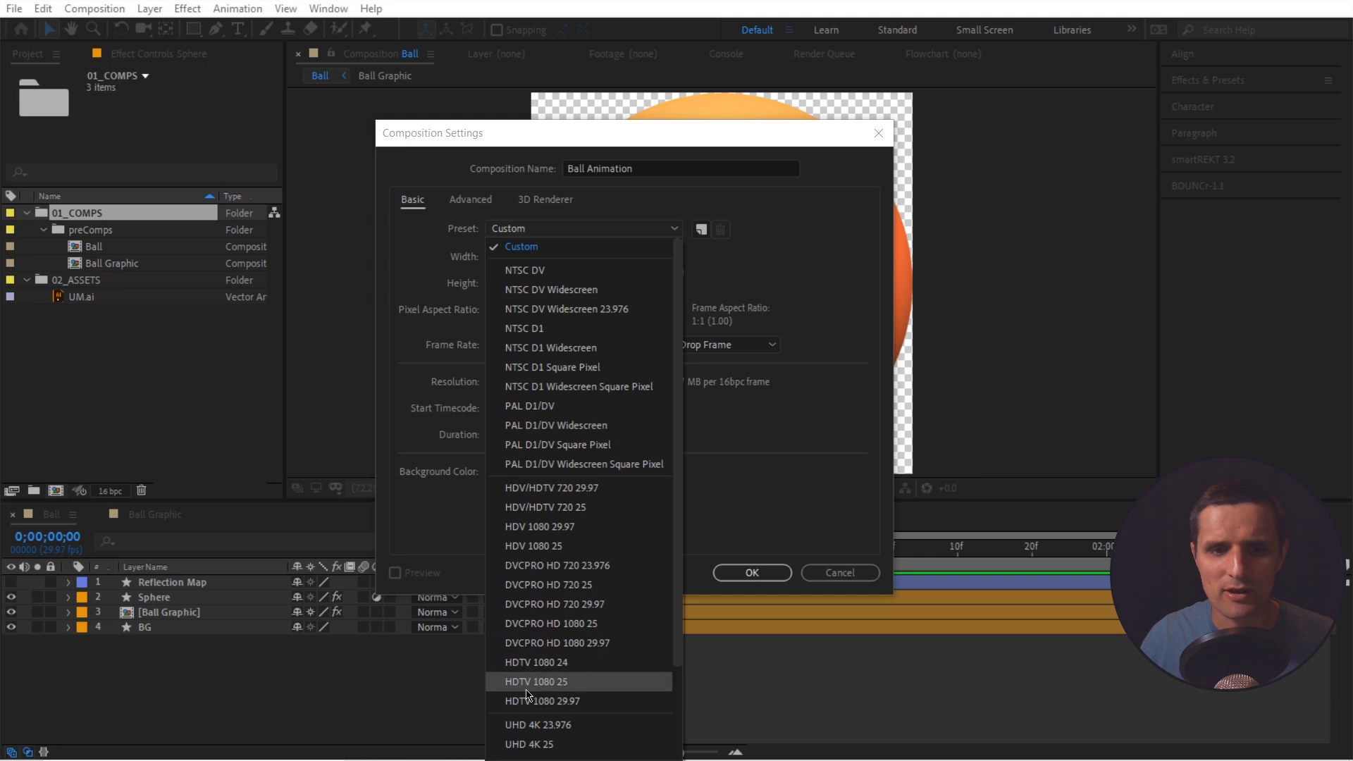
{"action": "left_click", "coordinate": [578, 702]}
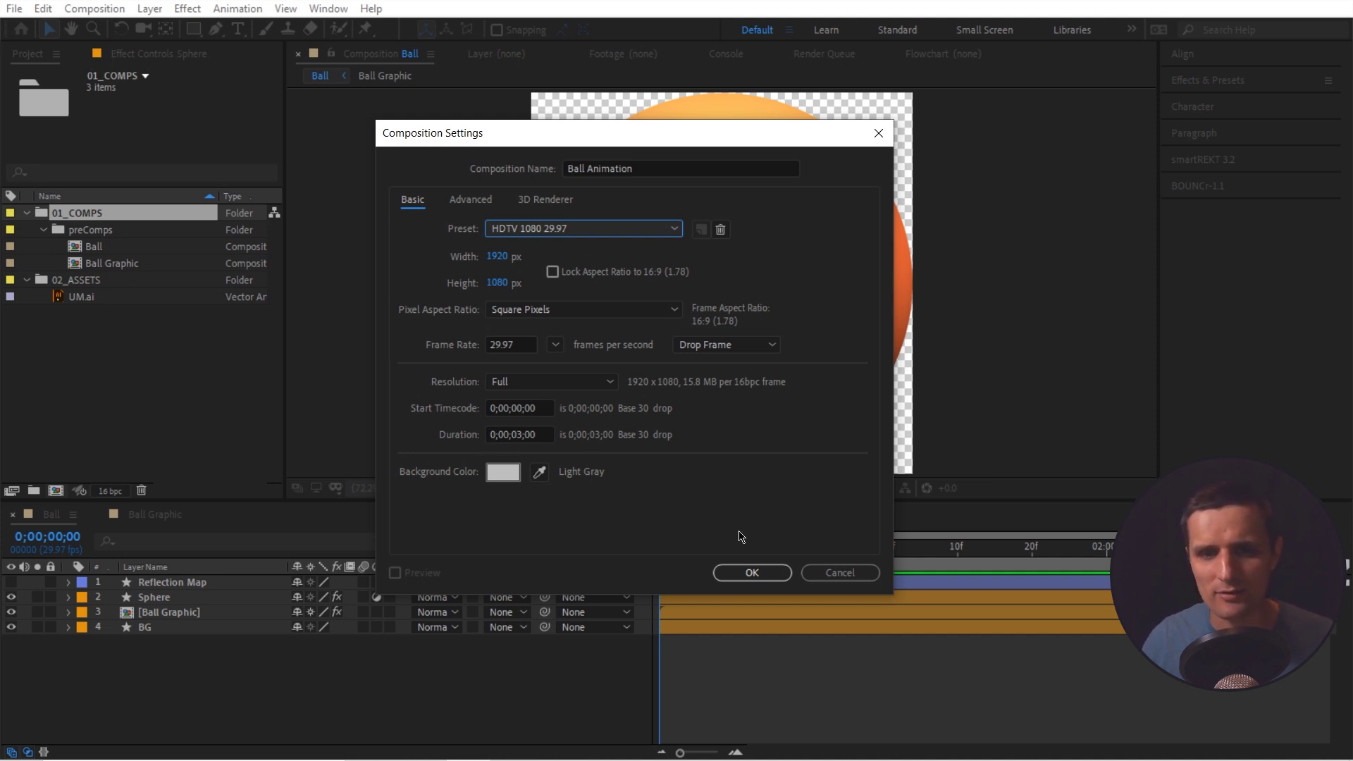
{"action": "left_click", "coordinate": [752, 572]}
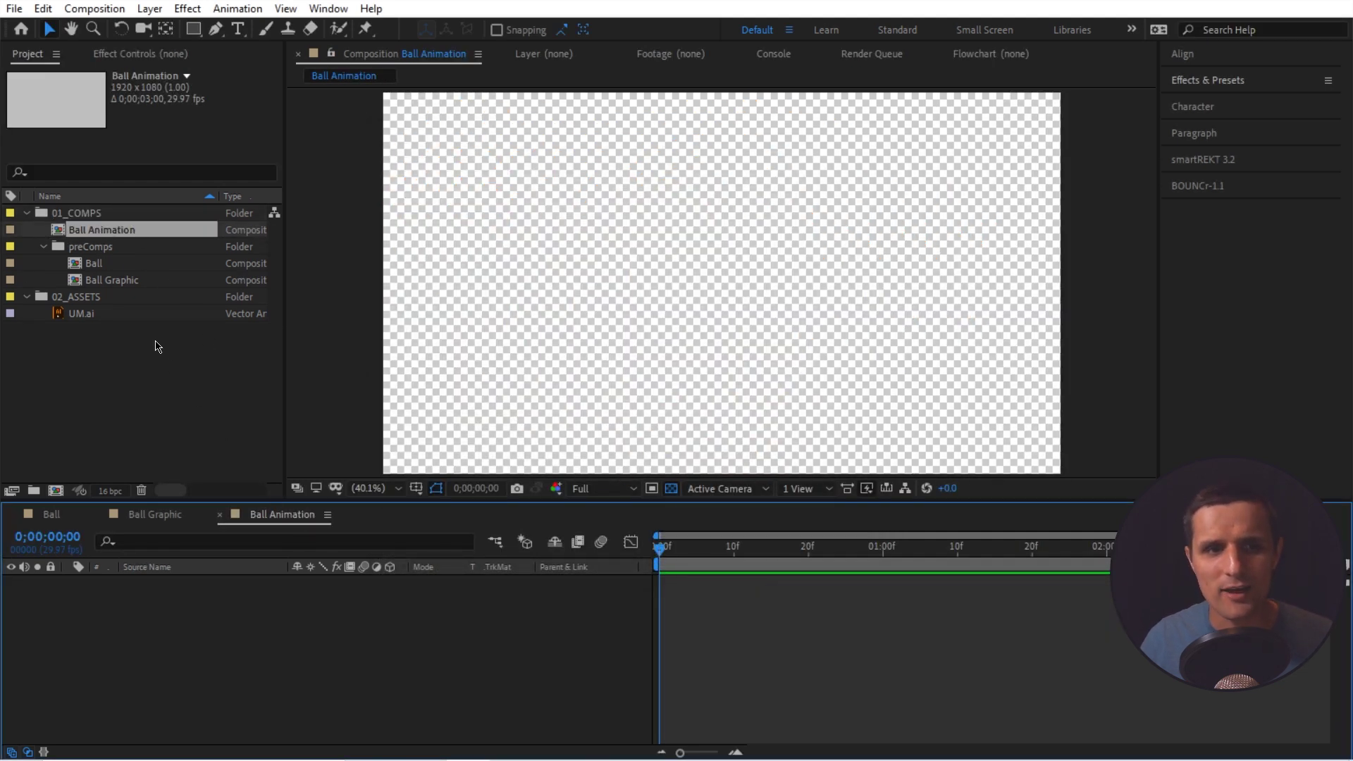
Add the Ball composition to the Ball Animation timeline, scaled to 60% and placed in the lower middle of the frame
{"action": "left_click_drag", "start_coordinate": [88, 269], "coordinate": [439, 633]}
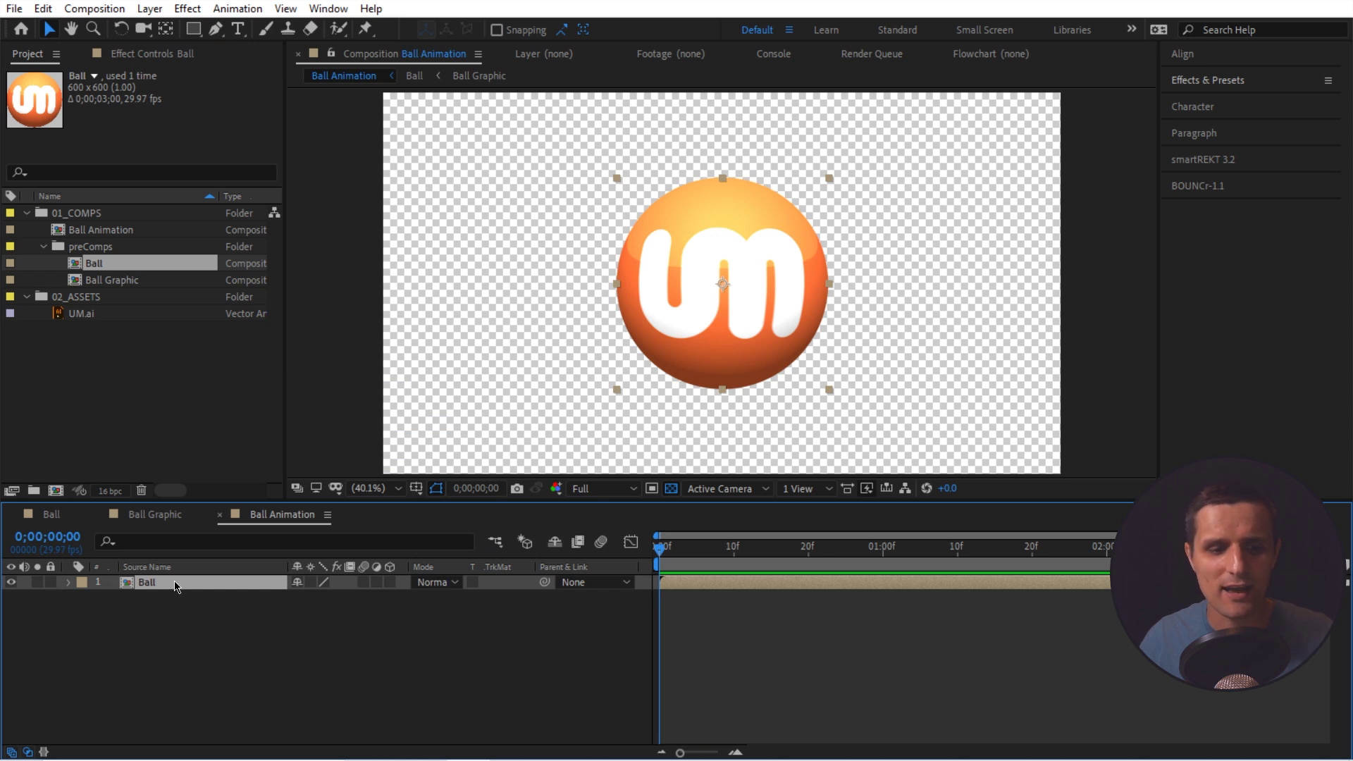
{"action": "key", "text": "s"}
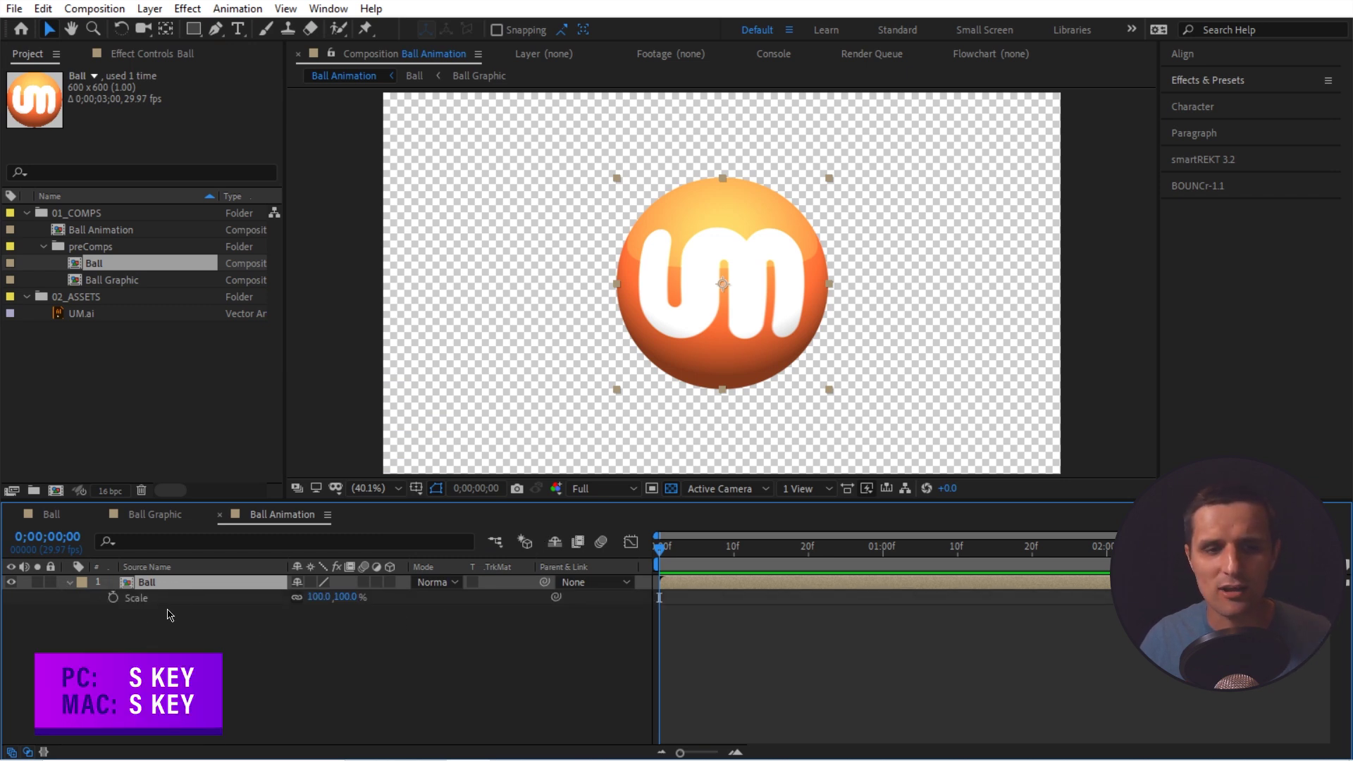
{"action": "left_click_drag", "start_coordinate": [317, 597], "coordinate": [296, 600]}
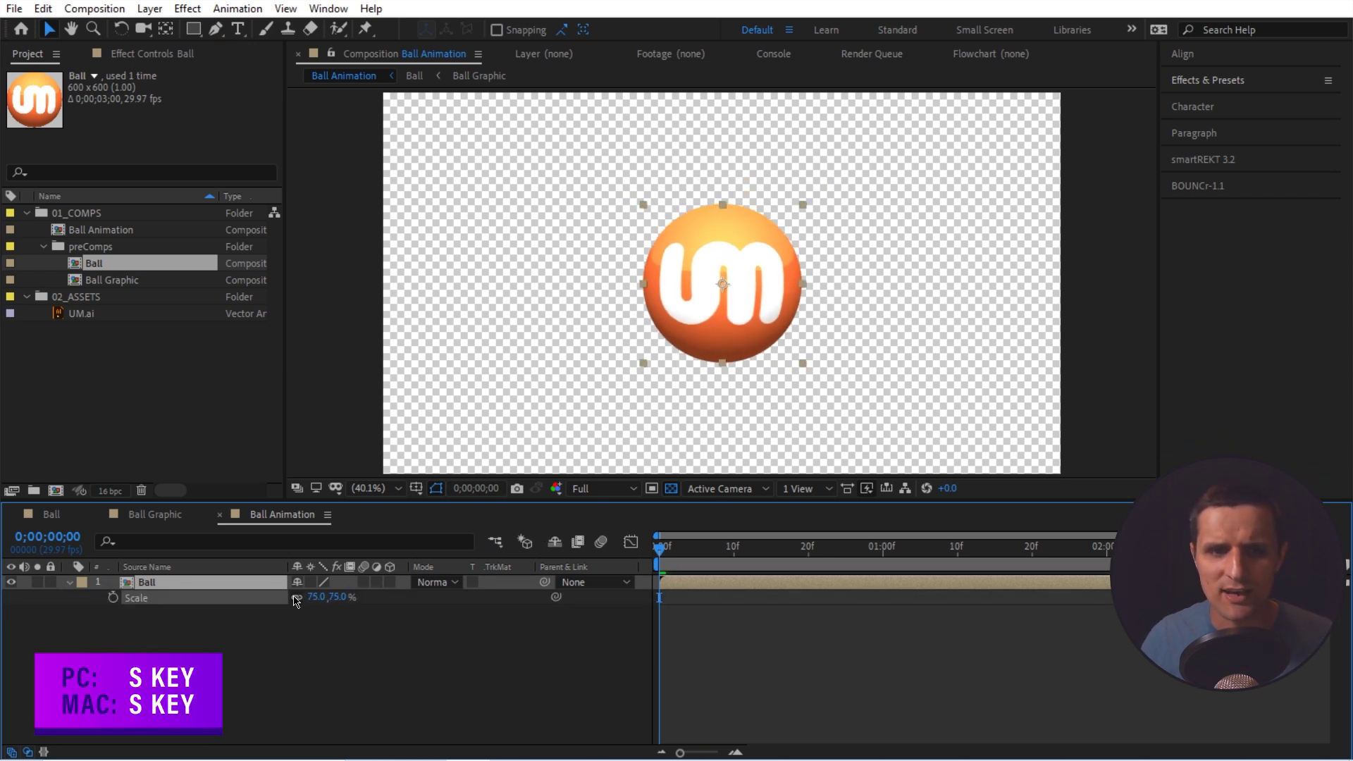
{"action": "left_click", "coordinate": [316, 597]}
{"action": "type", "text": "60"}
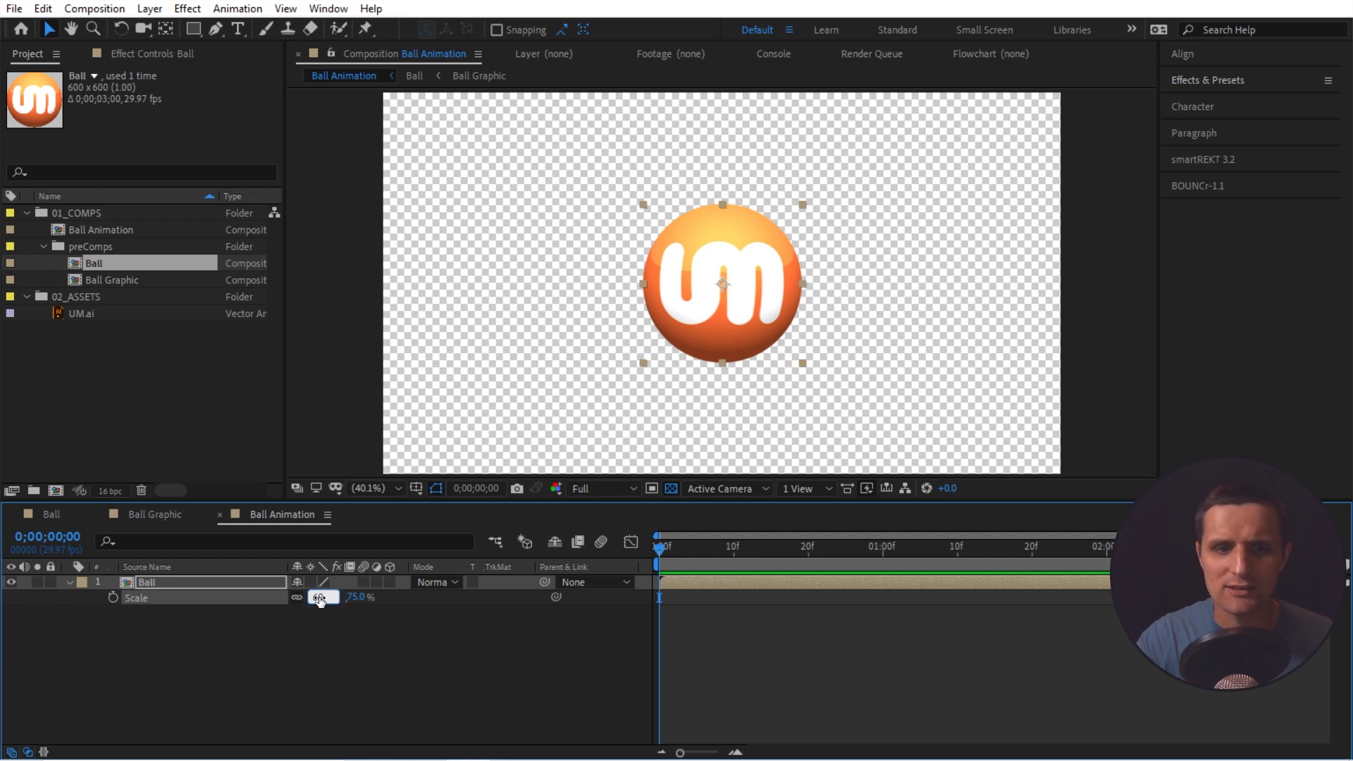
{"action": "key", "text": "Return"}
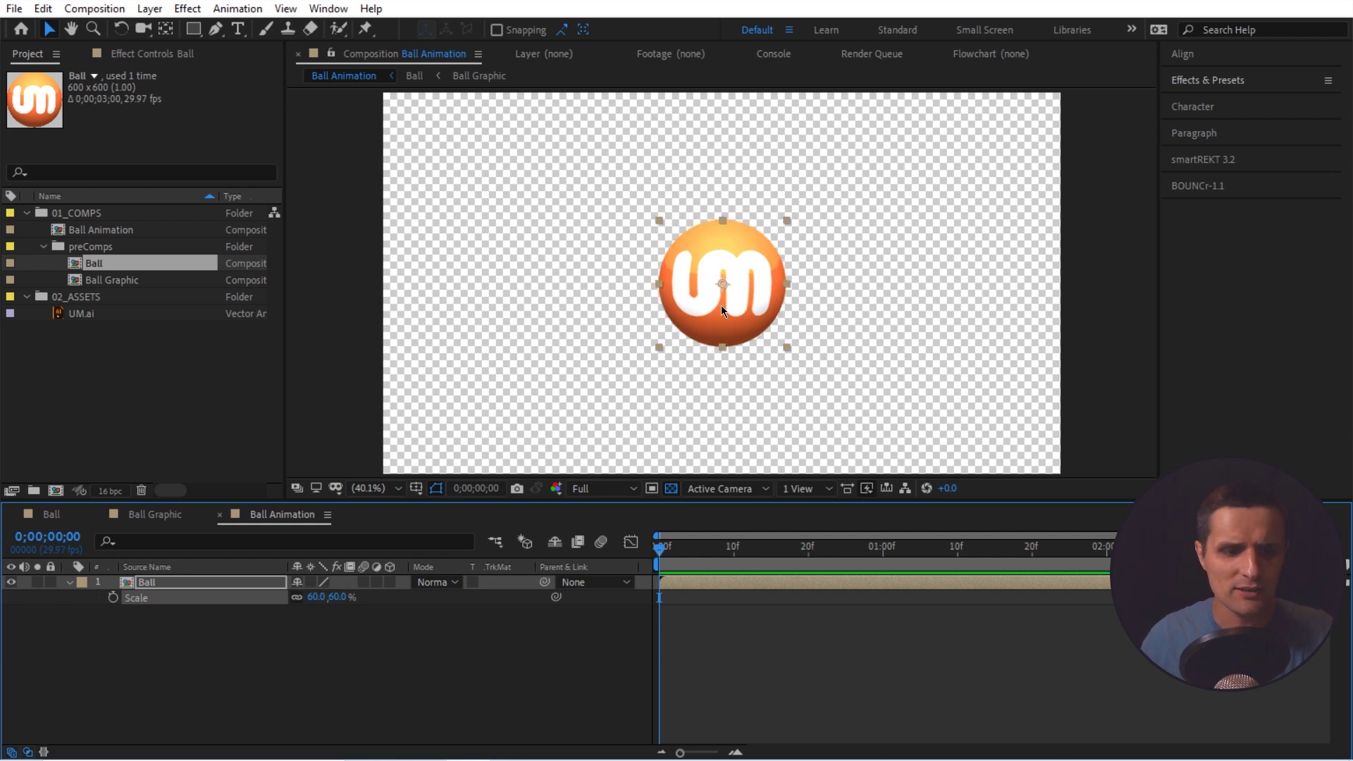
{"action": "left_click_drag", "start_coordinate": [721, 306], "coordinate": [709, 382]}
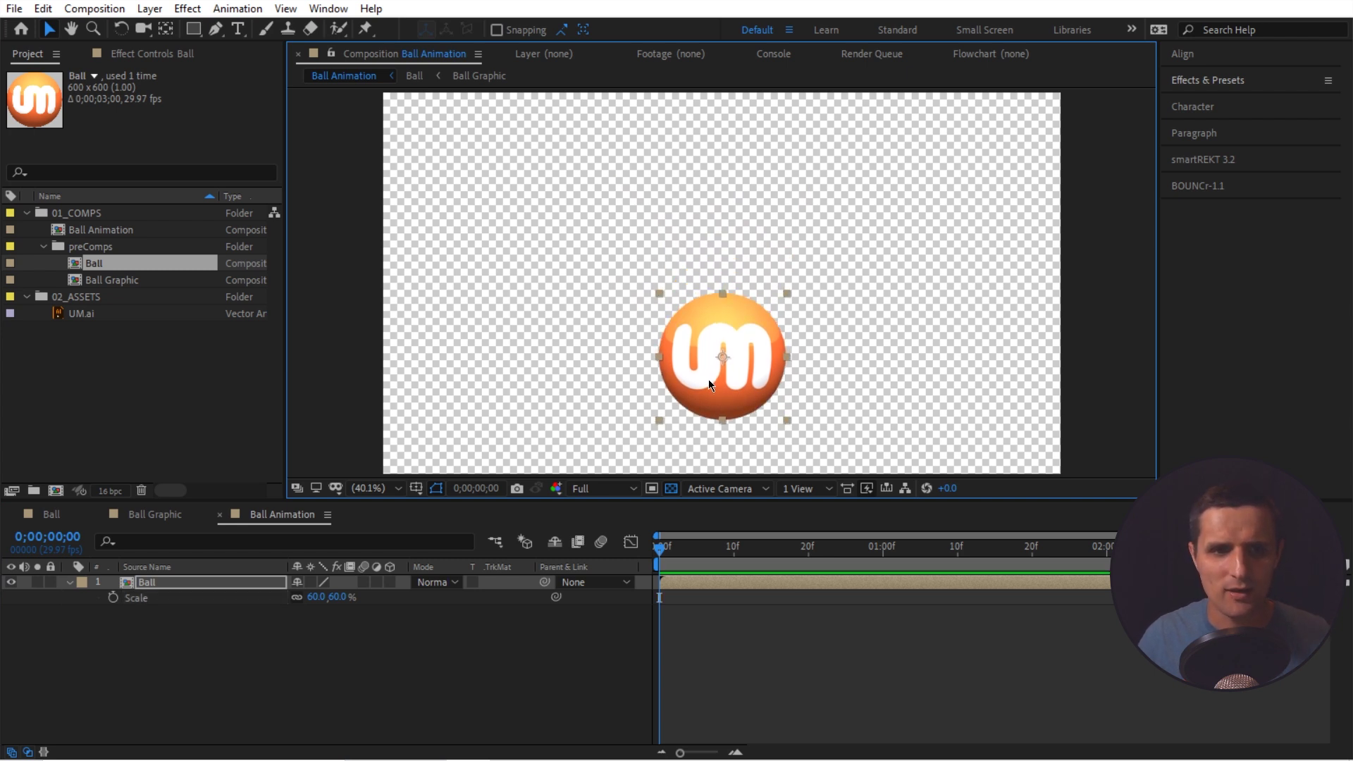
Duplicate the Ball layer and rename the lower copy Ball Shadow
{"action": "left_click", "coordinate": [236, 585]}
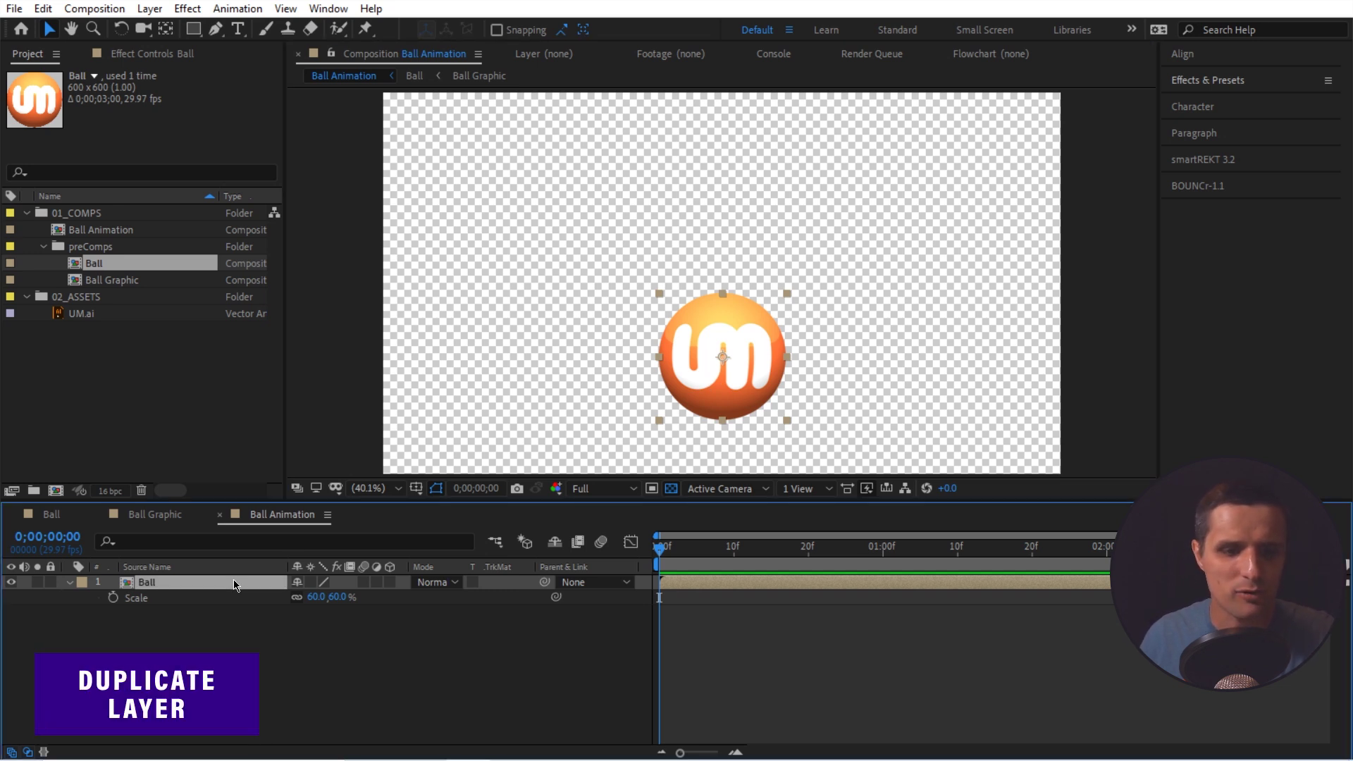
{"action": "key", "text": "ctrl+d"}
{"action": "left_click", "coordinate": [177, 599]}
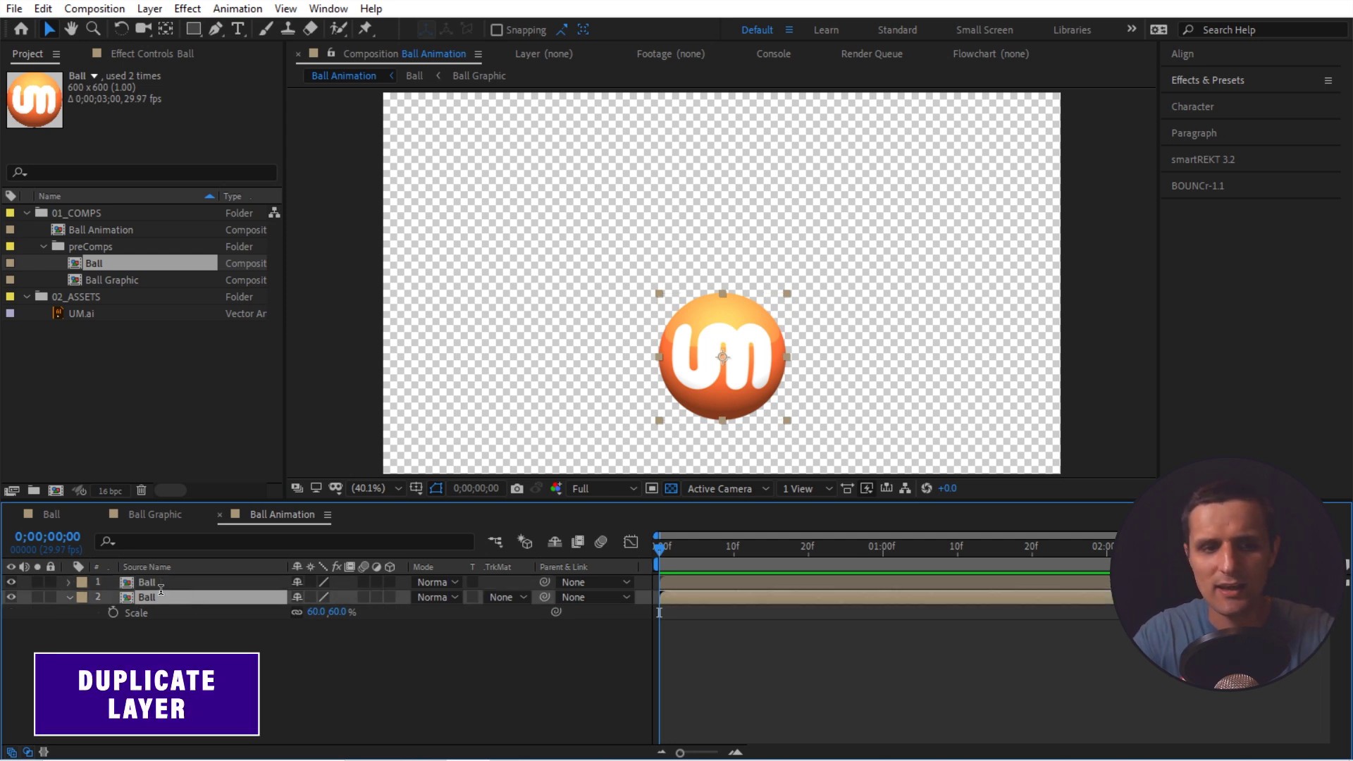
{"action": "key", "text": "Return"}
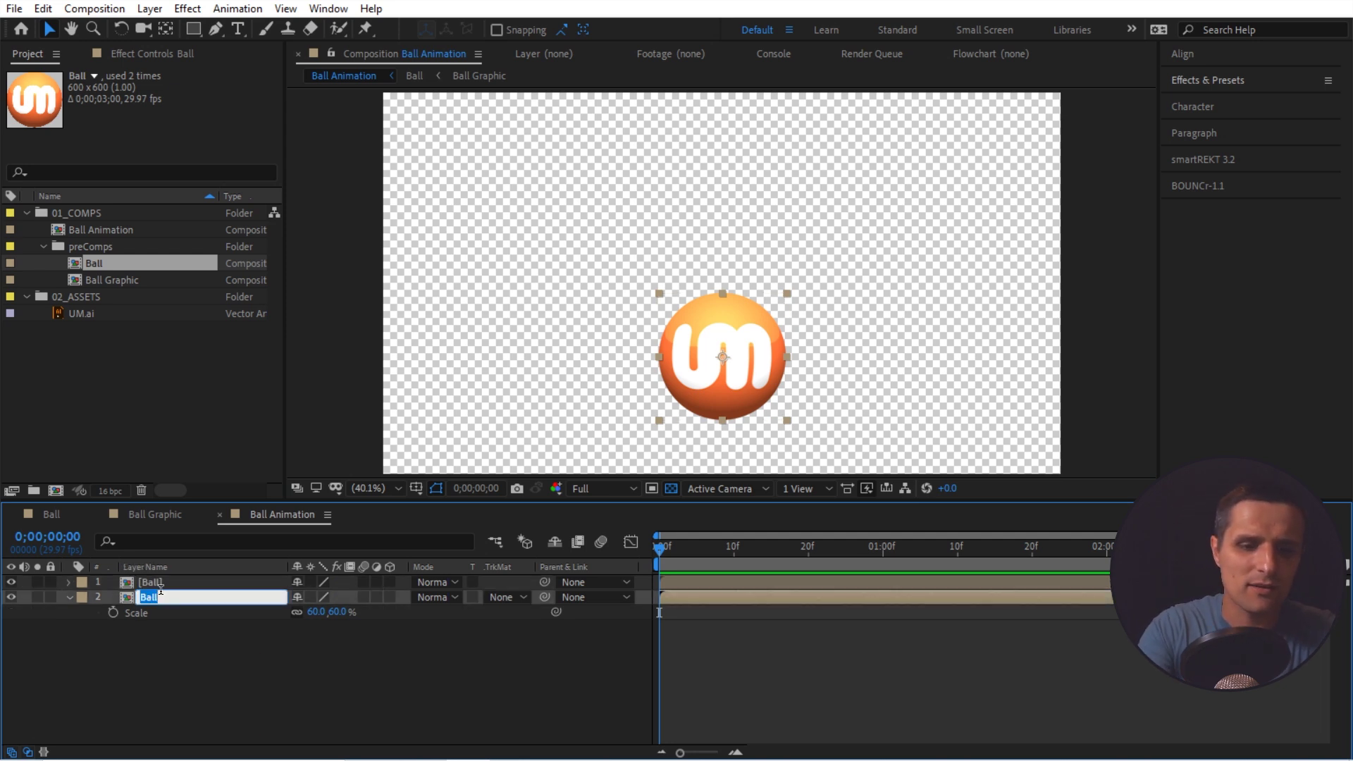
{"action": "type", "text": "Ball Shad"}
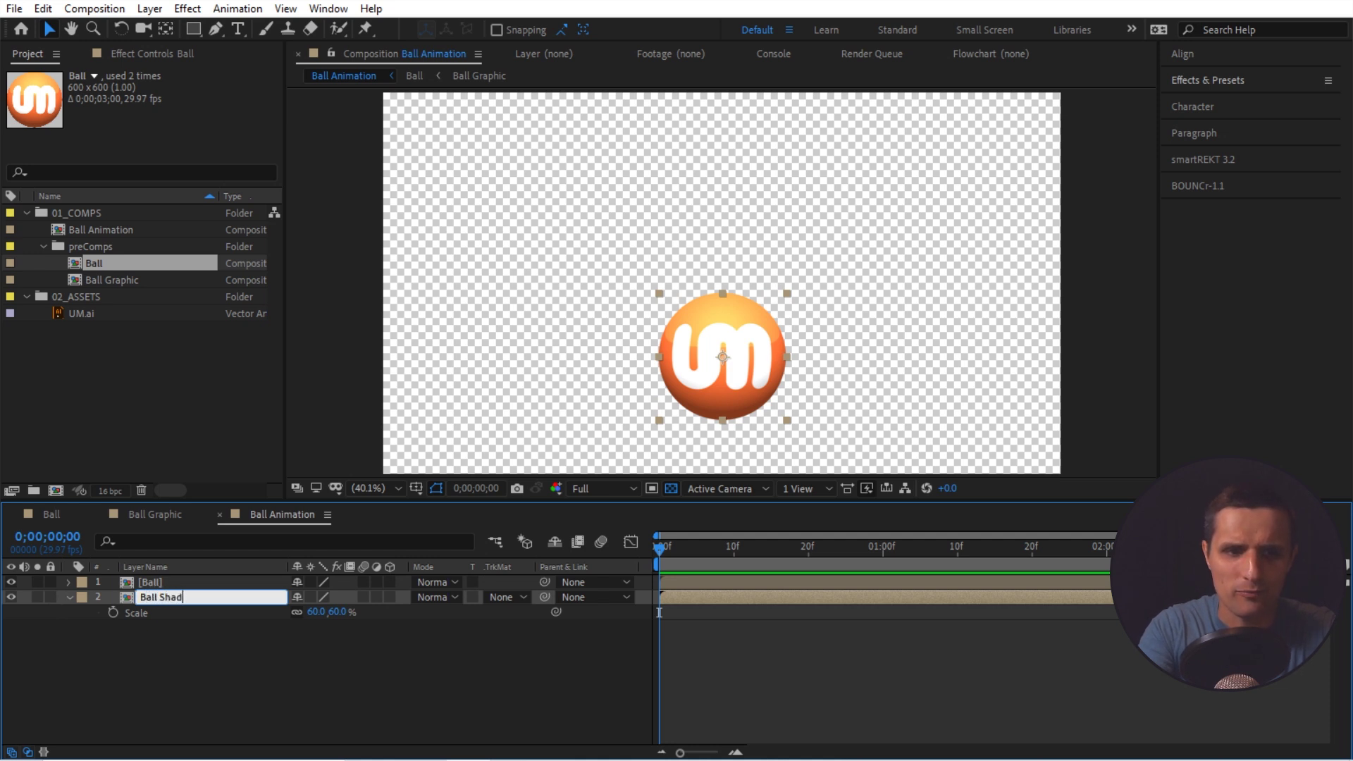
{"action": "type", "text": "ow"}
{"action": "key", "text": "Return"}
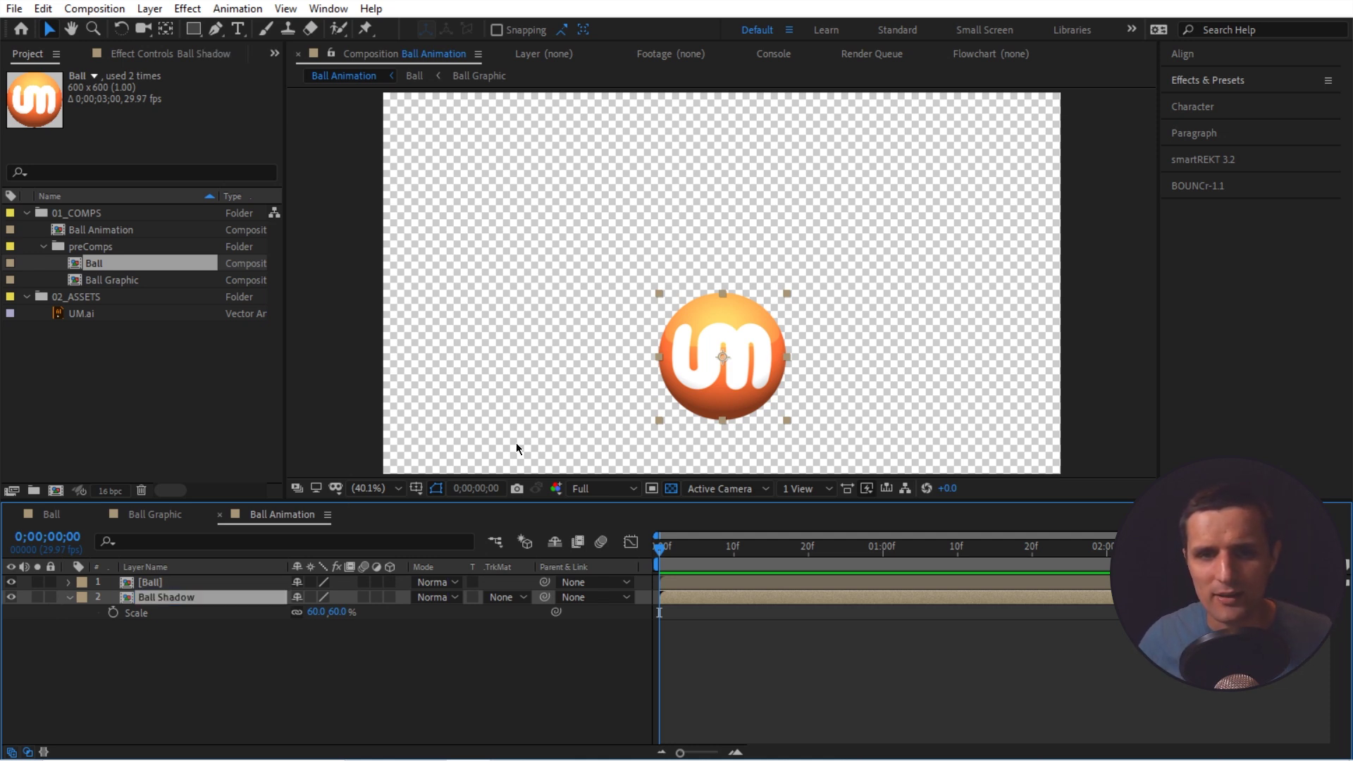
Enable snapping and move the Ball Shadow layer so its center snaps to the bottom edge of the ball
{"action": "left_click_drag", "start_coordinate": [720, 382], "coordinate": [918, 335]}
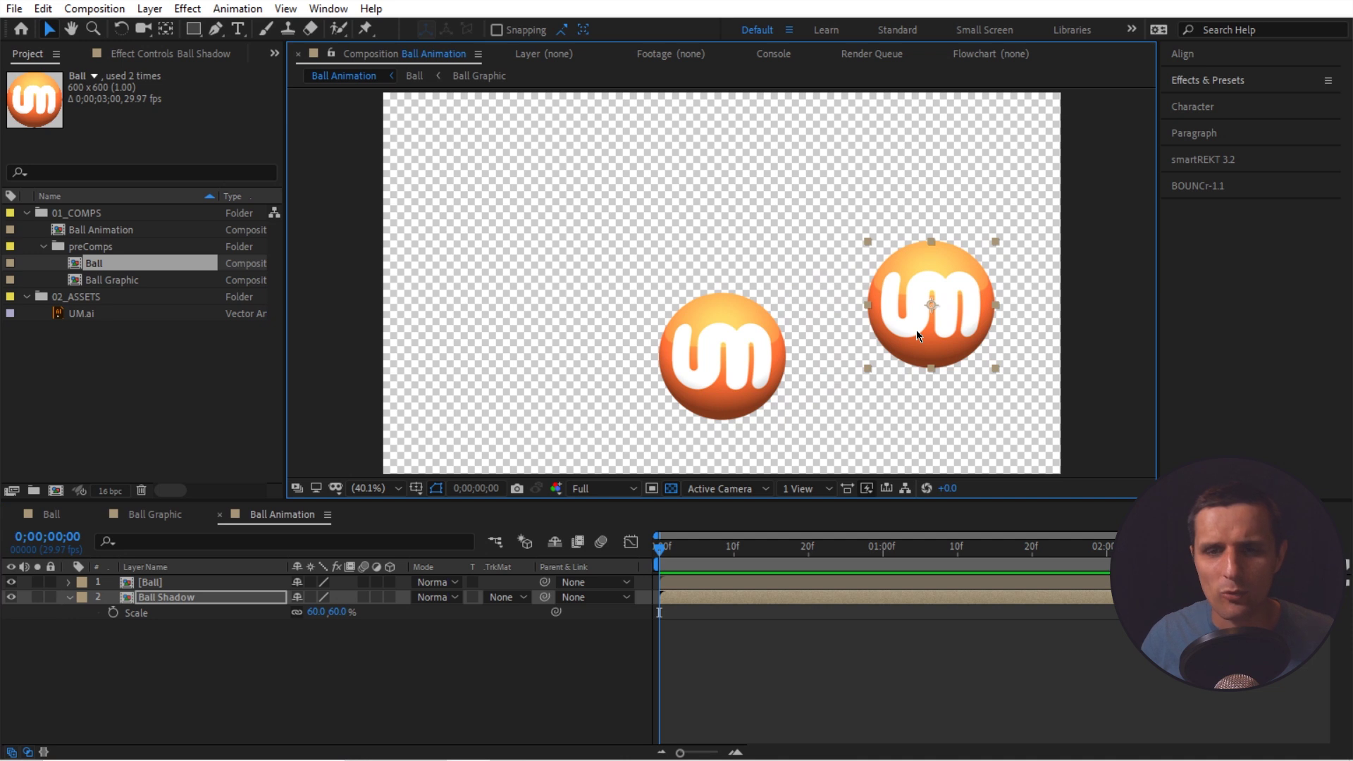
{"action": "left_click", "coordinate": [497, 29]}
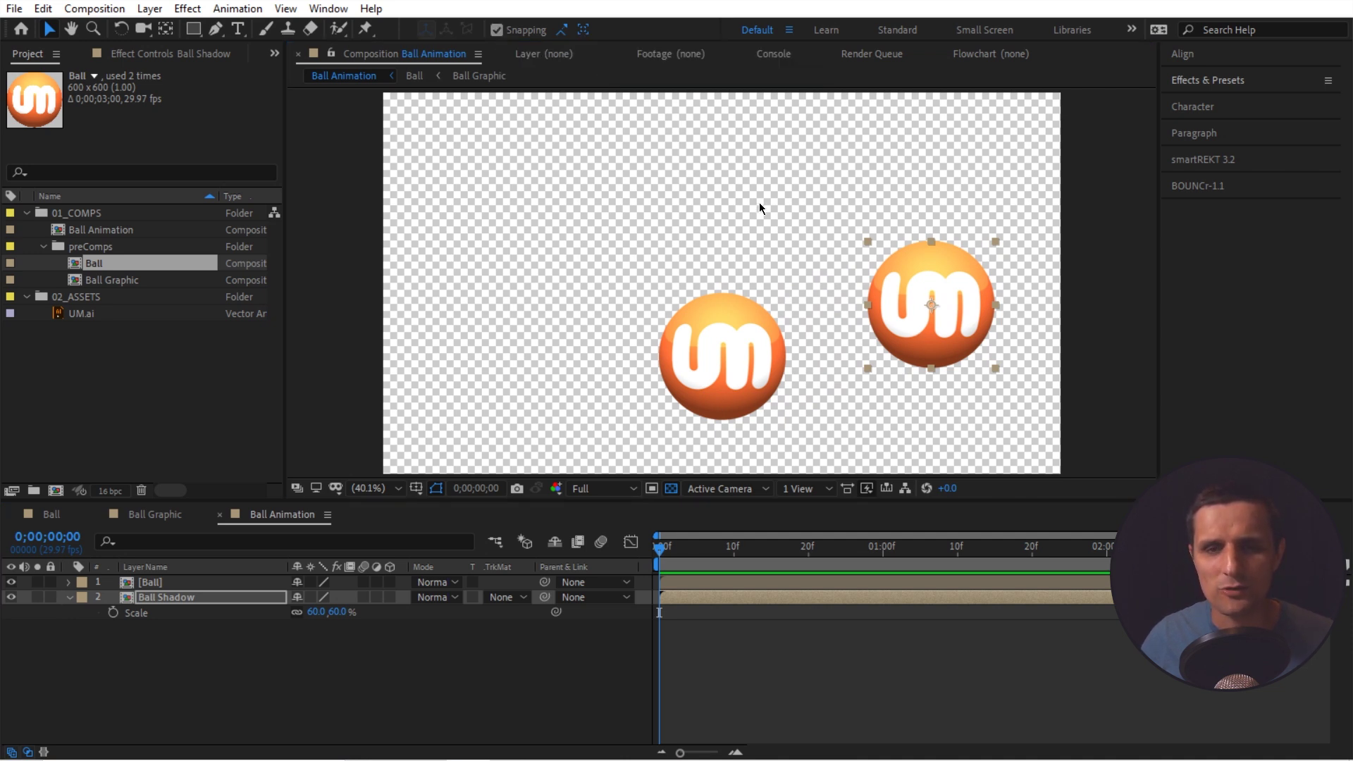
{"action": "left_click_drag", "start_coordinate": [964, 316], "coordinate": [724, 430]}
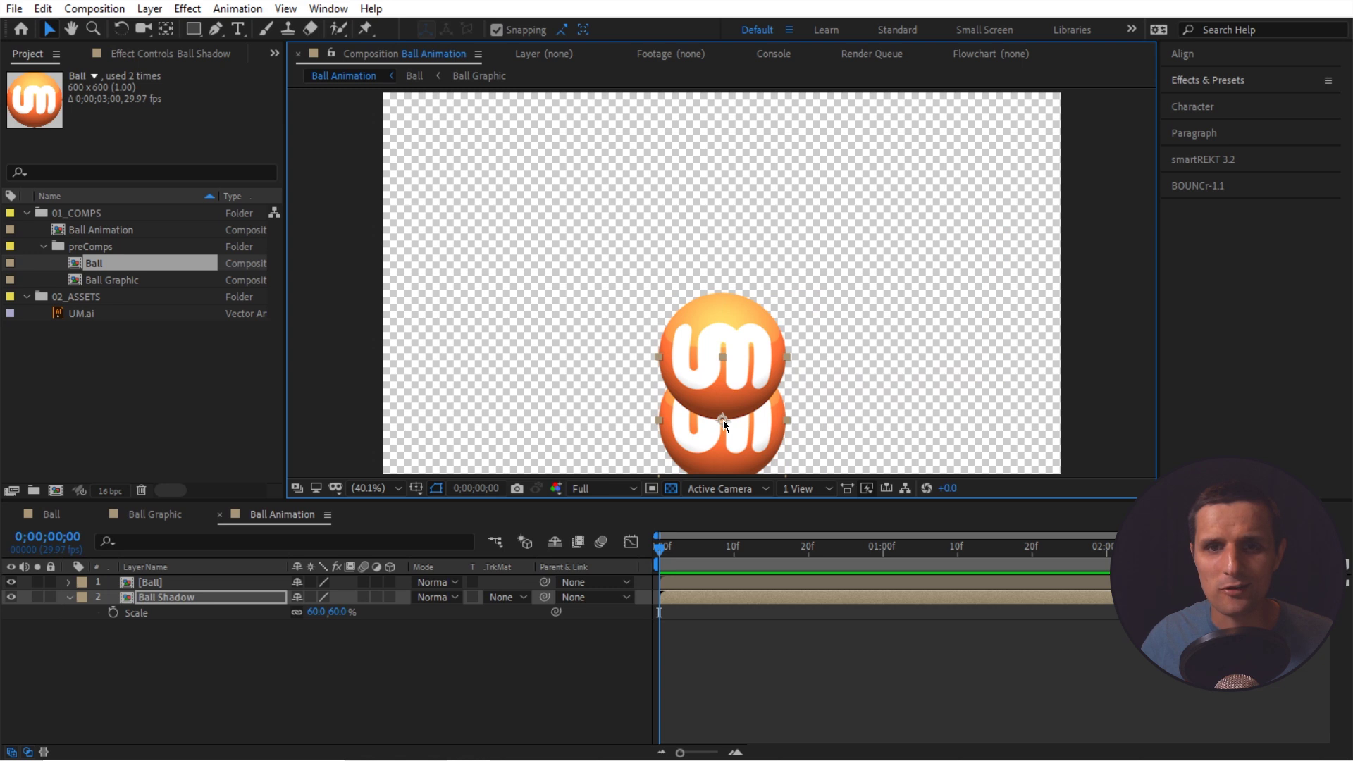
Unlink the Ball Shadow layer's scale proportions and flatten it by setting the vertical scale to 6%
{"action": "left_click", "coordinate": [233, 600]}
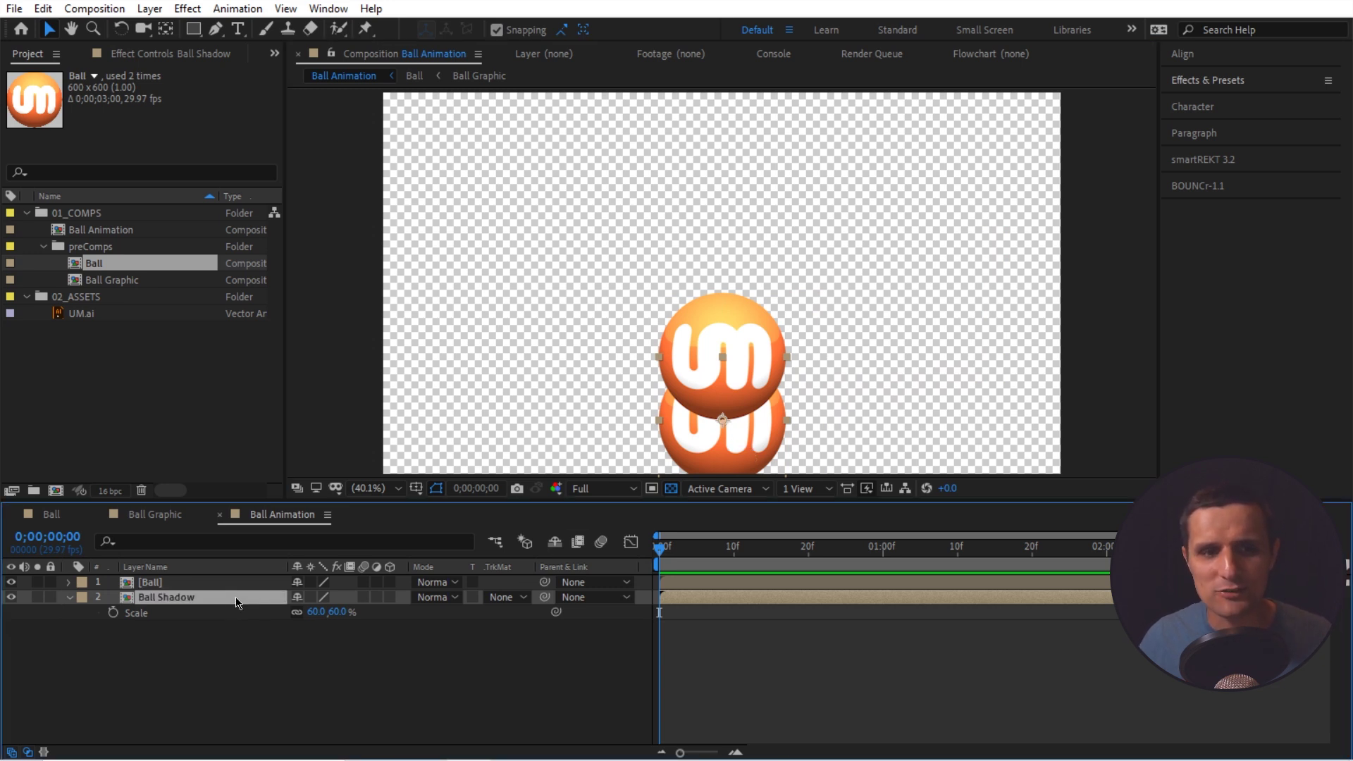
{"action": "left_click", "coordinate": [296, 612]}
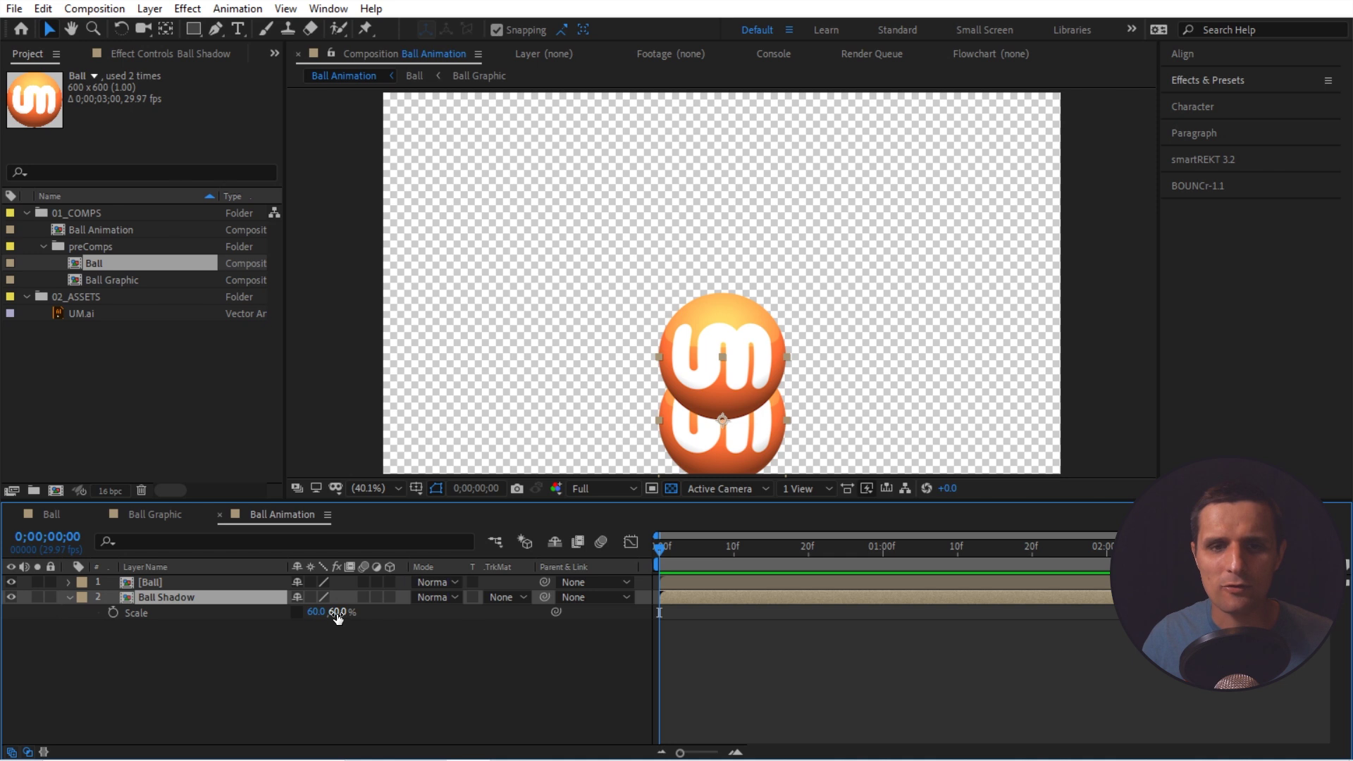
{"action": "left_click_drag", "start_coordinate": [336, 612], "coordinate": [341, 639]}
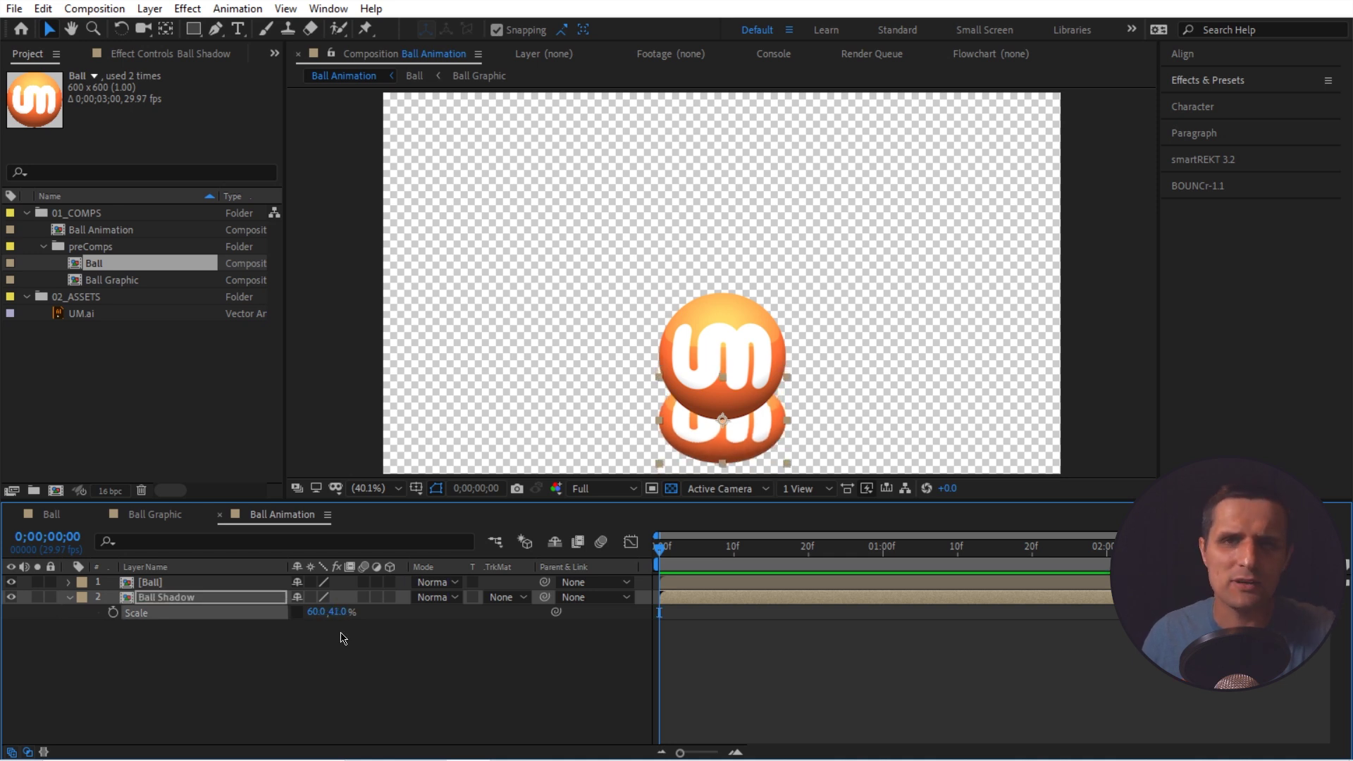
{"action": "key", "text": "ctrl+z"}
{"action": "left_click", "coordinate": [340, 611]}
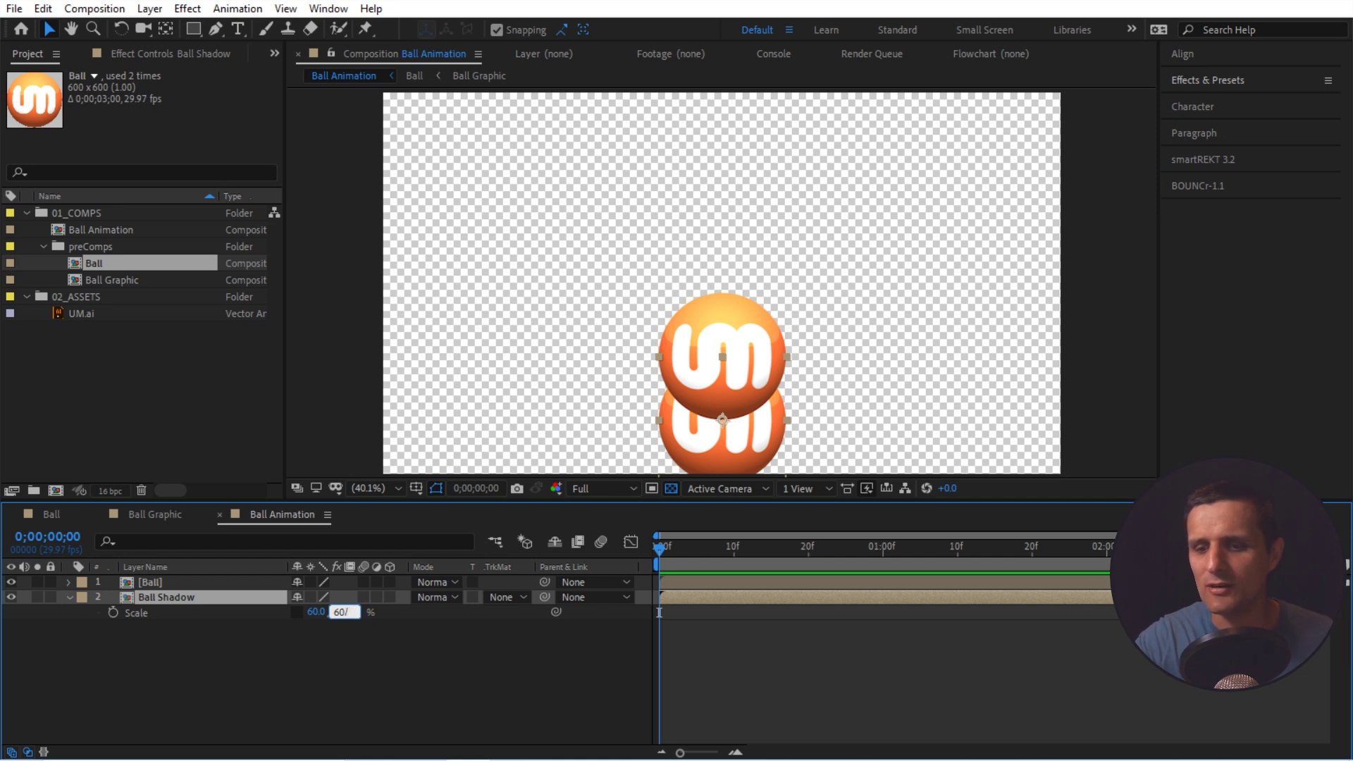
{"action": "key", "text": "Return"}
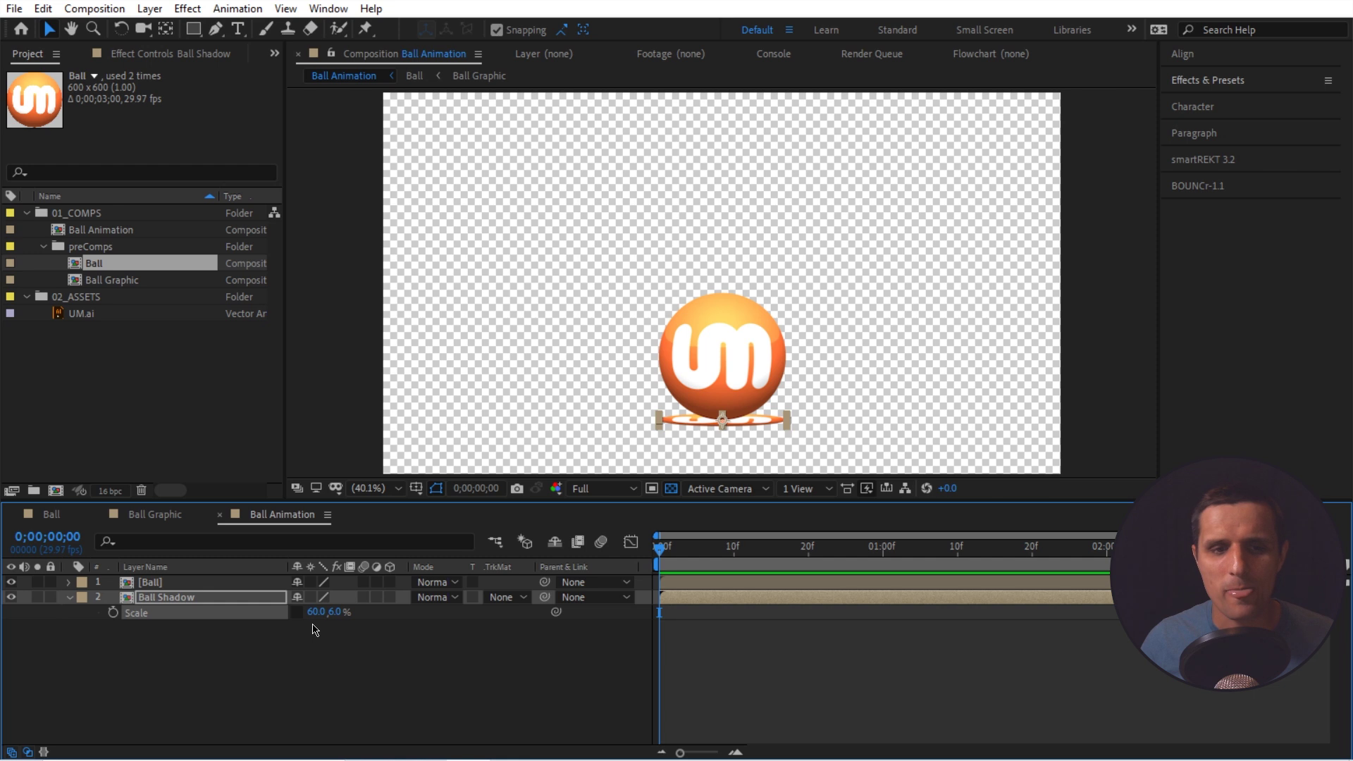
Find the Drop Shadow effect and apply it to the Ball Shadow layer
{"action": "left_click", "coordinate": [700, 421]}
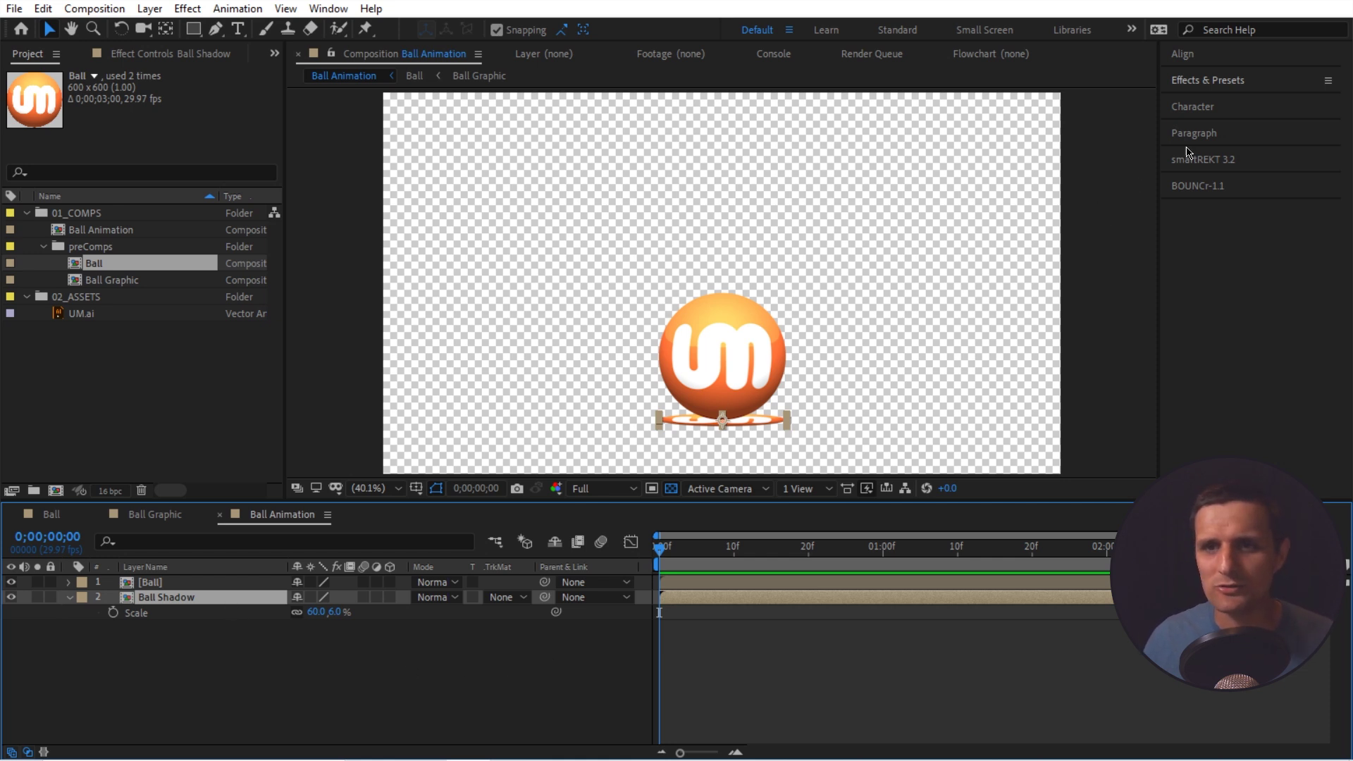
{"action": "left_click", "coordinate": [1253, 88]}
{"action": "left_click", "coordinate": [1249, 105]}
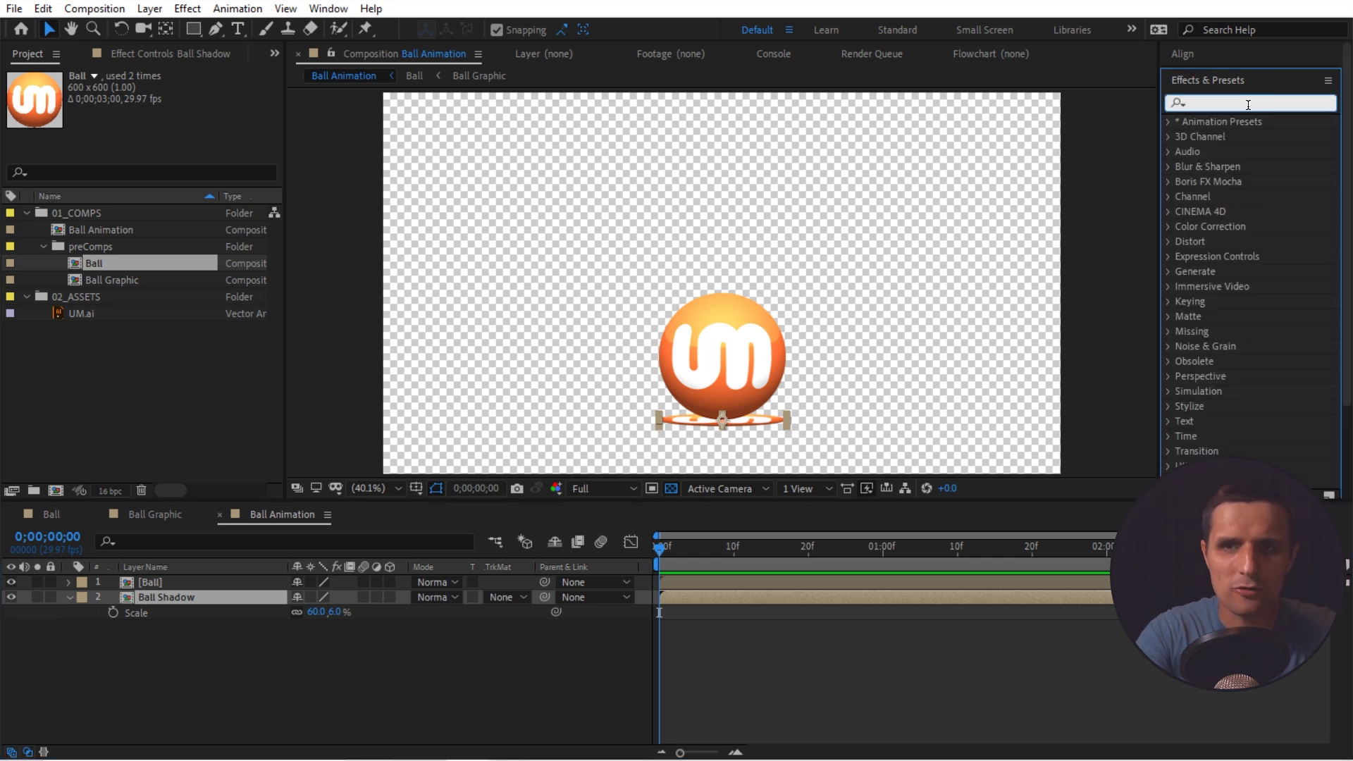
{"action": "type", "text": "drop sh"}
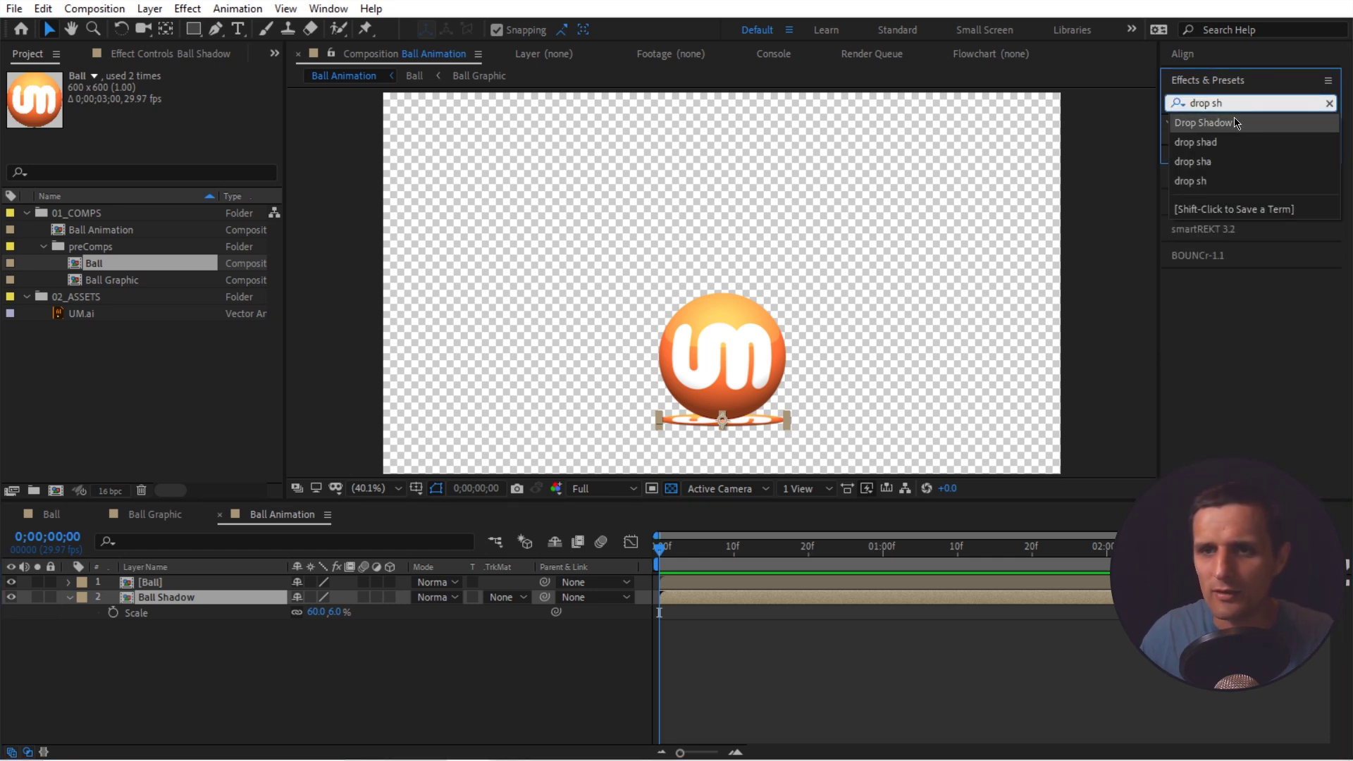
{"action": "left_click", "coordinate": [1235, 122]}
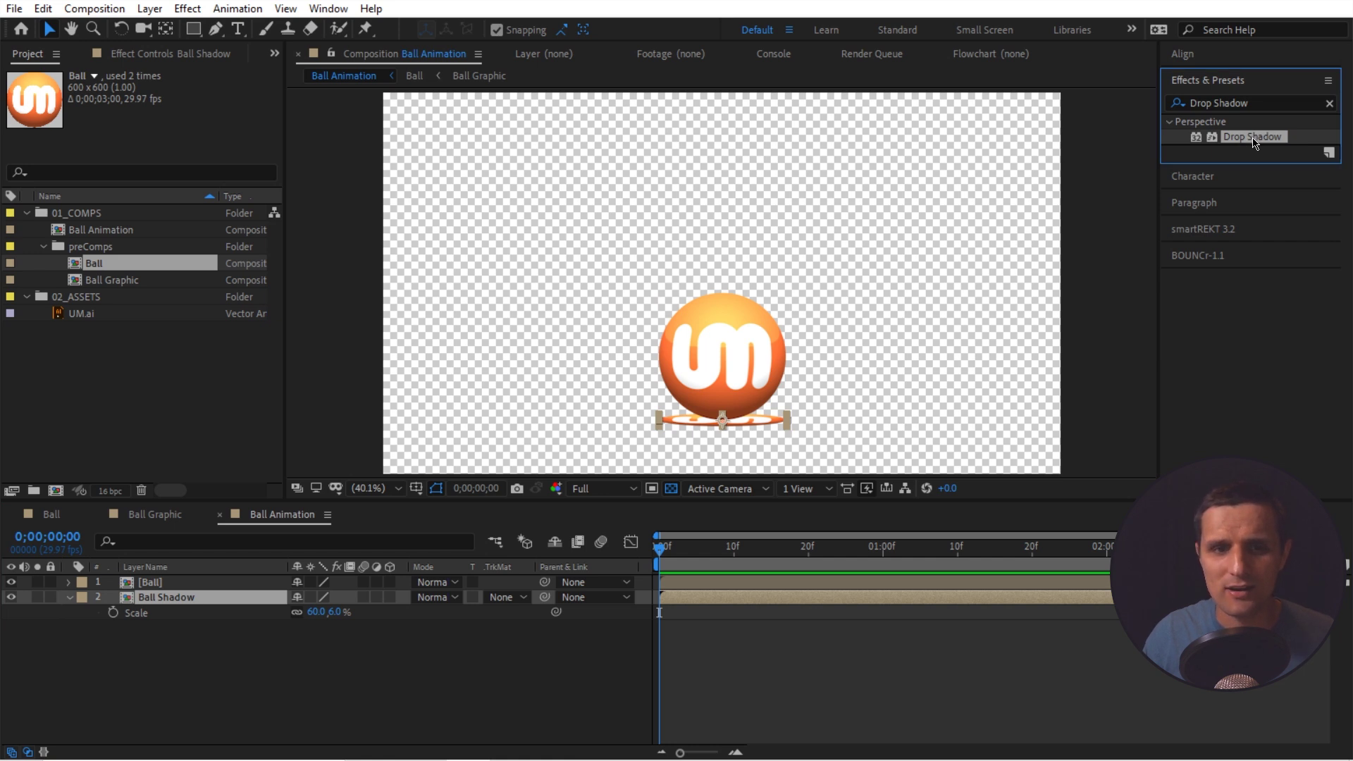
{"action": "left_click_drag", "start_coordinate": [1253, 141], "coordinate": [219, 605]}
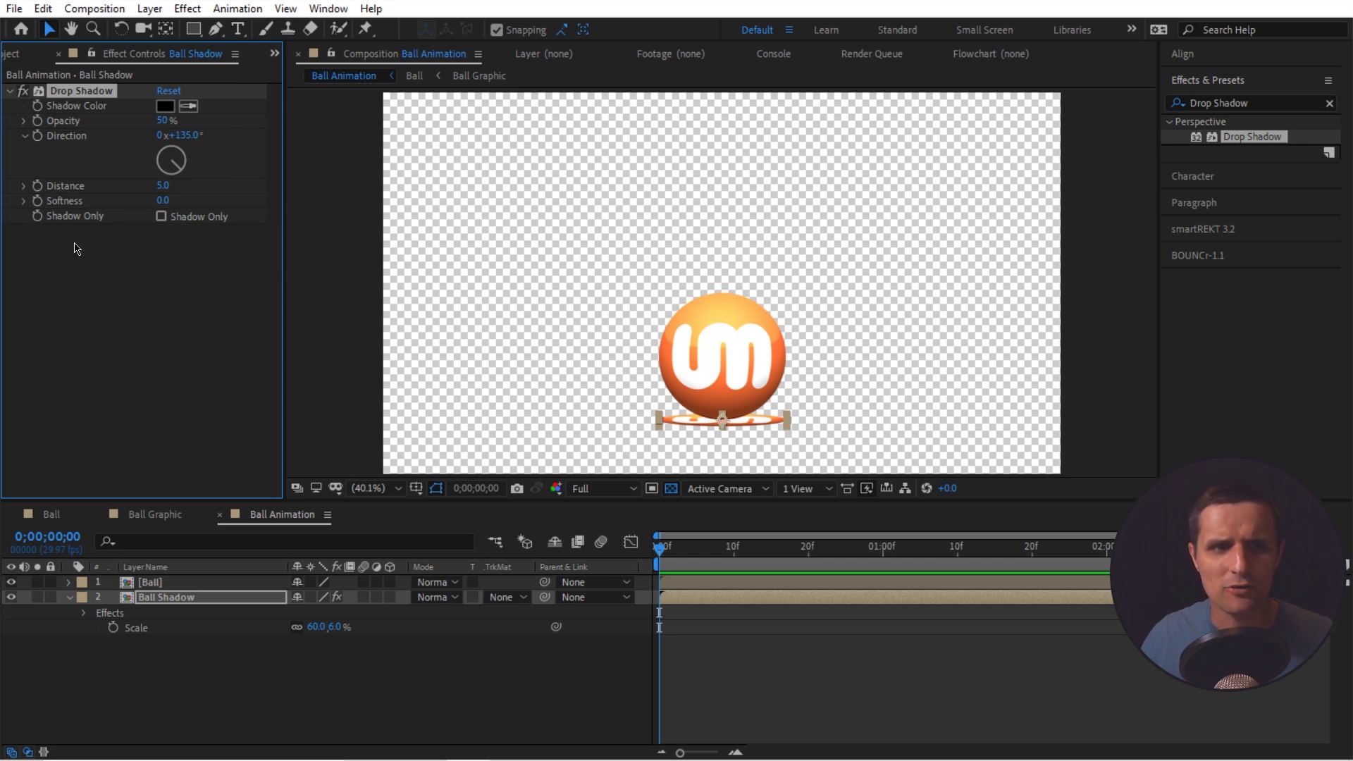
Make the Ball Shadow layer's Drop Shadow render as Shadow Only with 15% opacity, and deselect the layer
{"action": "left_click", "coordinate": [161, 217]}
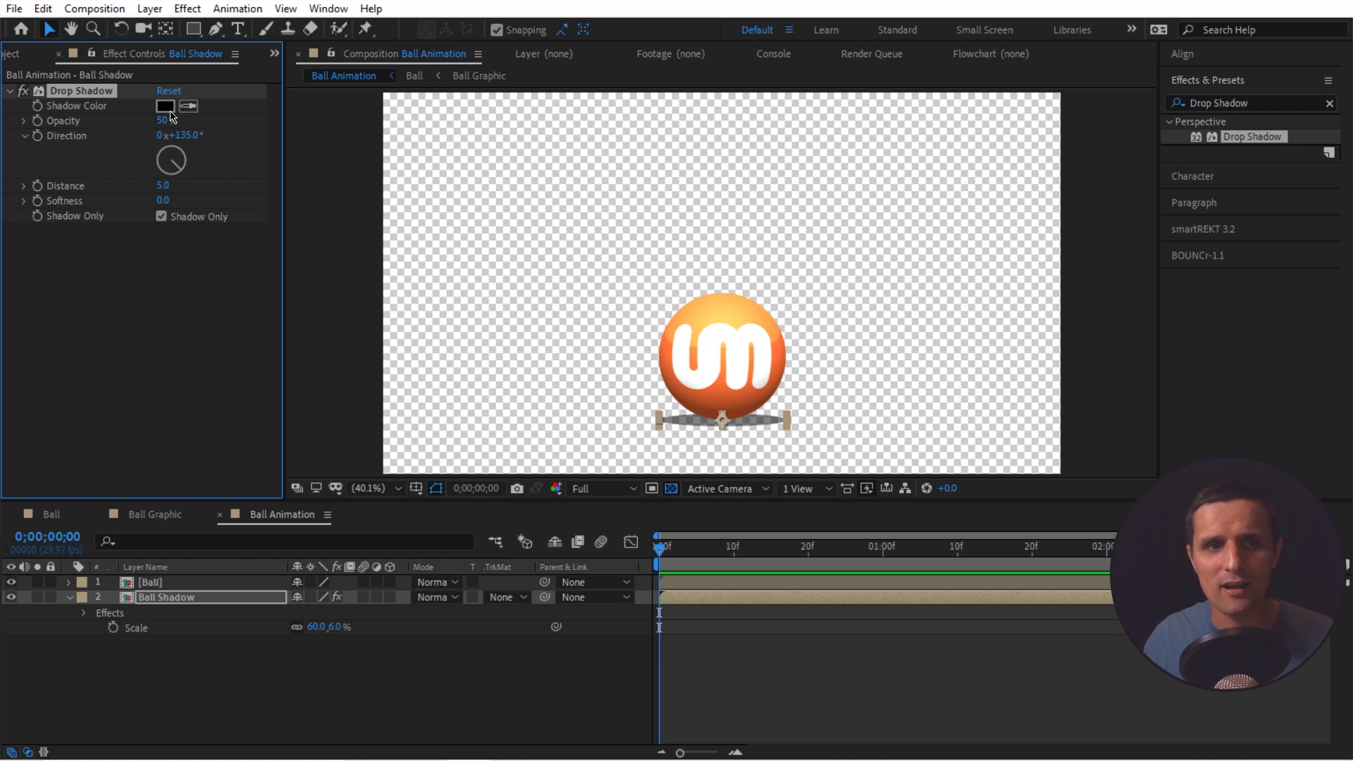
{"action": "left_click_drag", "start_coordinate": [163, 121], "coordinate": [138, 133]}
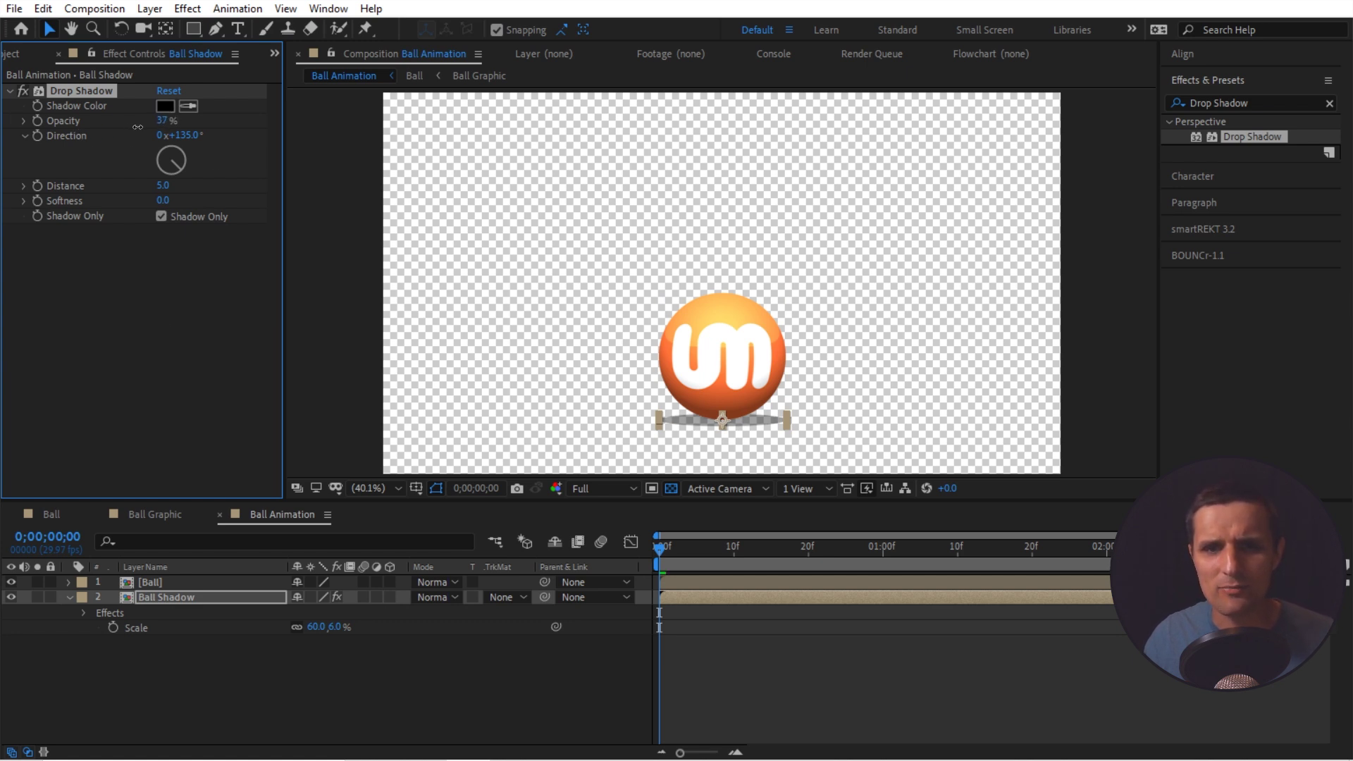
{"action": "left_click", "coordinate": [164, 122]}
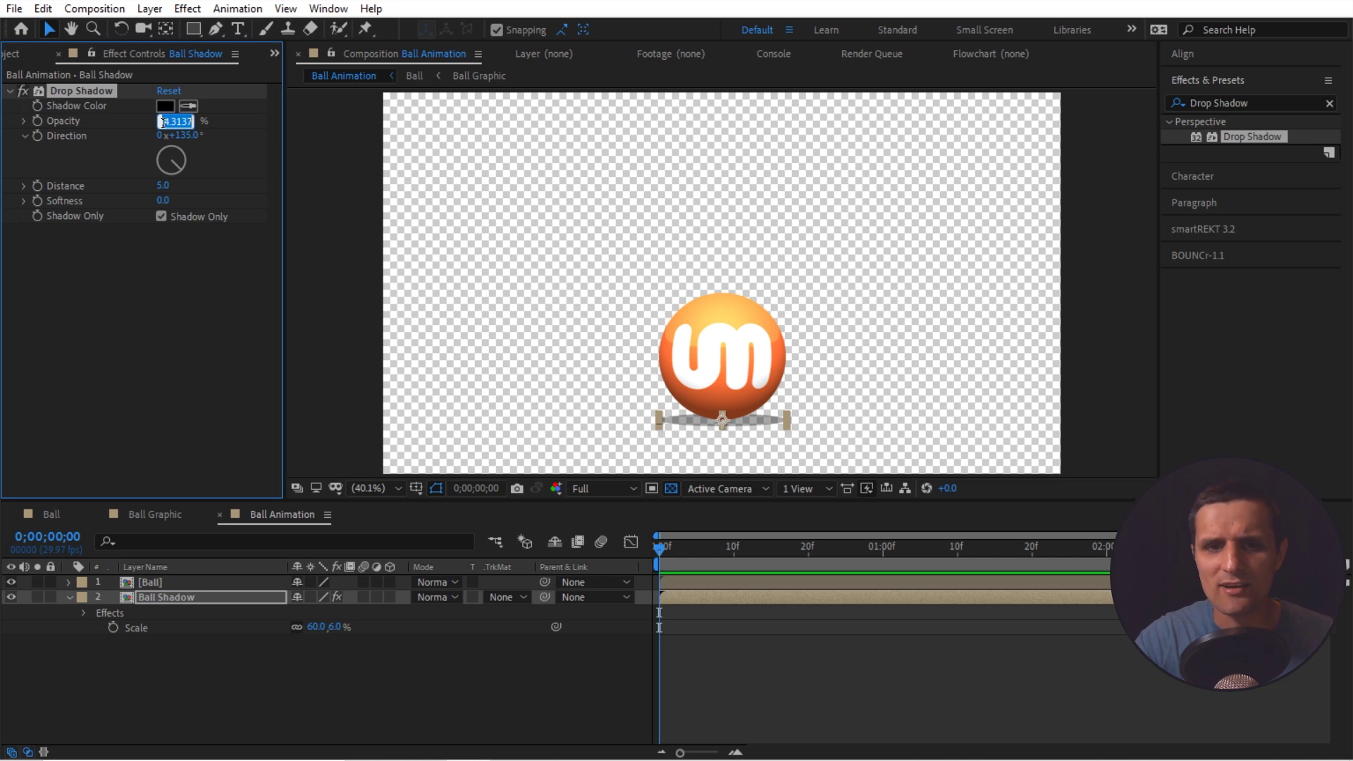
{"action": "type", "text": "15"}
{"action": "key", "text": "Return"}
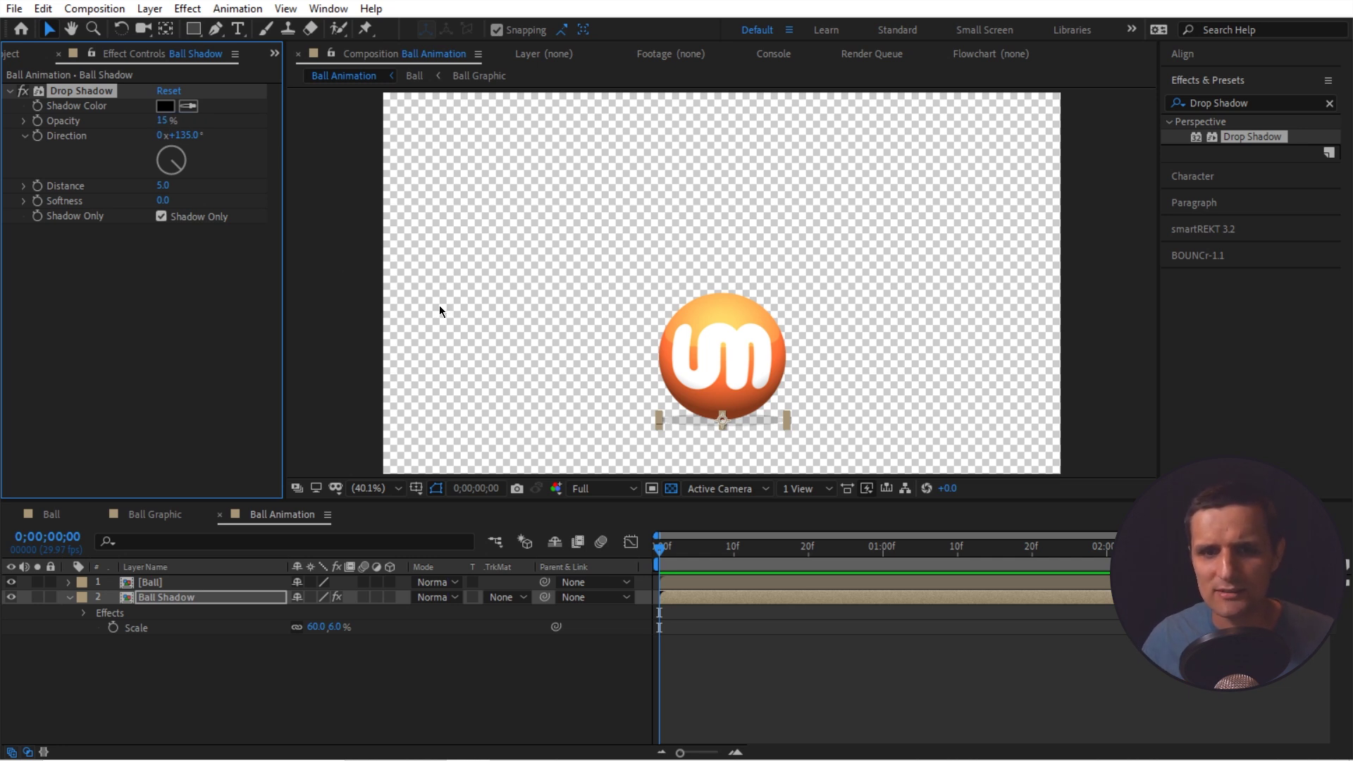
{"action": "left_click", "coordinate": [705, 431]}
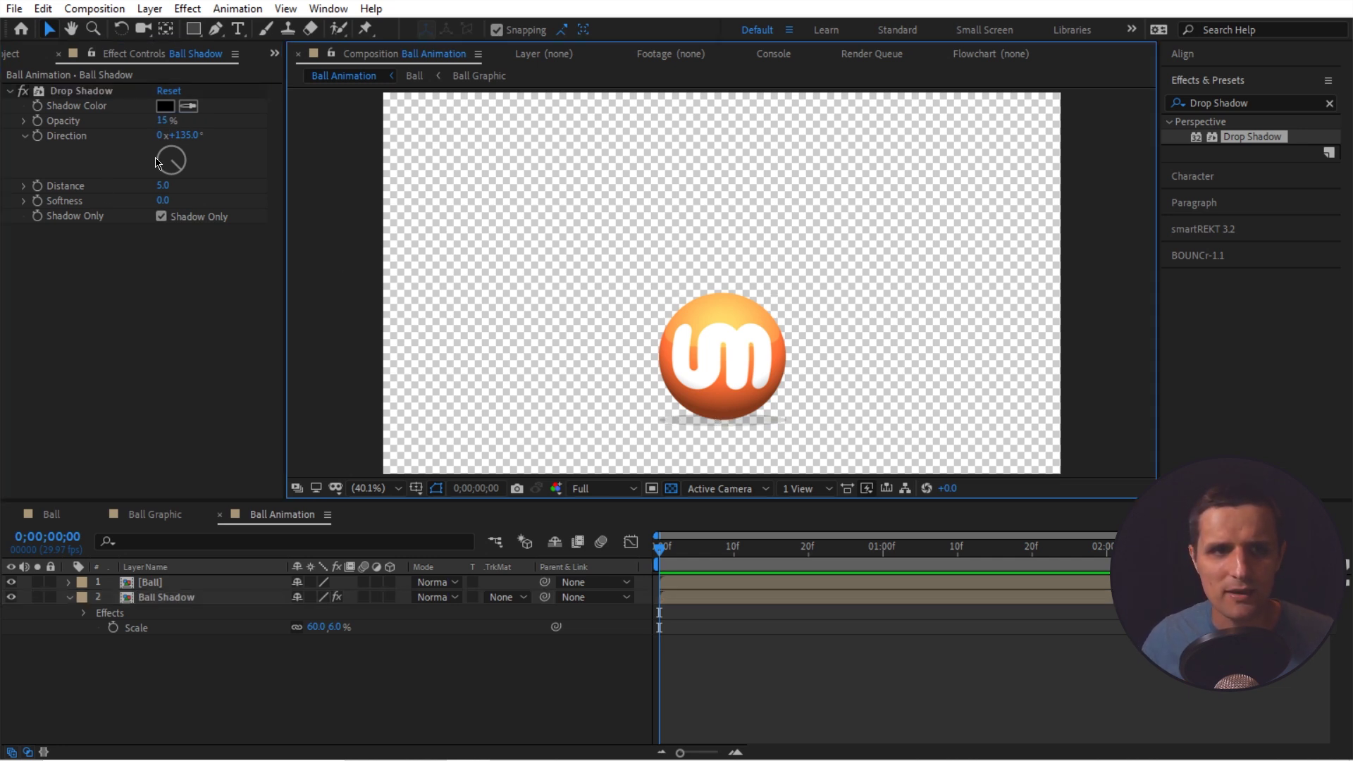
Try a Drop Shadow direction of 53° on the Ball Shadow layer and set its distance to 250
{"action": "left_click_drag", "start_coordinate": [159, 159], "coordinate": [244, 152]}
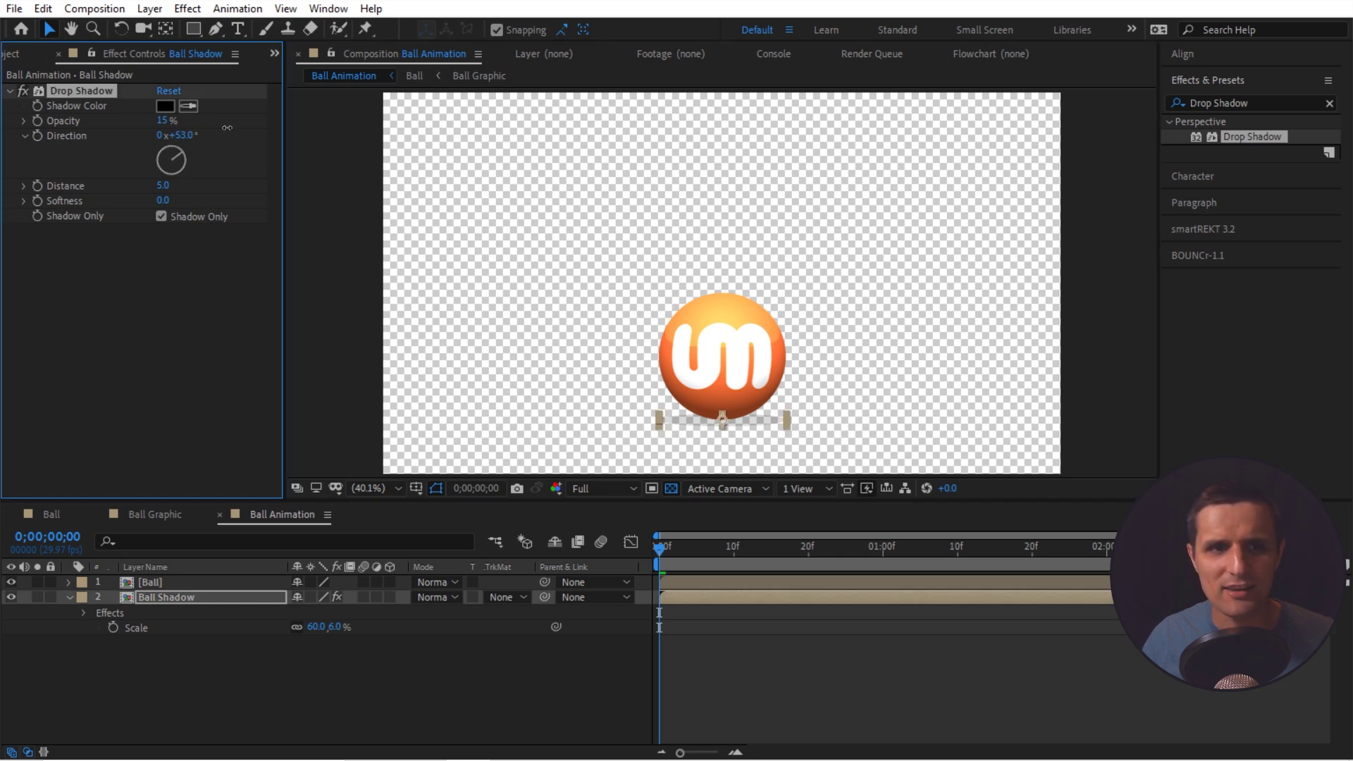
{"action": "left_click_drag", "start_coordinate": [164, 186], "coordinate": [271, 188]}
{"action": "left_click", "coordinate": [169, 186]}
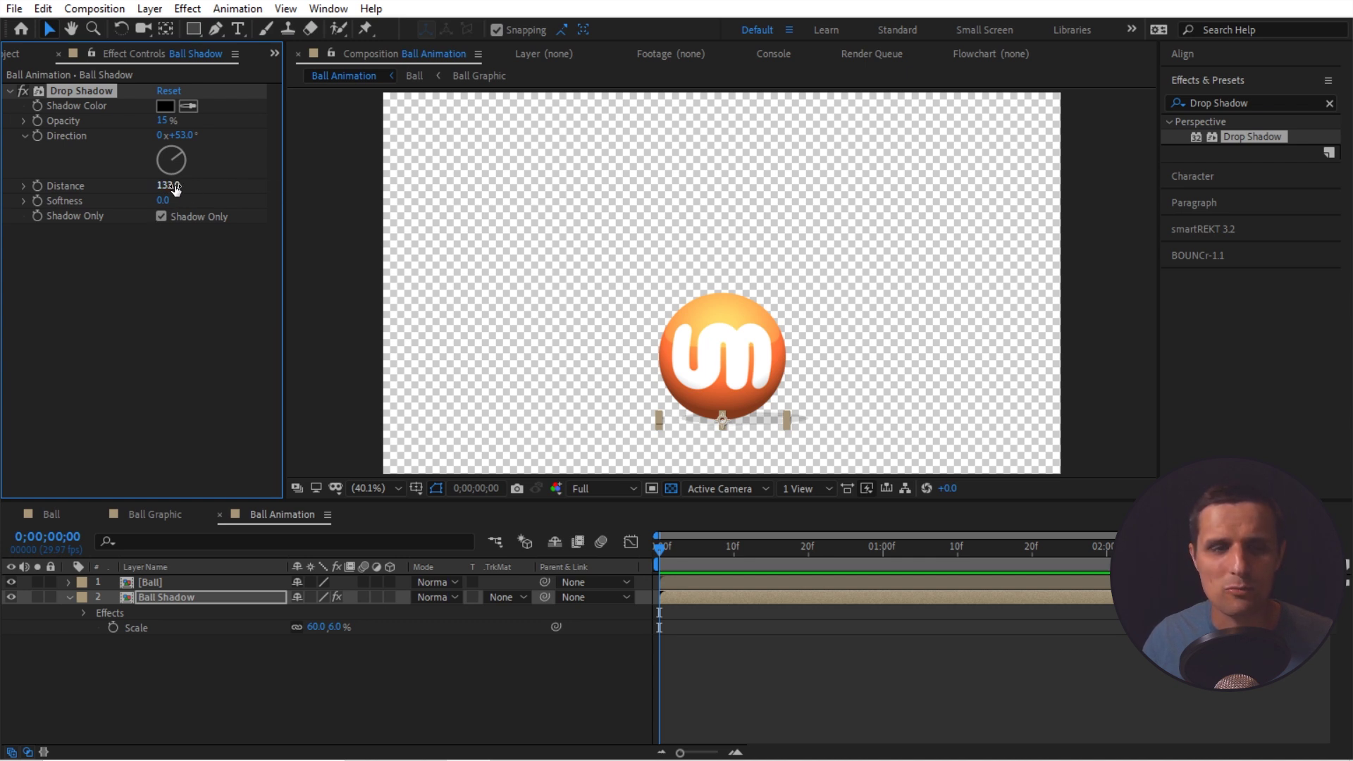
{"action": "type", "text": "250"}
{"action": "key", "text": "Return"}
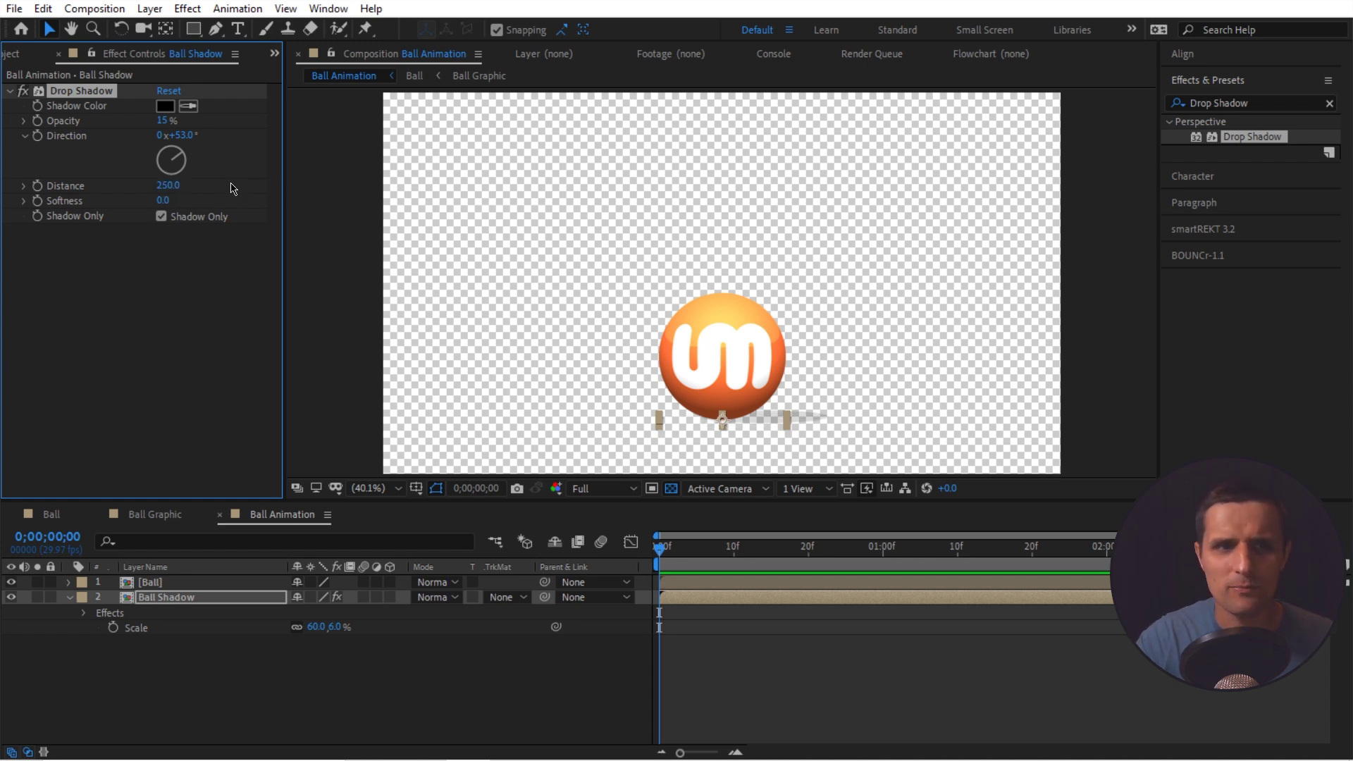
Set the Drop Shadow direction on the Ball Shadow layer to 0° and deselect the layer
{"action": "left_click_drag", "start_coordinate": [181, 136], "coordinate": [177, 152]}
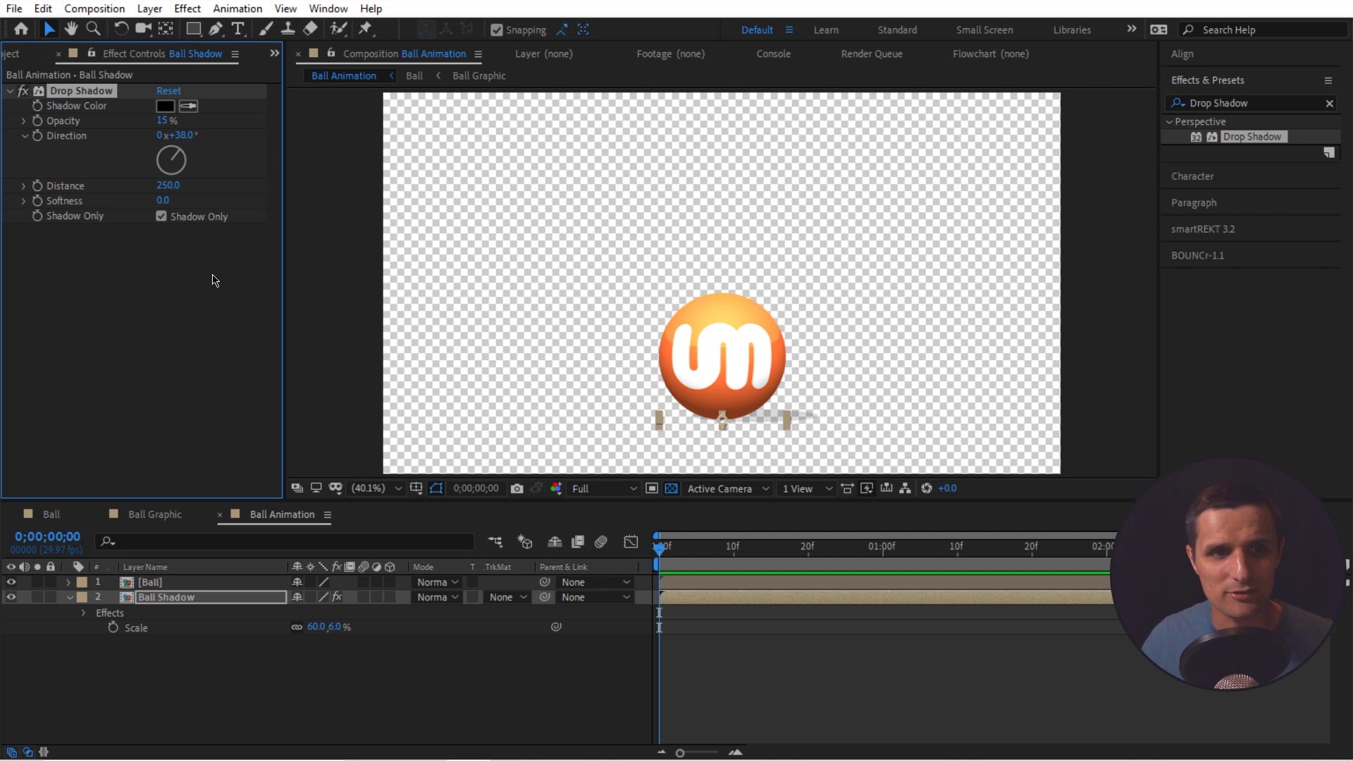
{"action": "left_click", "coordinate": [184, 135]}
{"action": "type", "text": "0"}
{"action": "key", "text": "Return"}
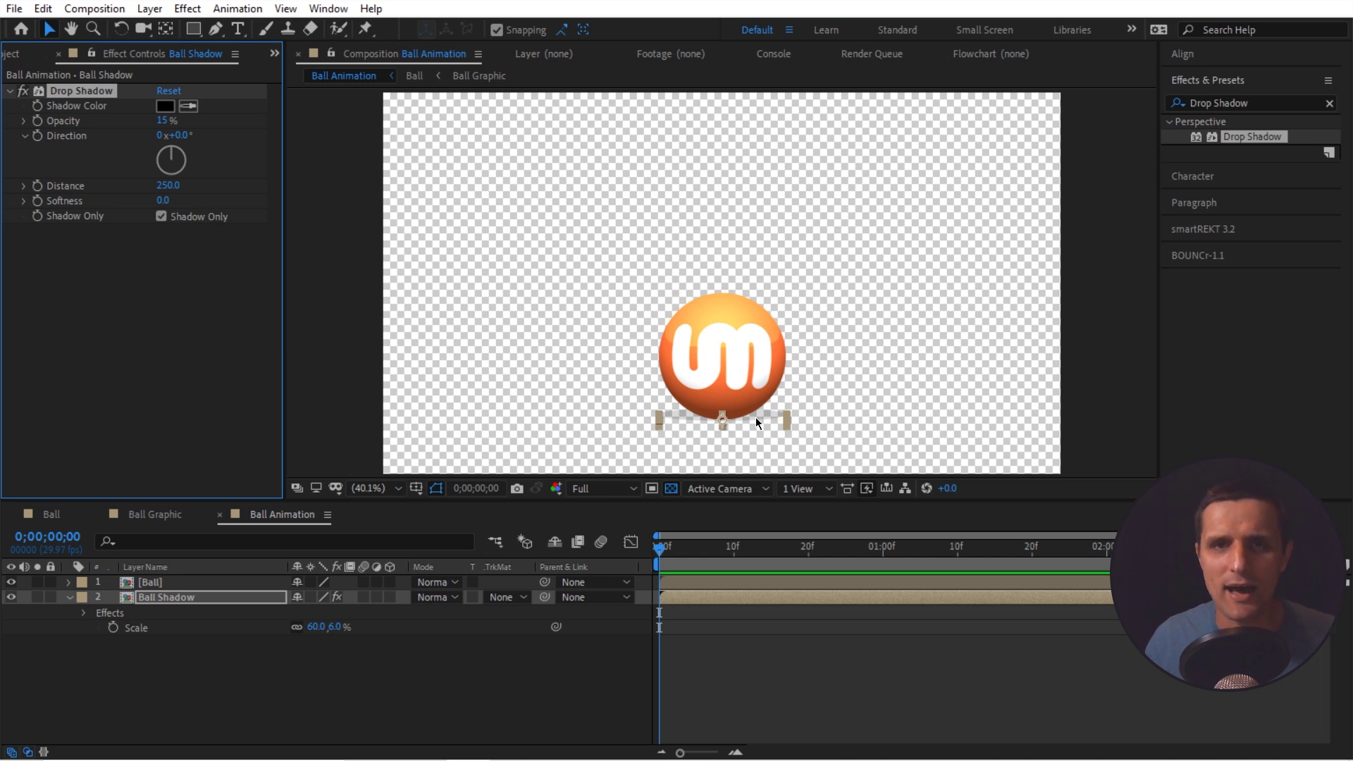
{"action": "left_click", "coordinate": [636, 441]}
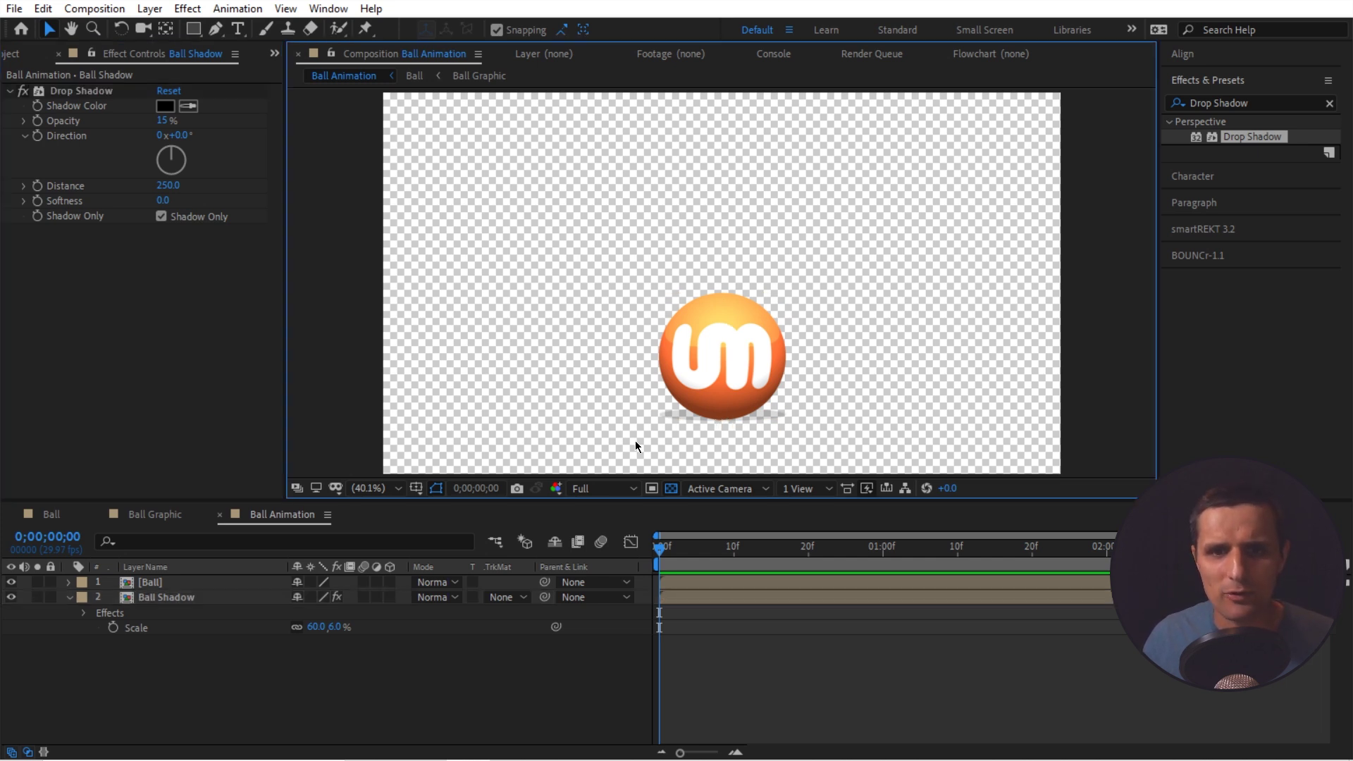
Set the softness of the Ball Shadow layer's Drop Shadow to 150 and deselect the layer
{"action": "scroll", "coordinate": [730, 430], "scroll_direction": "up", "scroll_amount": 1}
{"action": "left_click_drag", "start_coordinate": [729, 430], "coordinate": [746, 385]}
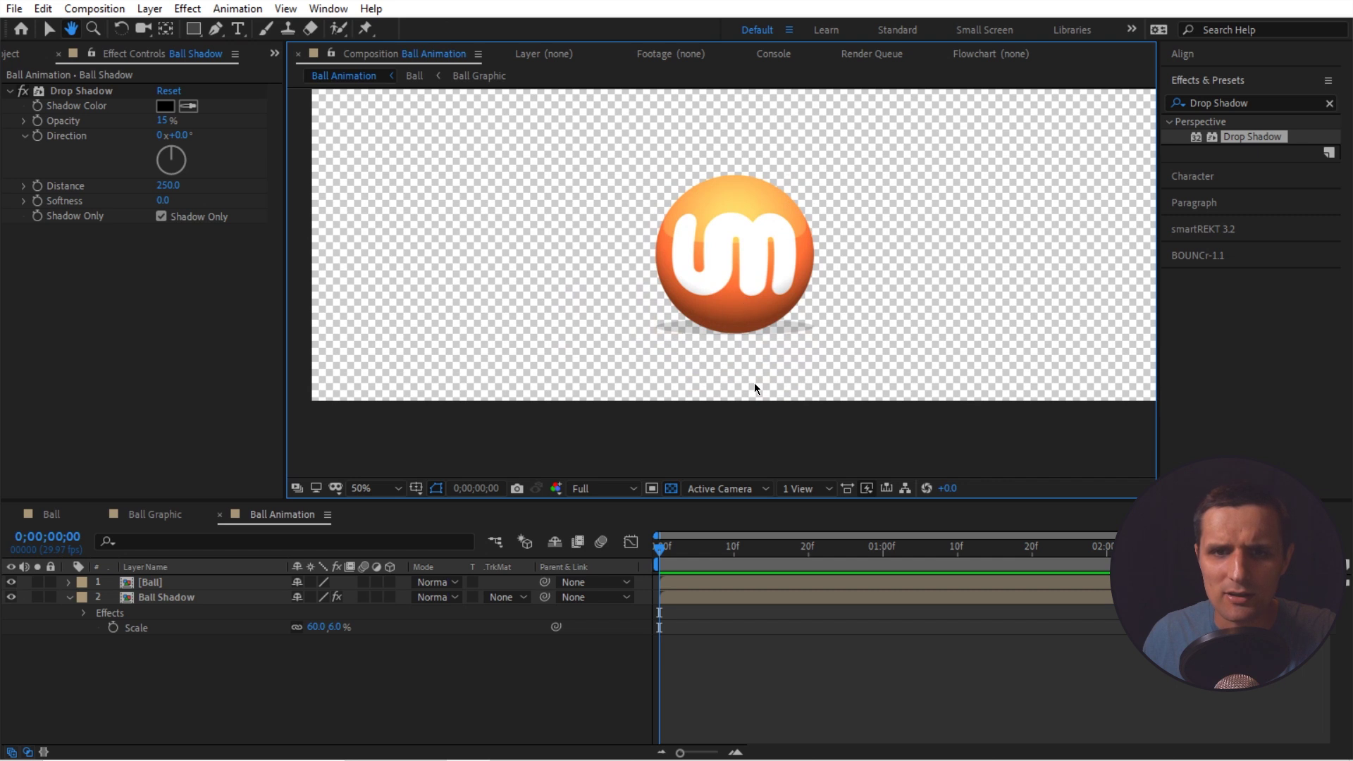
{"action": "key", "text": "v"}
{"action": "scroll", "coordinate": [754, 383], "scroll_direction": "up", "scroll_amount": 2}
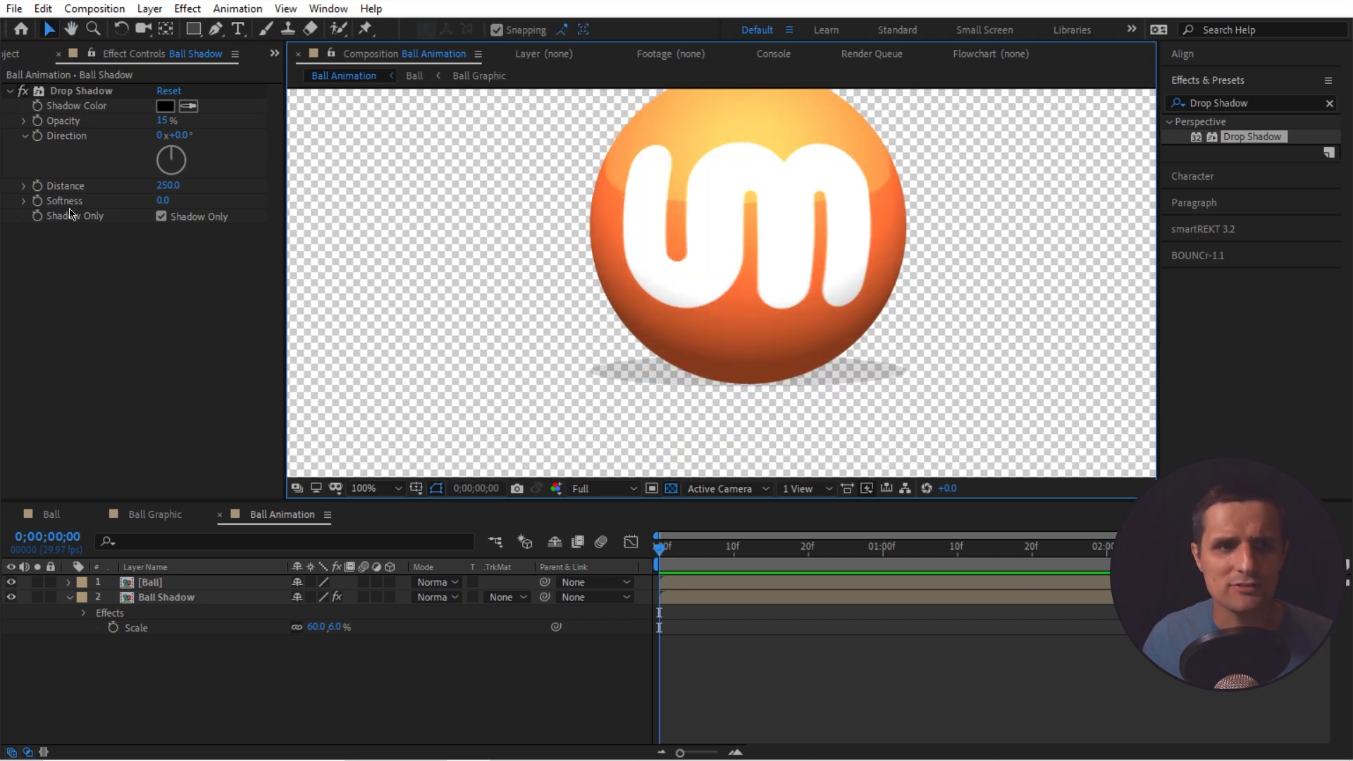
{"action": "left_click_drag", "start_coordinate": [163, 202], "coordinate": [214, 214]}
{"action": "left_click", "coordinate": [169, 202]}
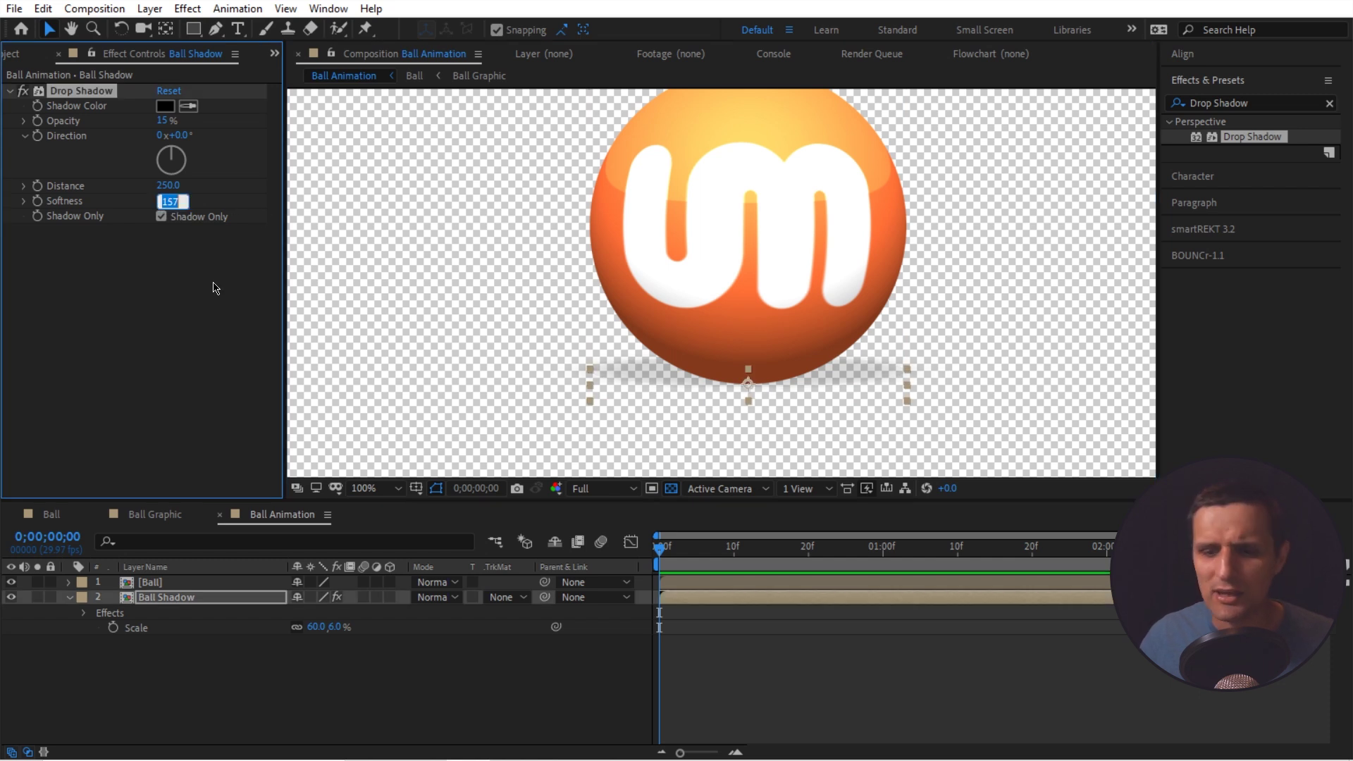
{"action": "type", "text": "150"}
{"action": "key", "text": "Return"}
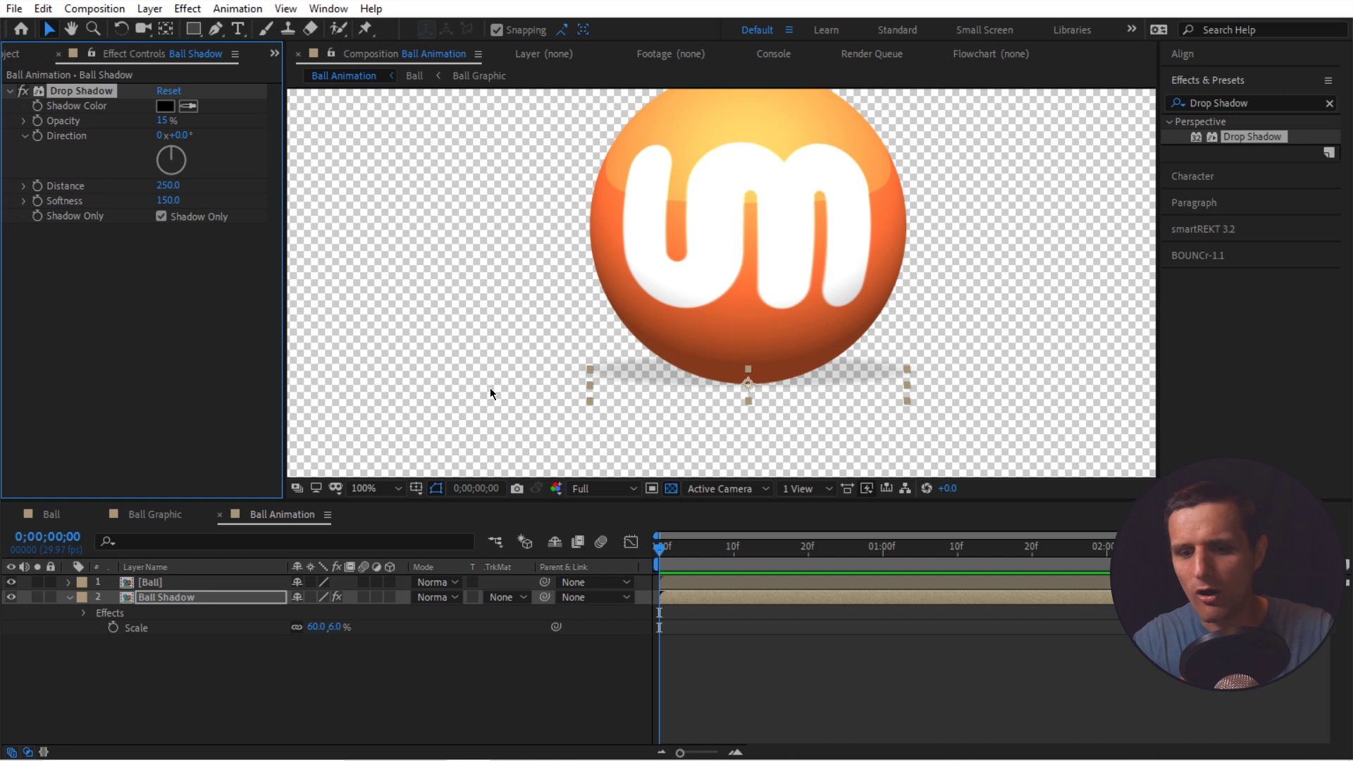
{"action": "left_click", "coordinate": [550, 412]}
{"action": "key", "text": "shift+slash"}
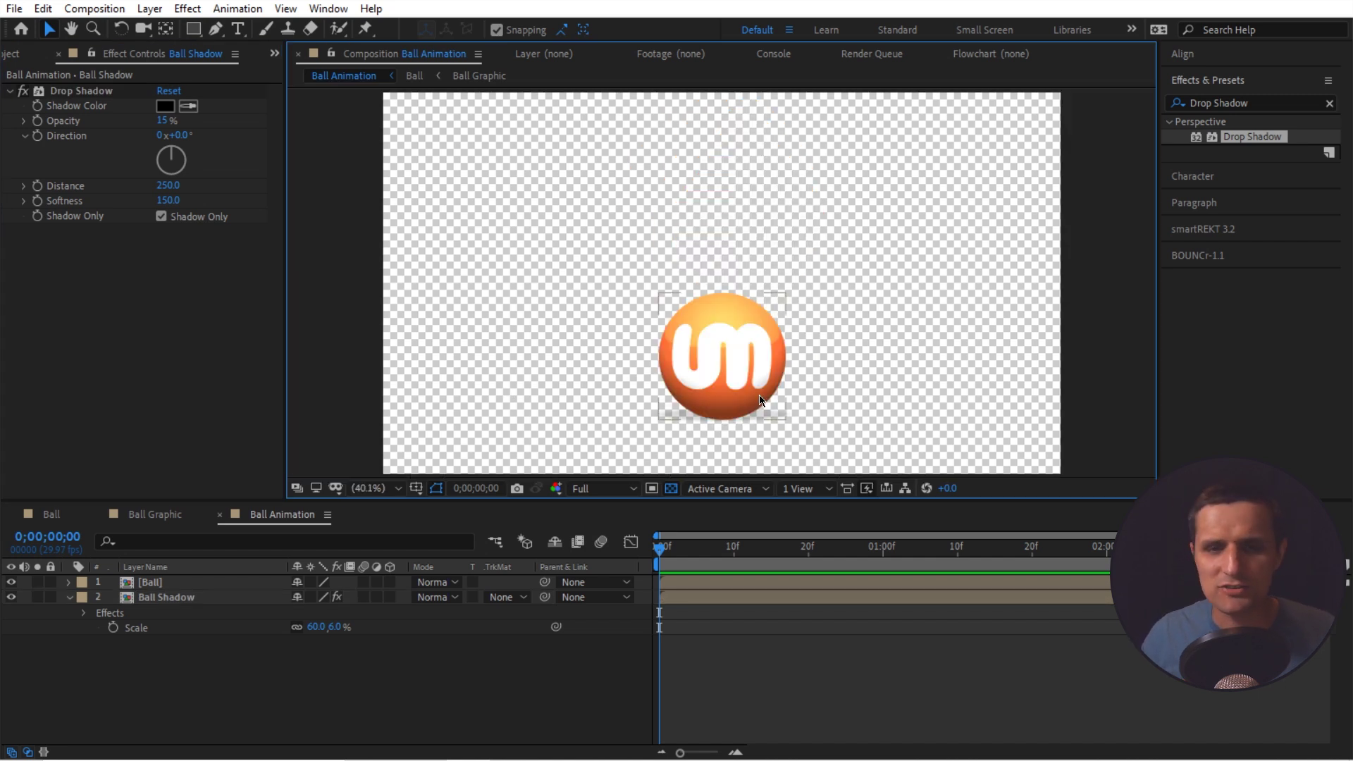
Collapse the Ball Shadow layer and move the Ball layer's anchor point to the center of the ball's bottom edge
{"action": "left_click", "coordinate": [263, 602]}
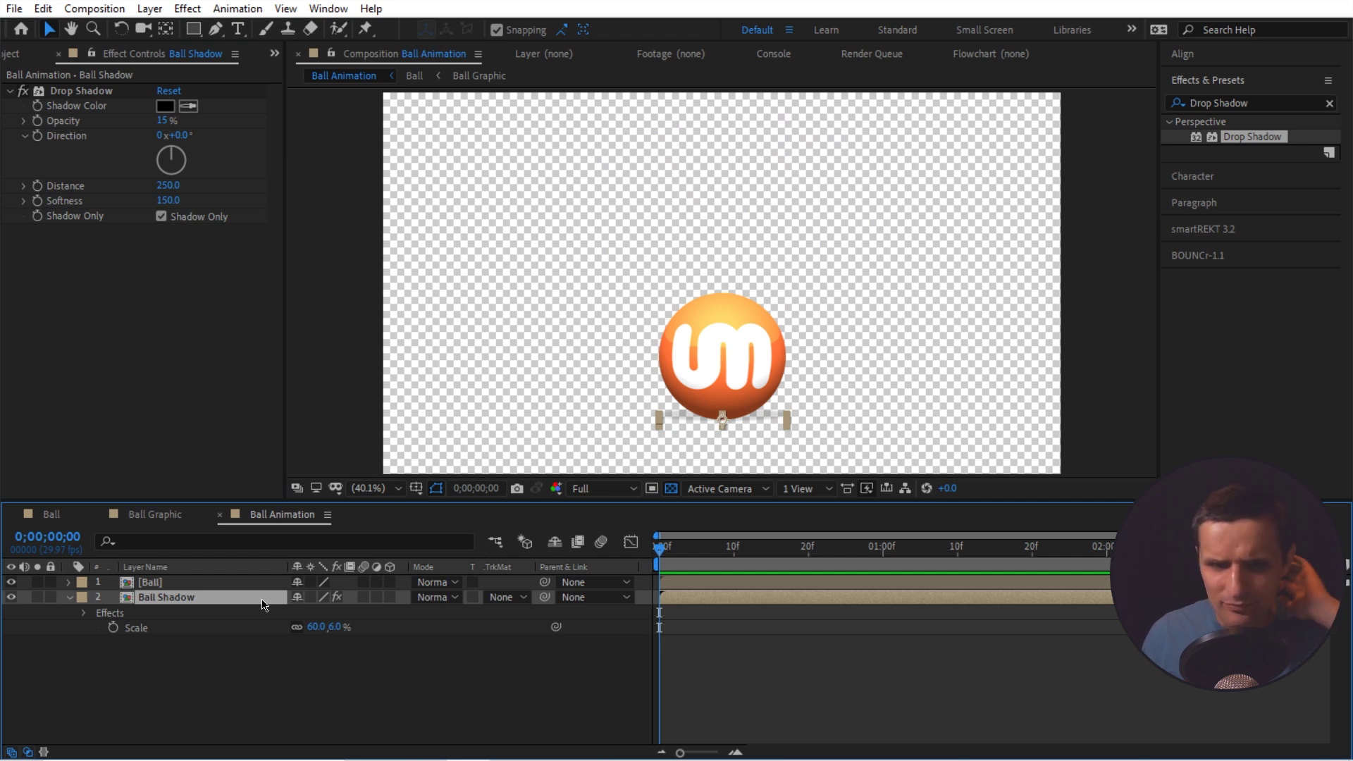
{"action": "left_click", "coordinate": [69, 598]}
{"action": "left_click", "coordinate": [179, 582]}
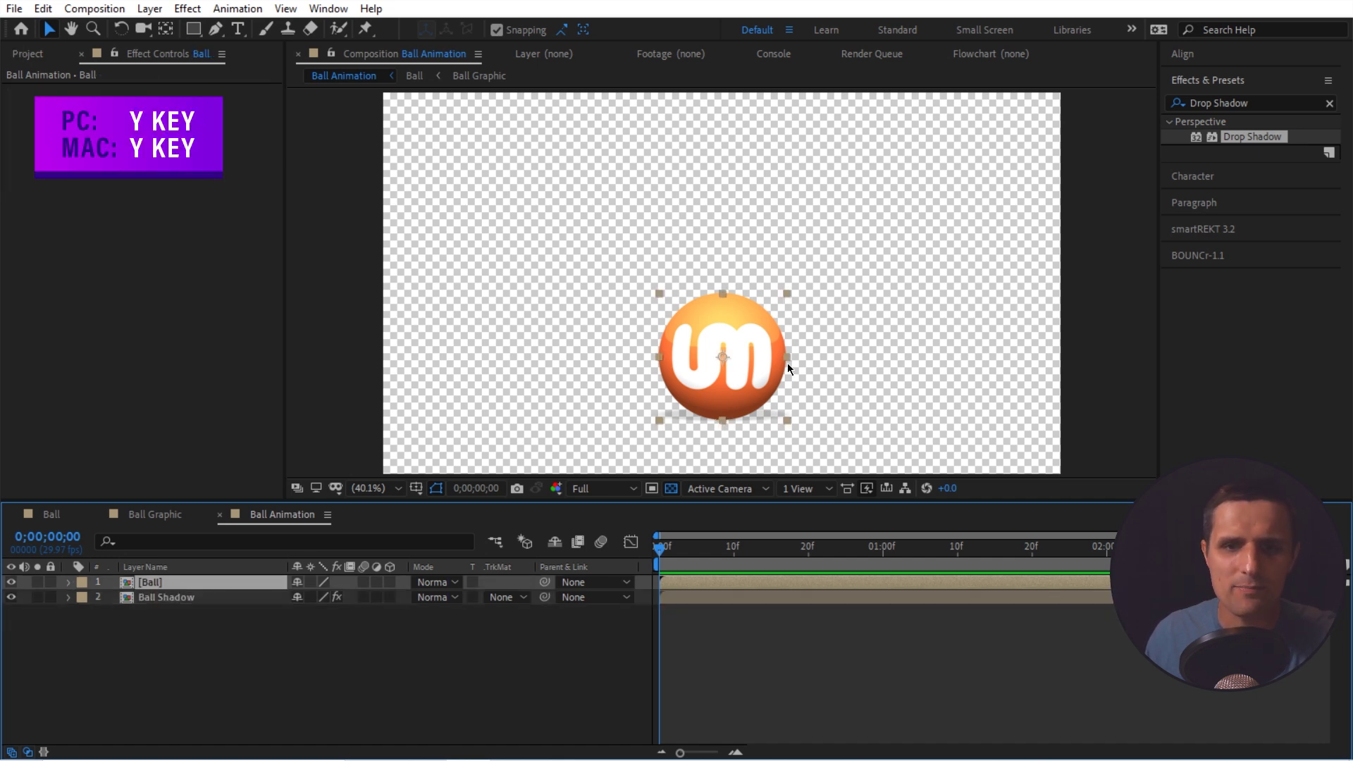
{"action": "key", "text": "y"}
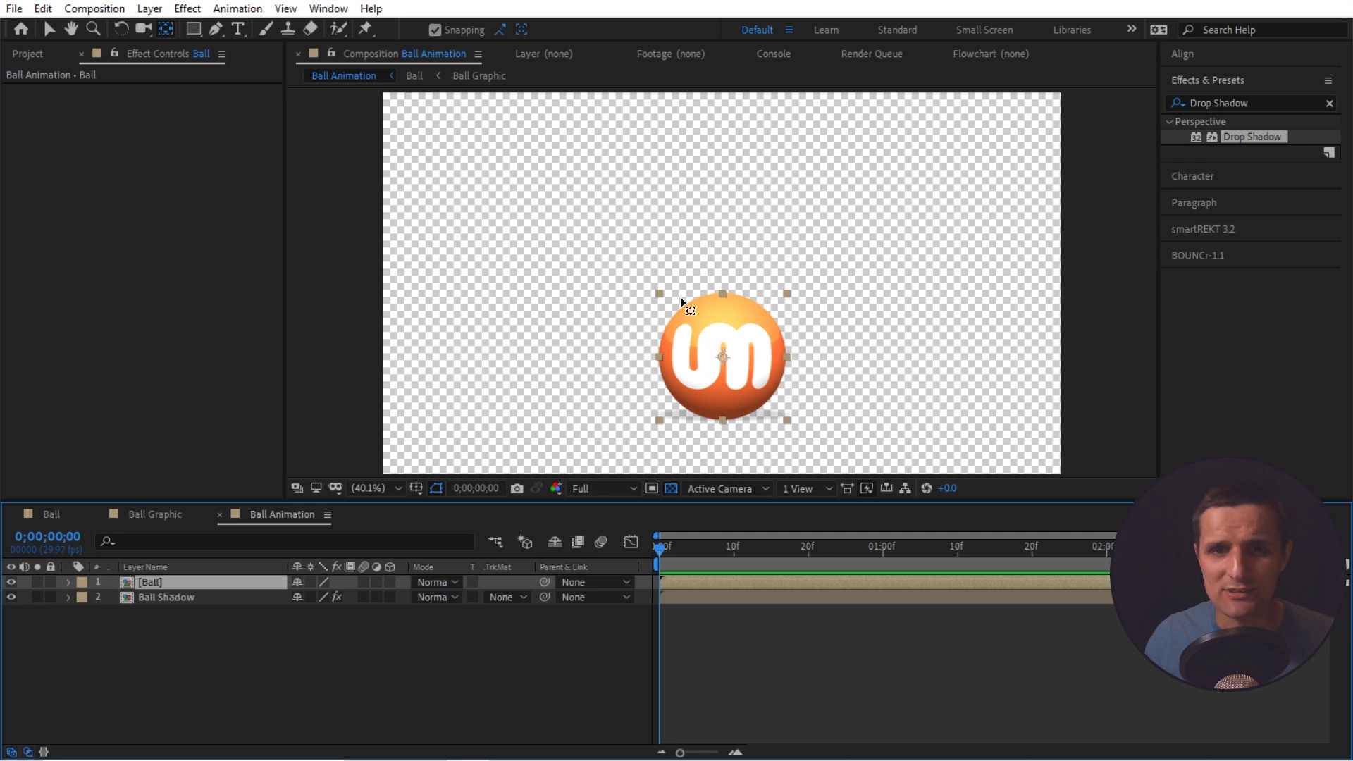
{"action": "left_click_drag", "start_coordinate": [719, 356], "coordinate": [712, 435]}
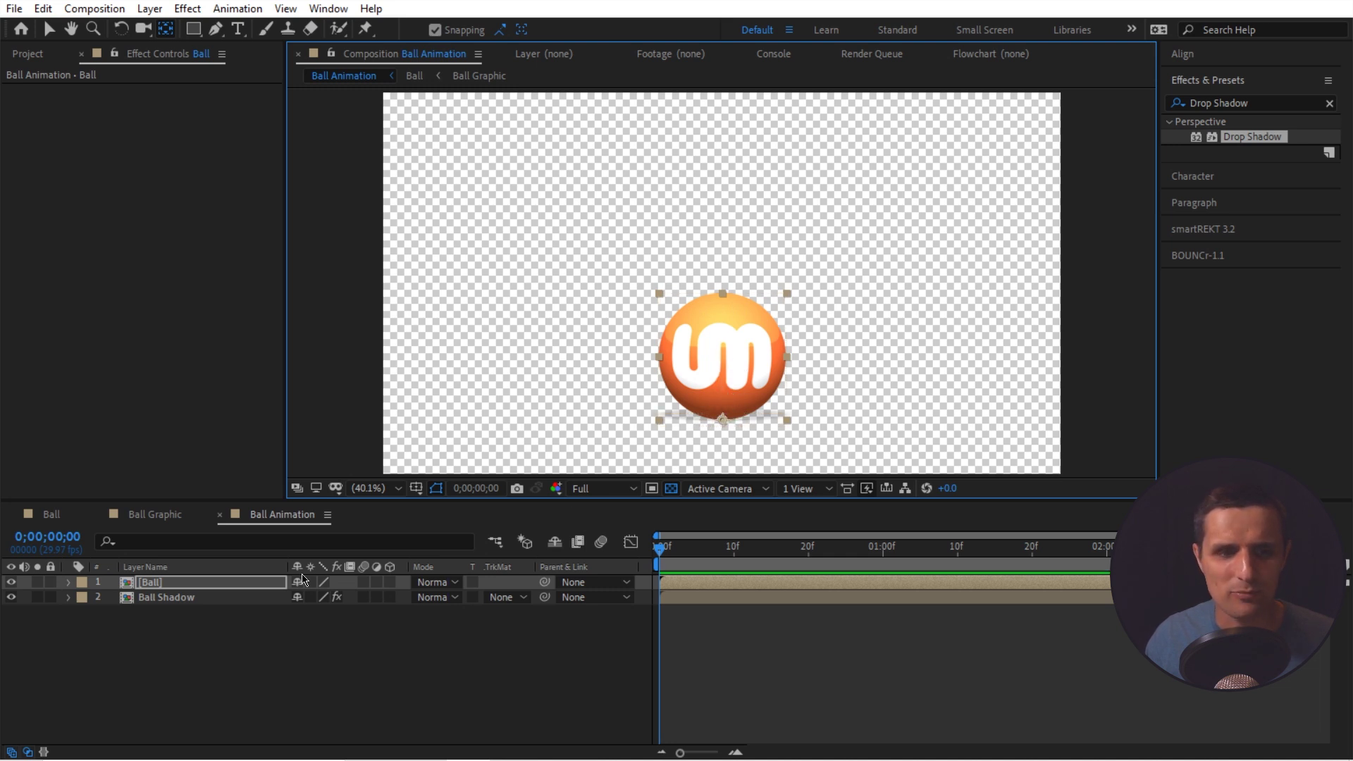
{"action": "left_click", "coordinate": [207, 604]}
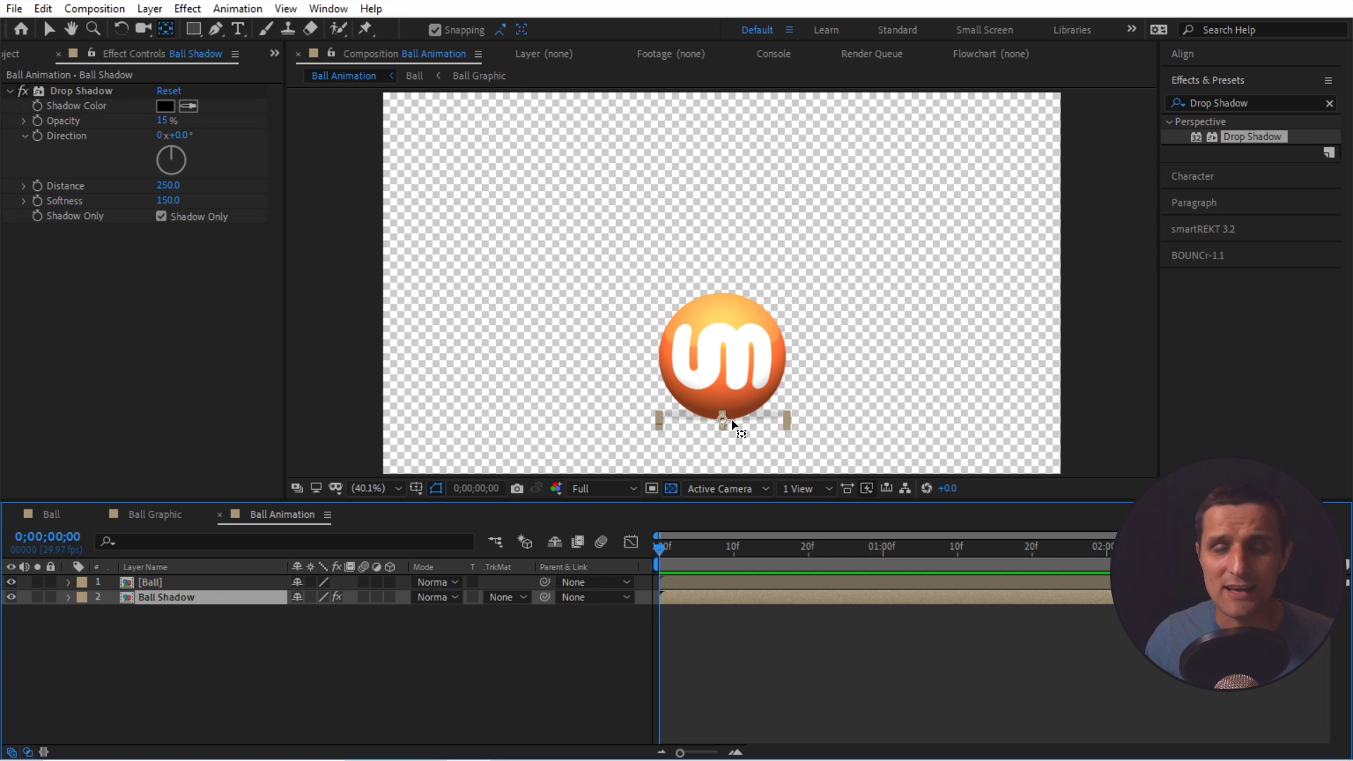
{"action": "left_click", "coordinate": [316, 641]}
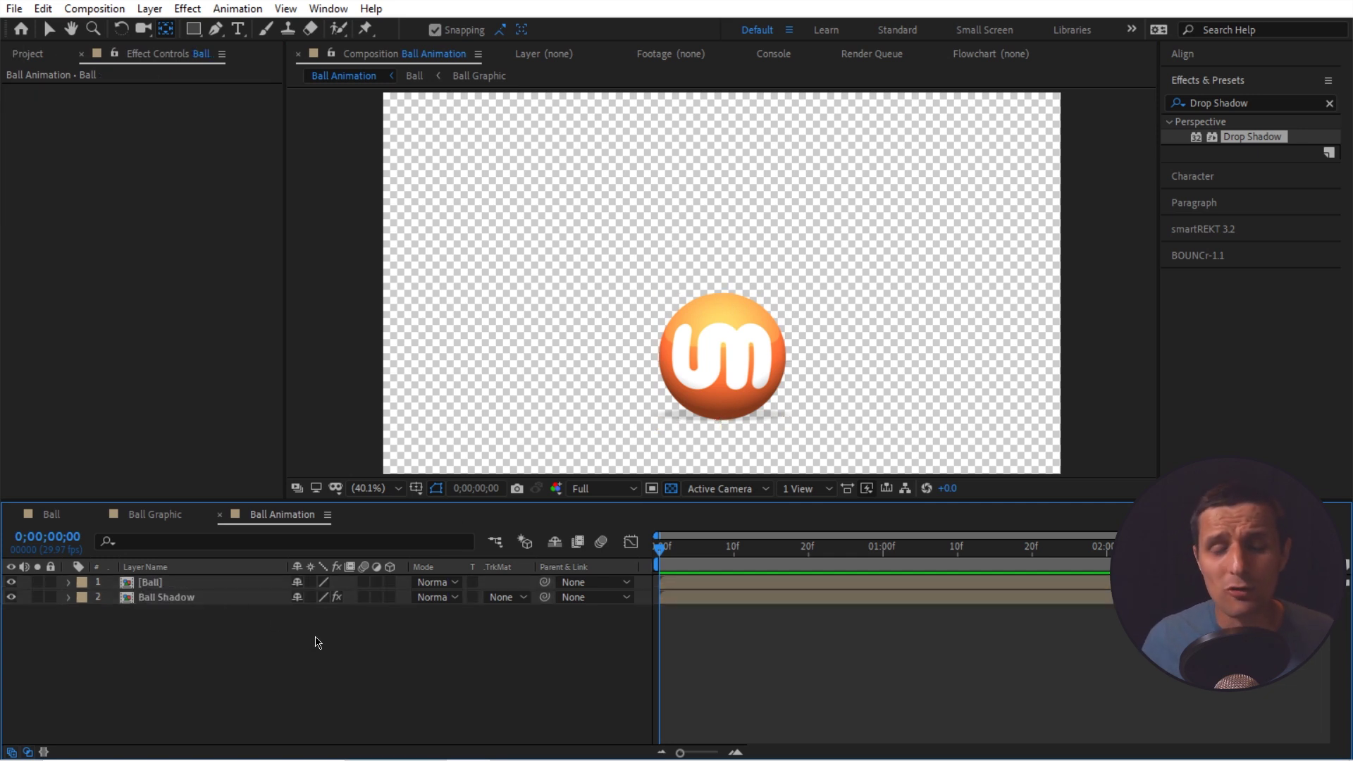
{"action": "left_click", "coordinate": [750, 323]}
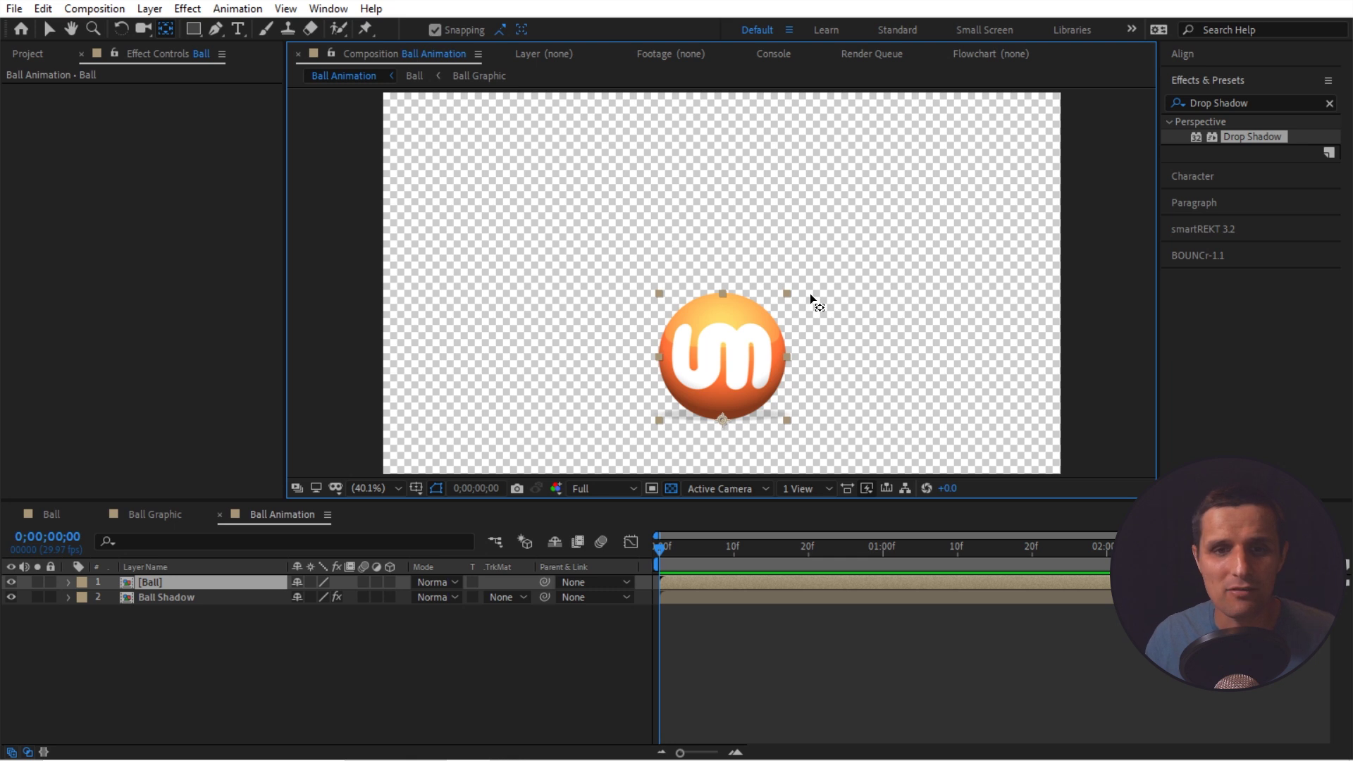
{"action": "left_click", "coordinate": [343, 656]}
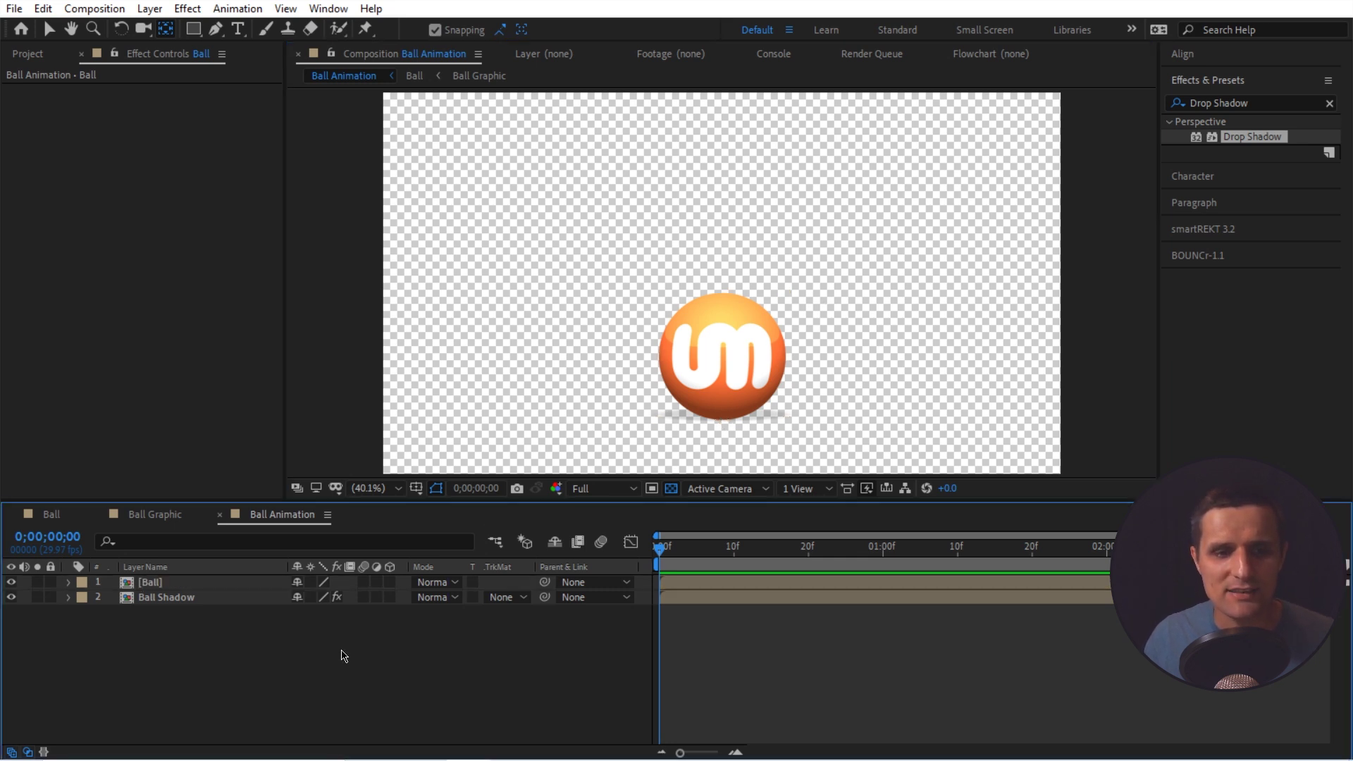
Add an empty shape layer to the Ball Animation composition and expand its properties
{"action": "right_click", "coordinate": [343, 655]}
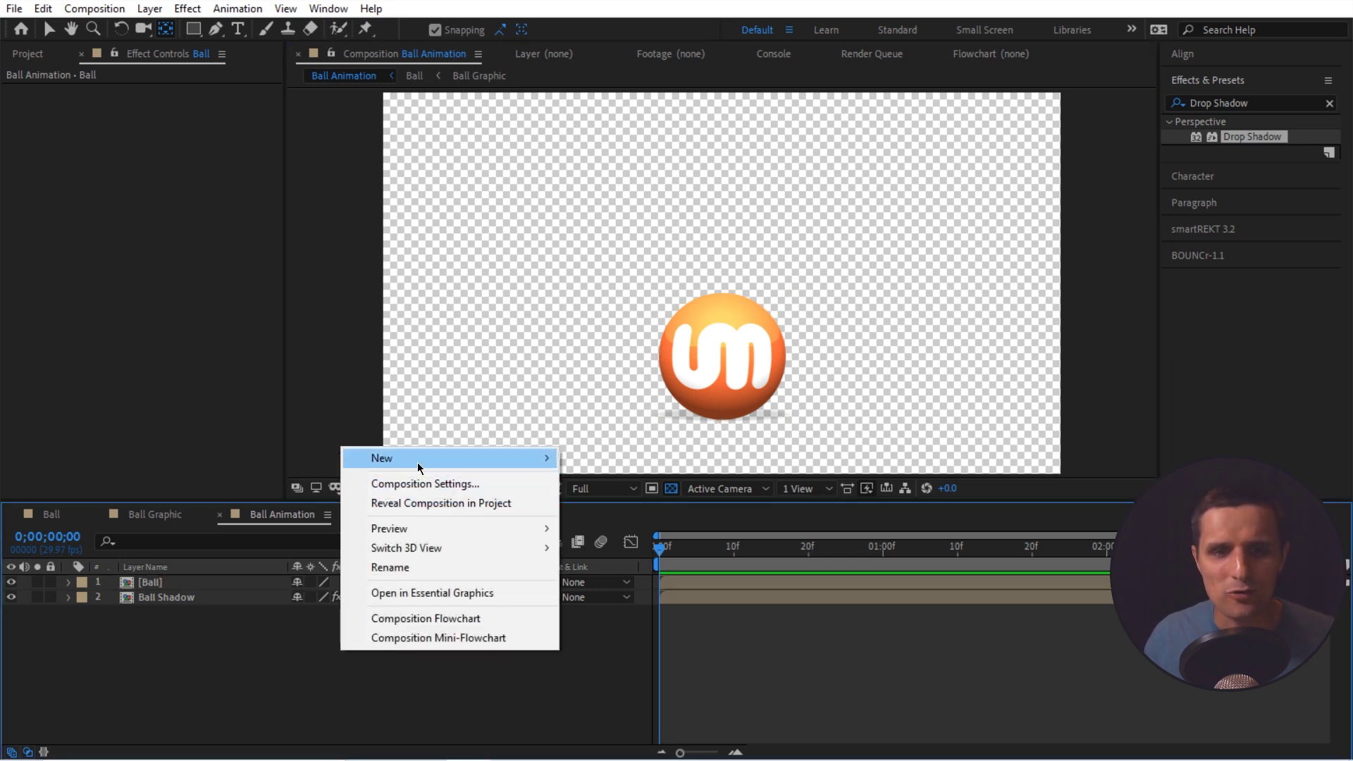
{"action": "mouse_move", "coordinate": [522, 459]}
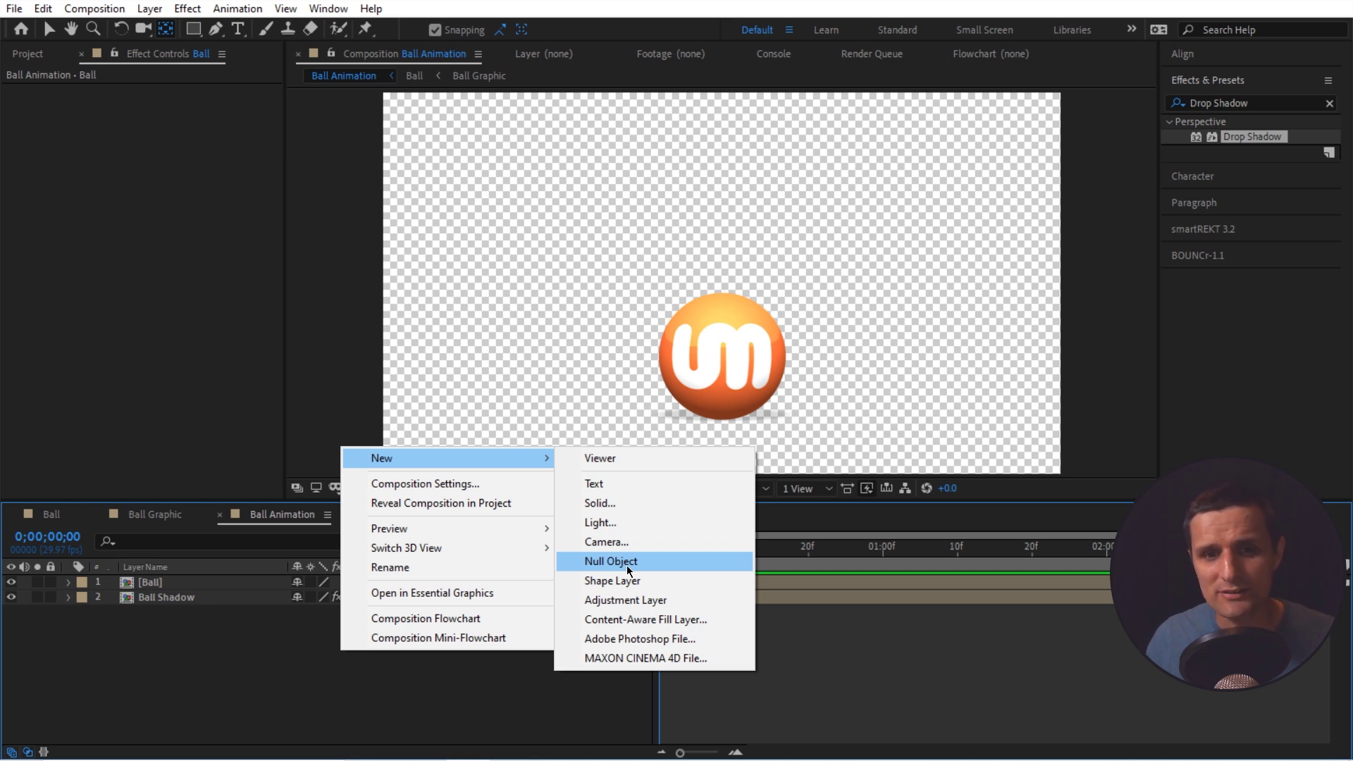
{"action": "left_click", "coordinate": [612, 581]}
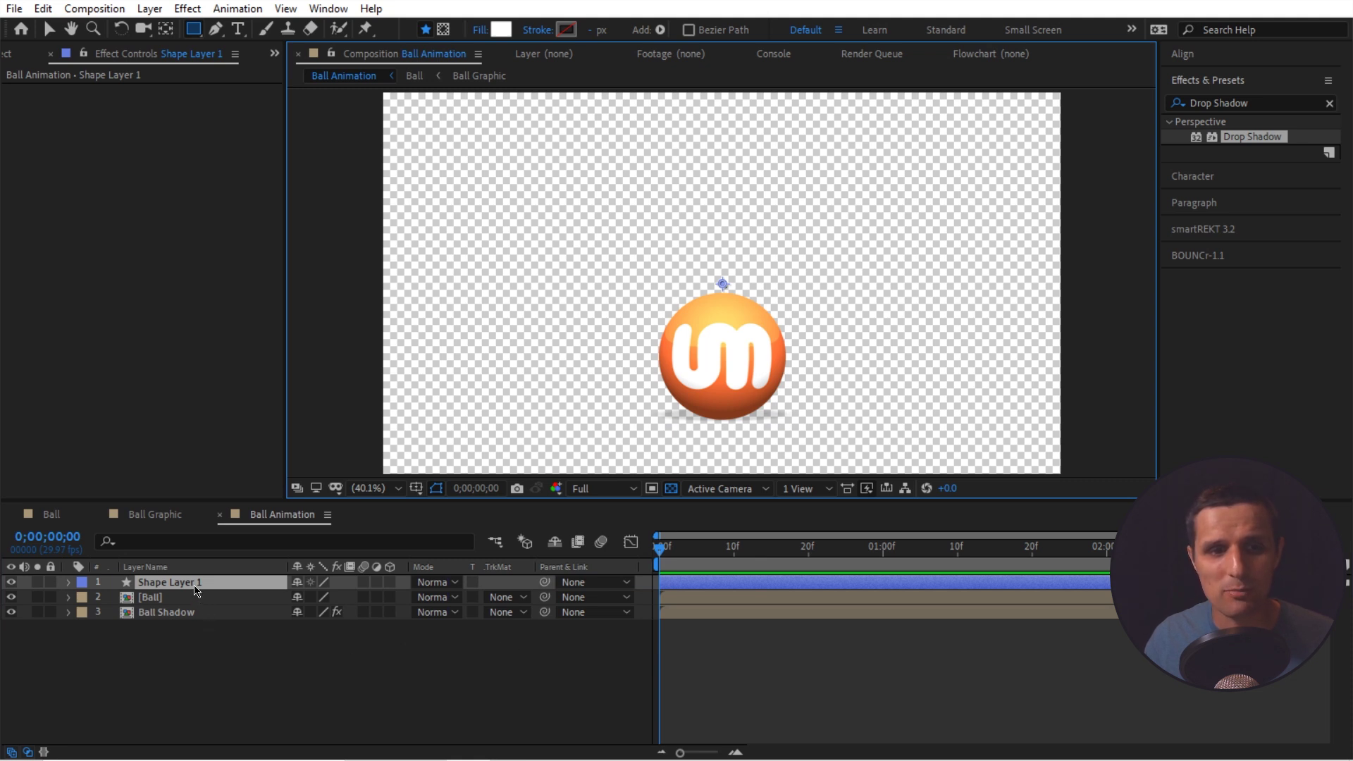
{"action": "left_click", "coordinate": [196, 585]}
{"action": "left_click", "coordinate": [68, 583]}
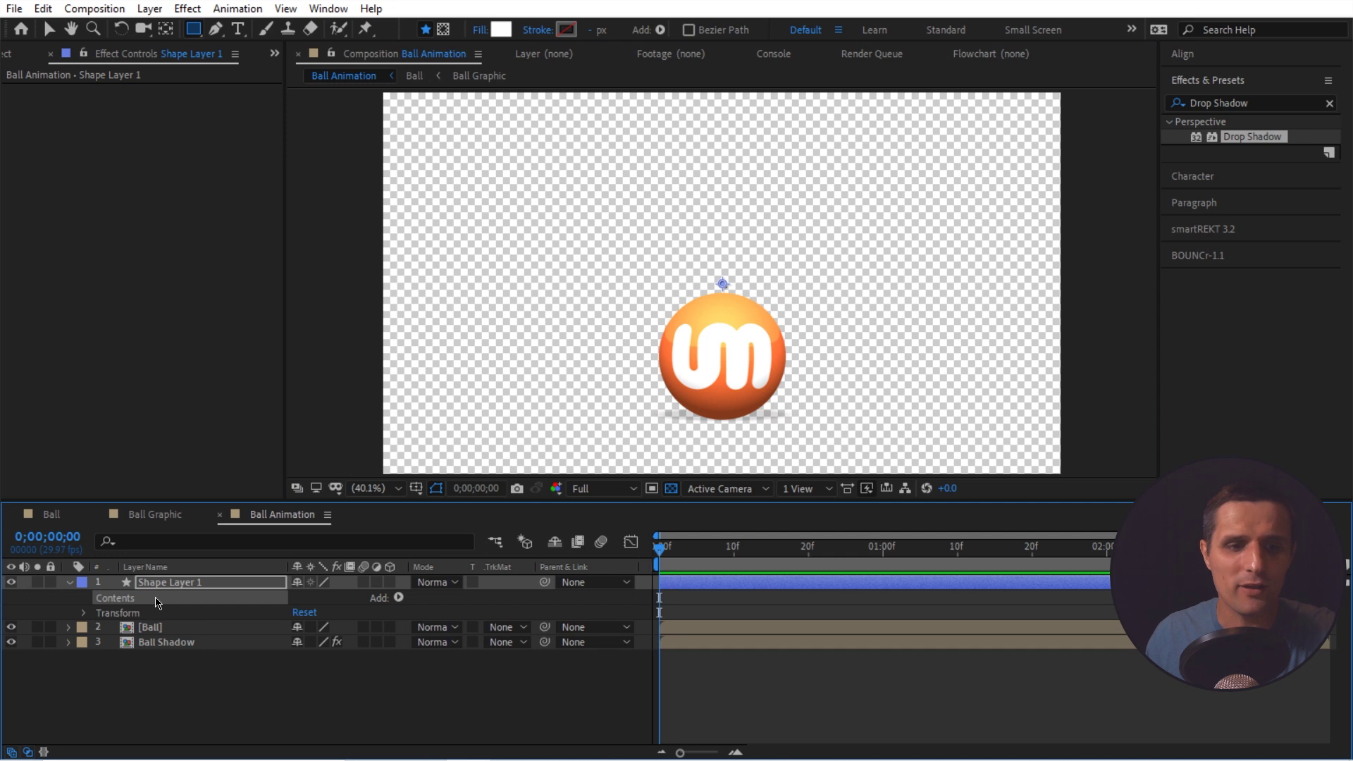
{"action": "key", "text": "v"}
{"action": "left_click", "coordinate": [169, 582]}
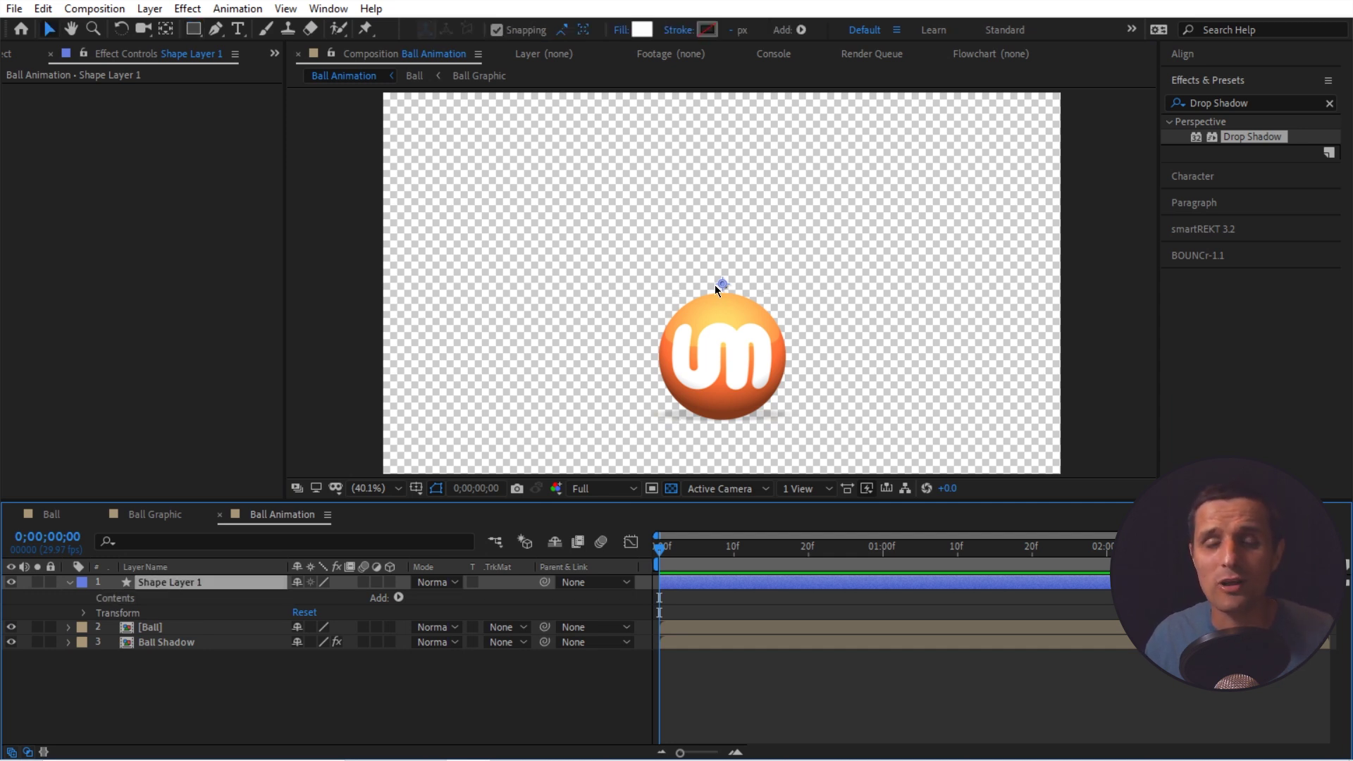
{"action": "left_click", "coordinate": [663, 262]}
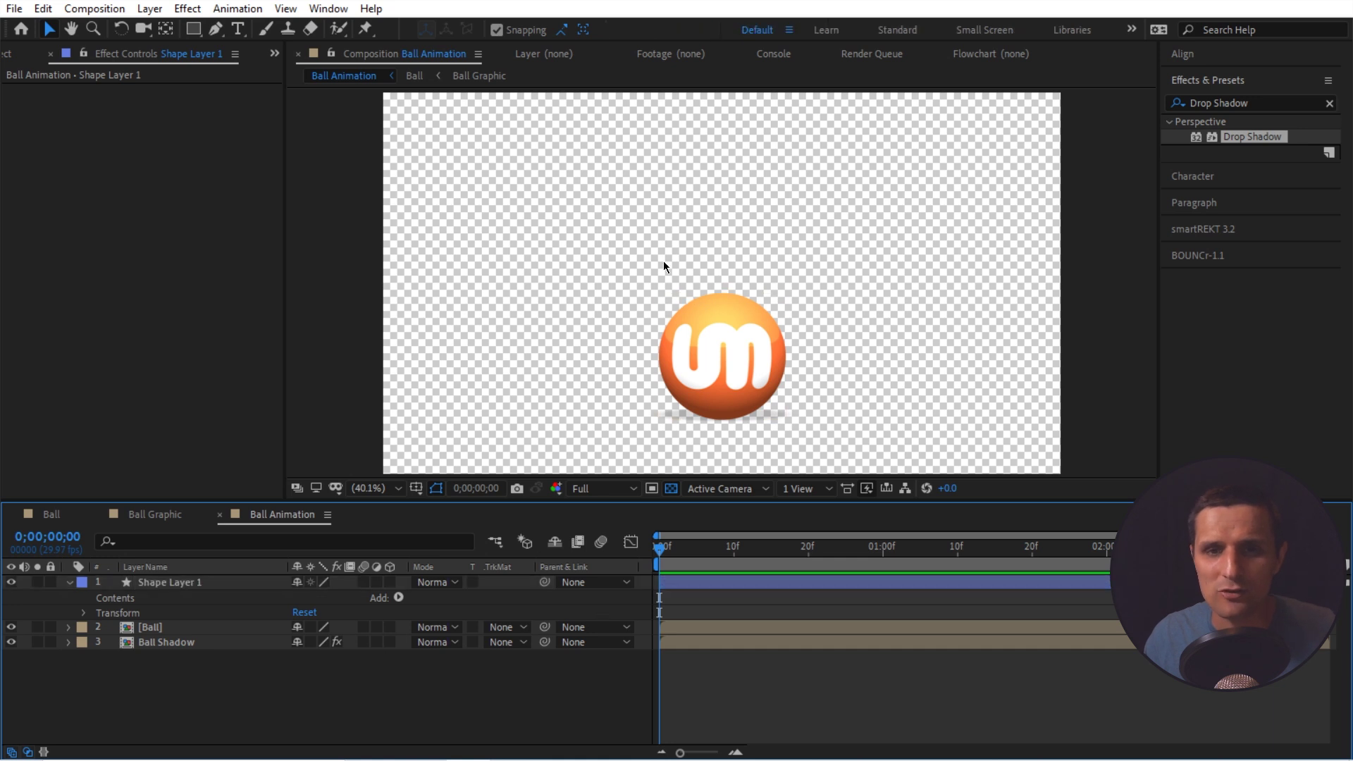
Rename the shape layer Controls and move it to the center of the ball's bottom edge
{"action": "left_click", "coordinate": [178, 585]}
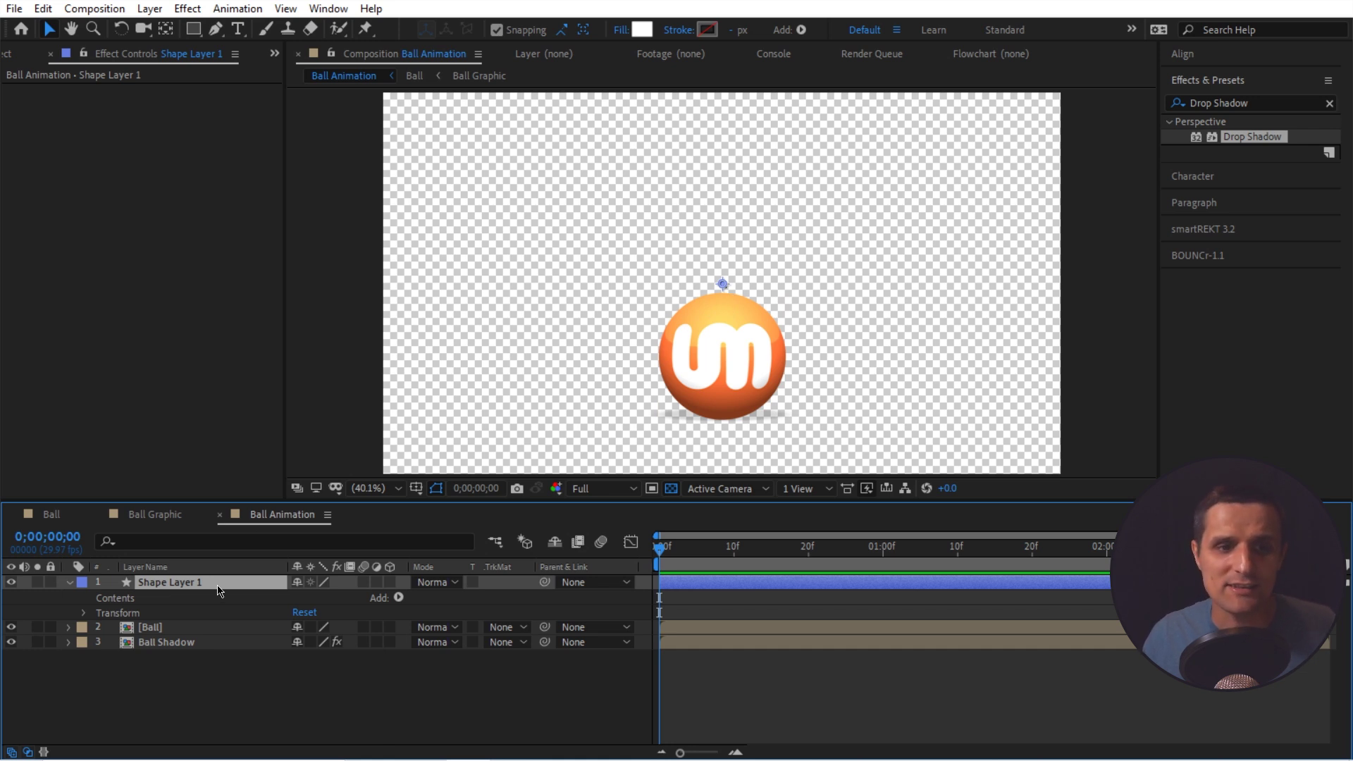
{"action": "key", "text": "Return"}
{"action": "type", "text": "C"}
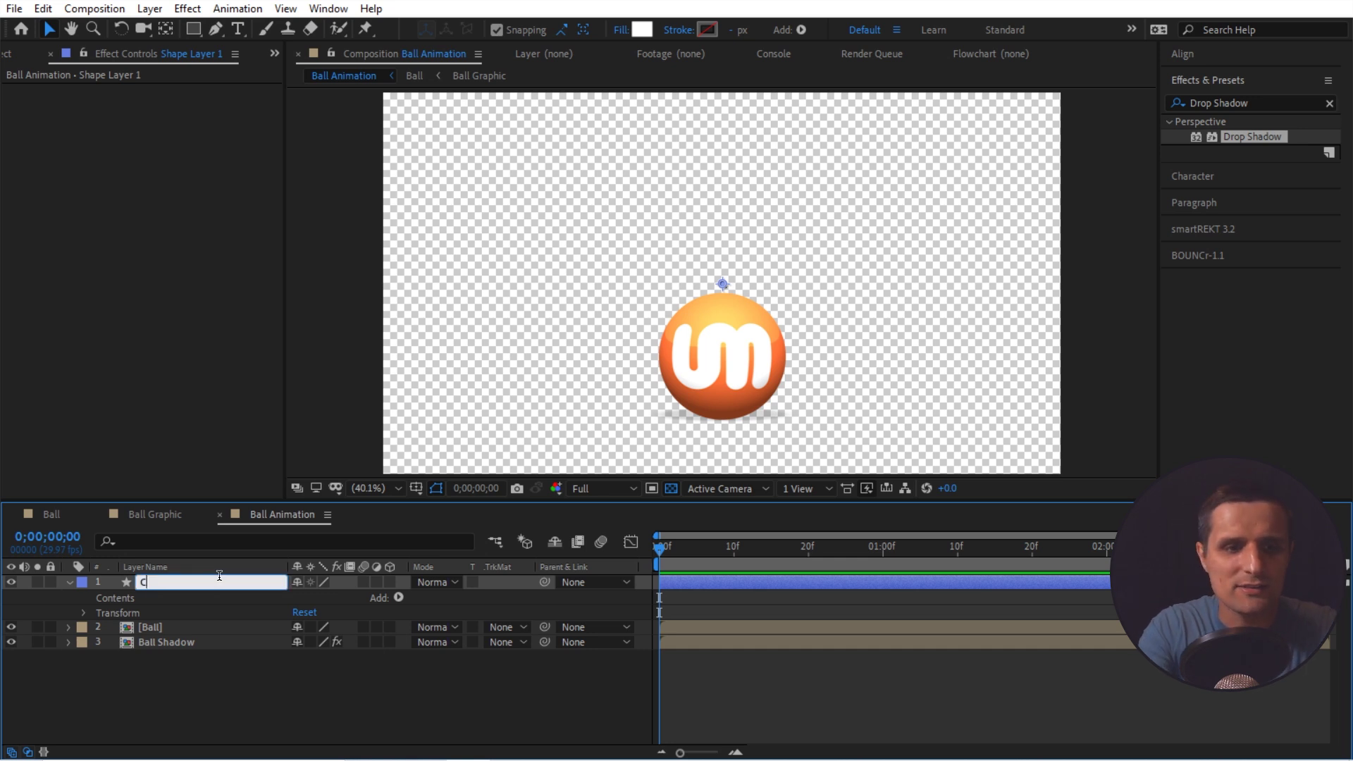
{"action": "type", "text": "ontrols"}
{"action": "key", "text": "Return"}
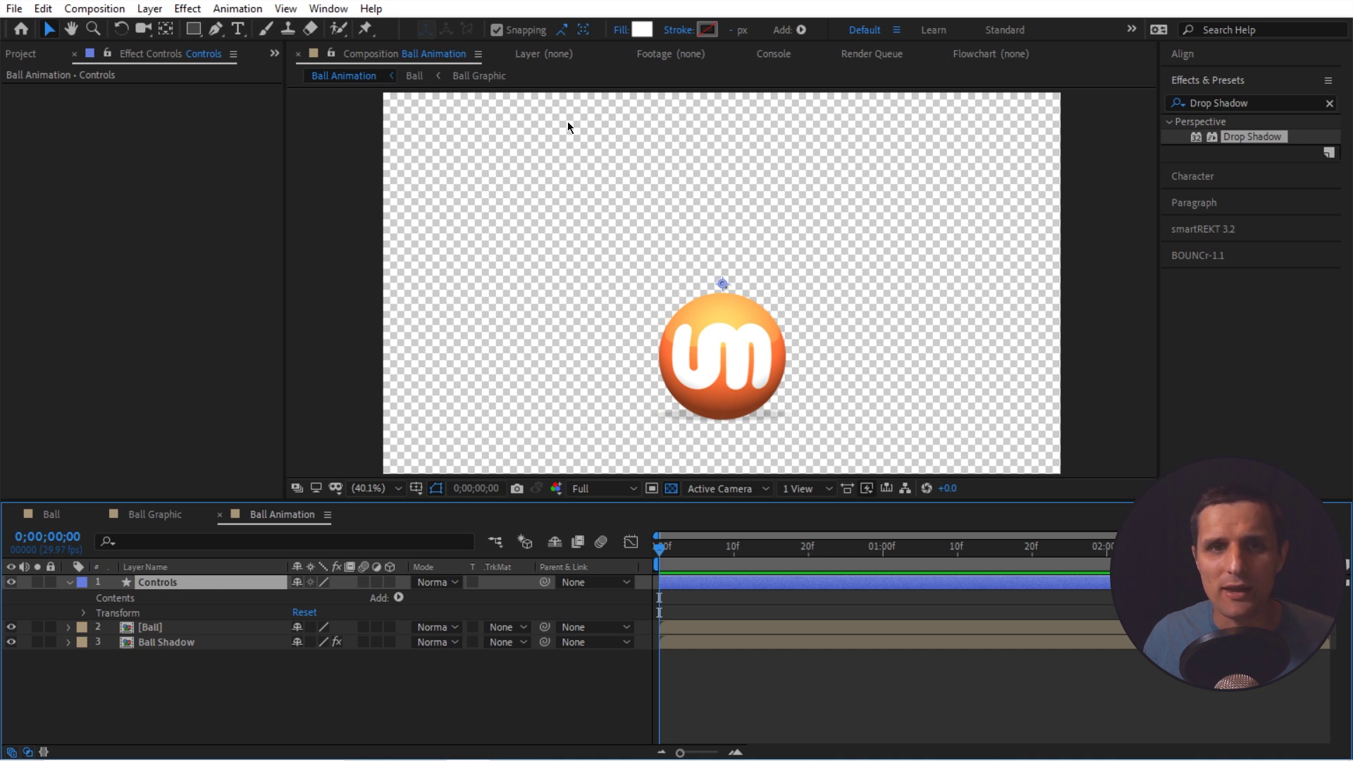
{"action": "mouse_move", "coordinate": [723, 285]}
{"action": "left_mouse_down"}
{"action": "mouse_move", "coordinate": [792, 350]}
{"action": "mouse_move", "coordinate": [724, 421]}
{"action": "left_mouse_up"}
{"action": "left_click", "coordinate": [783, 443]}
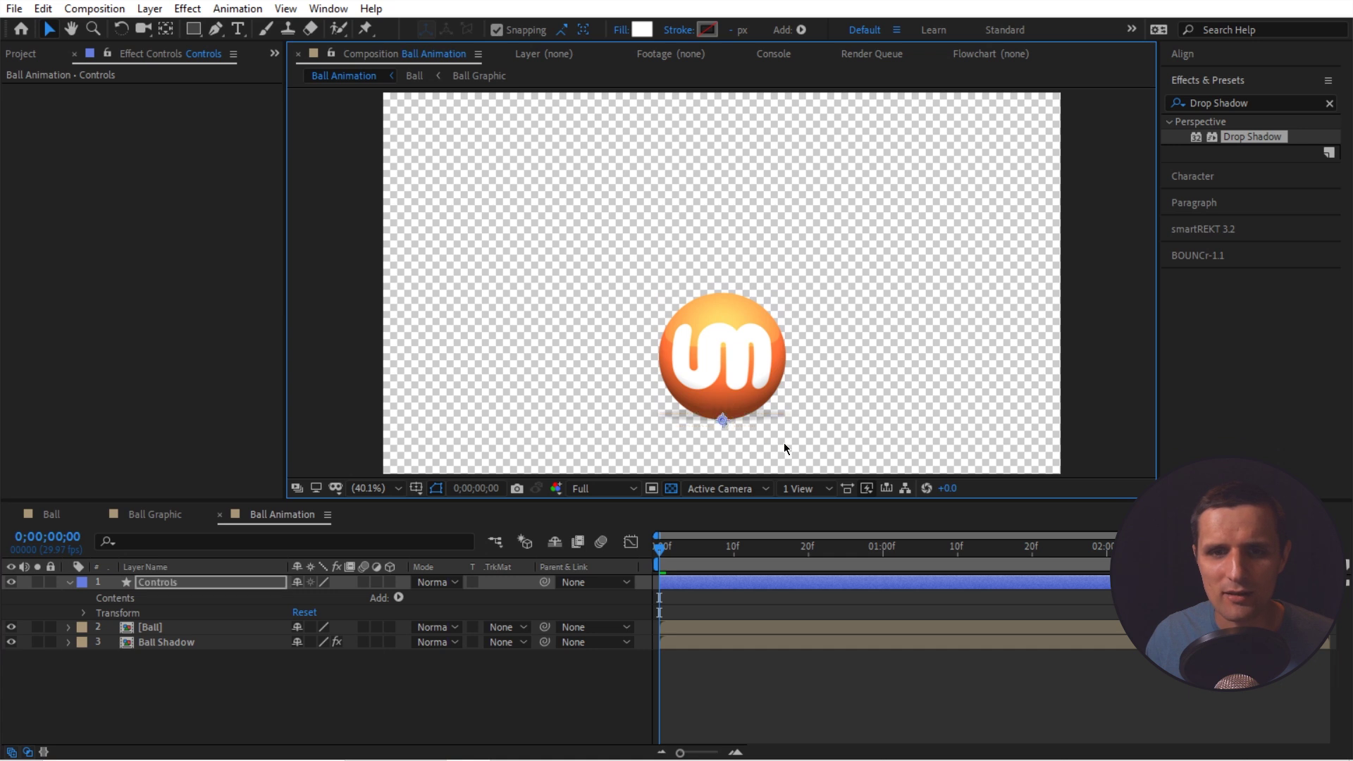
Parent the Ball and Ball Shadow layers to the Controls layer and deselect them
{"action": "left_click", "coordinate": [190, 627]}
{"action": "left_click", "coordinate": [191, 643]}
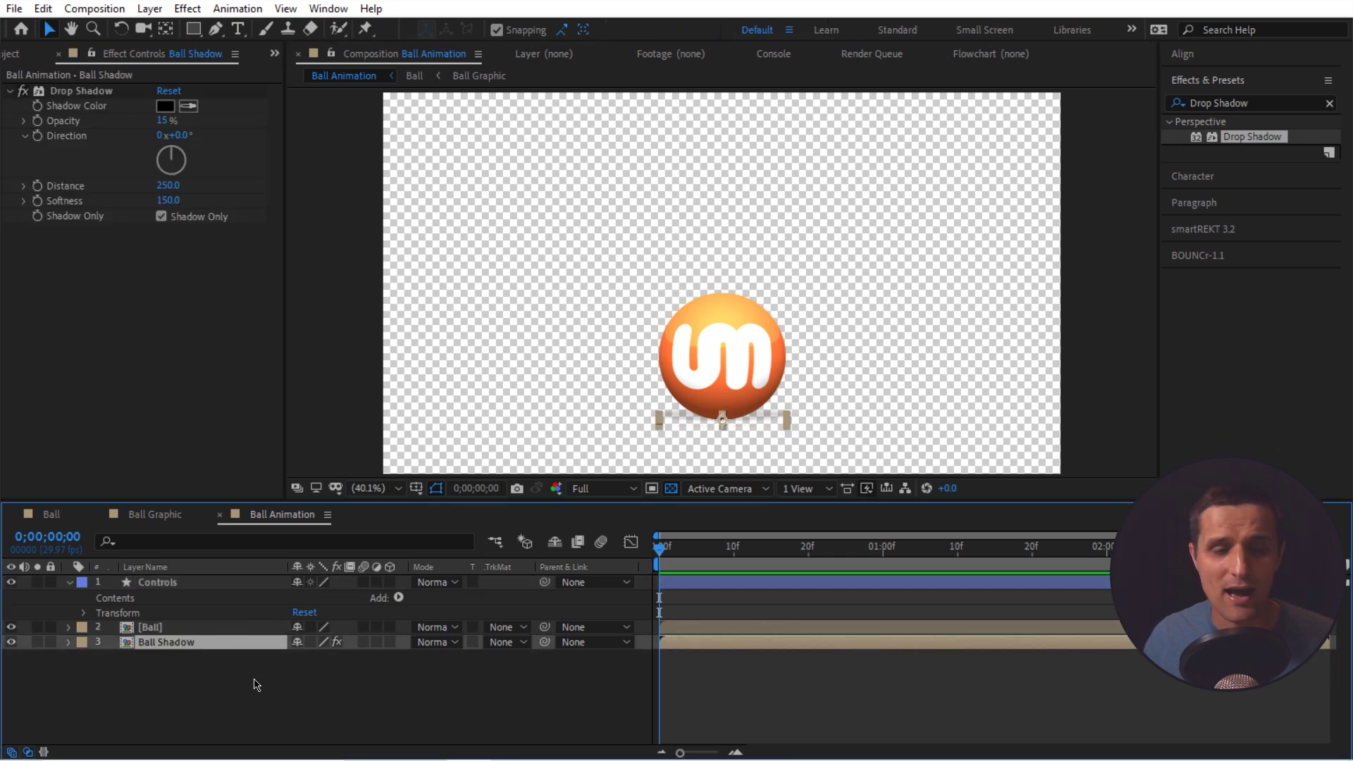
{"action": "left_click_drag", "start_coordinate": [269, 681], "coordinate": [166, 627]}
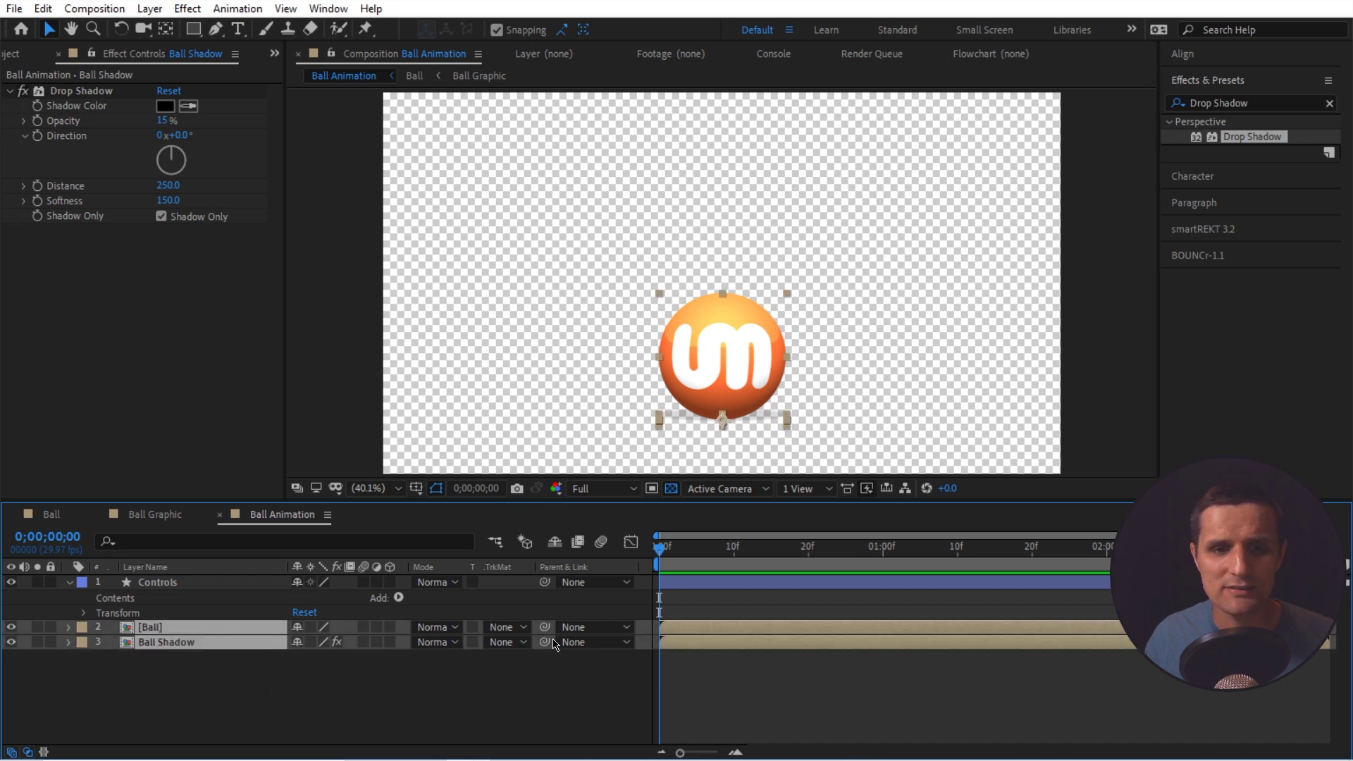
{"action": "left_click_drag", "start_coordinate": [545, 628], "coordinate": [188, 585]}
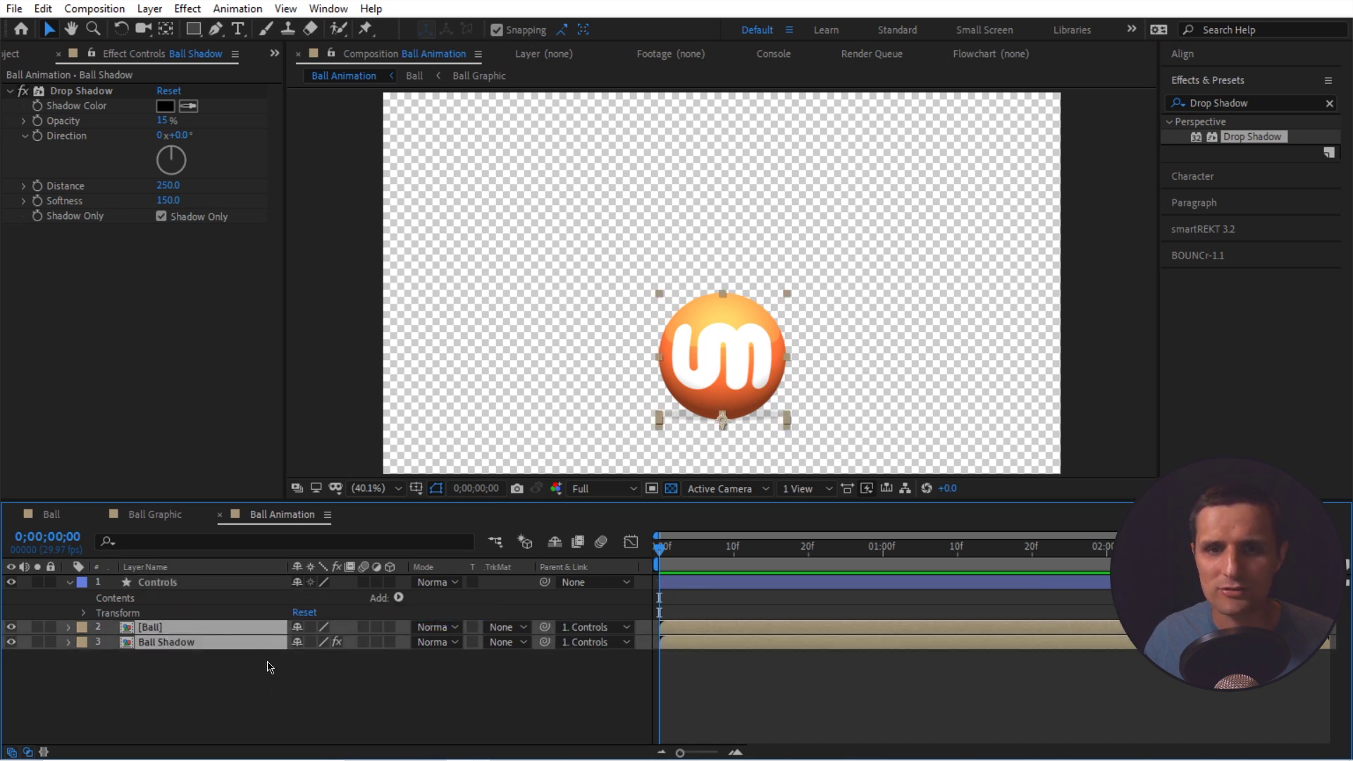
{"action": "left_click", "coordinate": [294, 701]}
Test moving the Controls layer together with the parented ball and shadow, leaving it in place and selected
{"action": "left_click", "coordinate": [191, 585]}
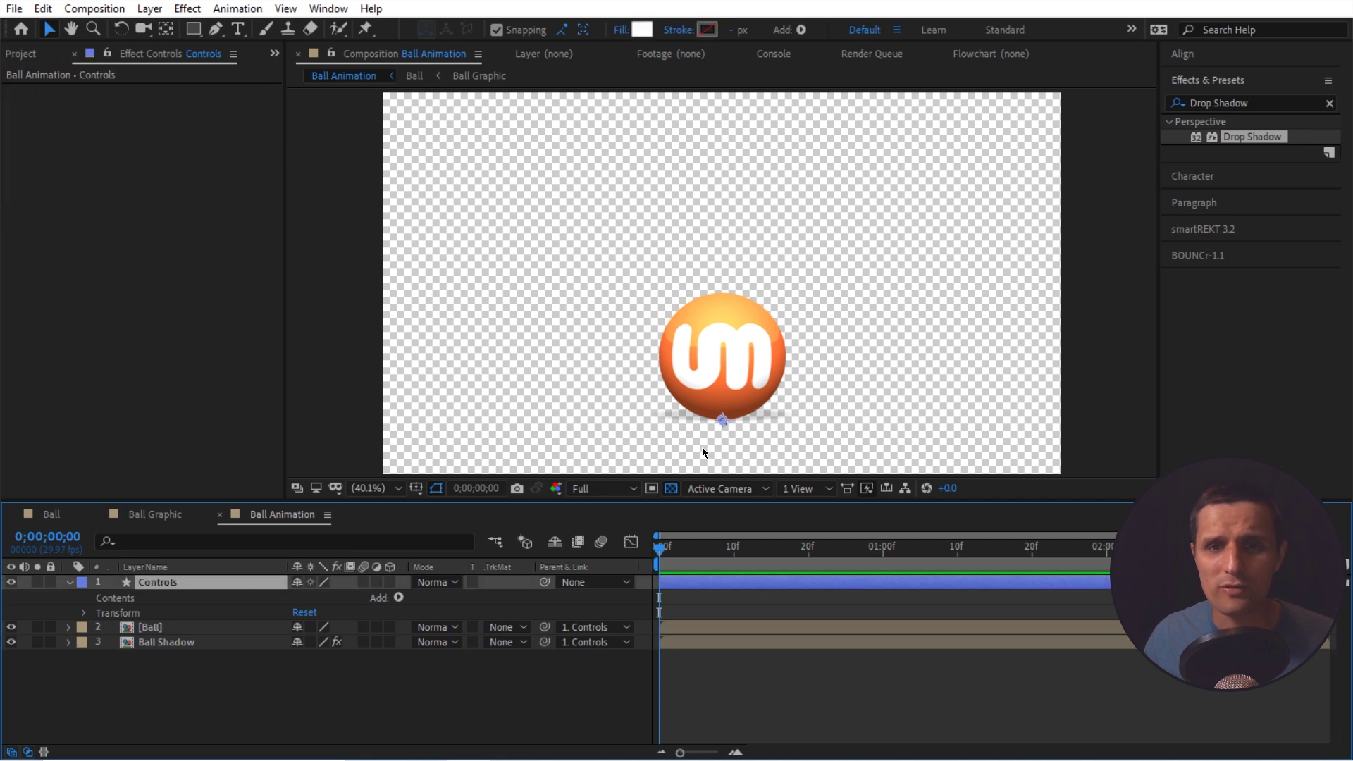
{"action": "mouse_move", "coordinate": [721, 421]}
{"action": "left_mouse_down"}
{"action": "mouse_move", "coordinate": [688, 372]}
{"action": "mouse_move", "coordinate": [743, 403]}
{"action": "mouse_move", "coordinate": [721, 421]}
{"action": "left_mouse_up"}
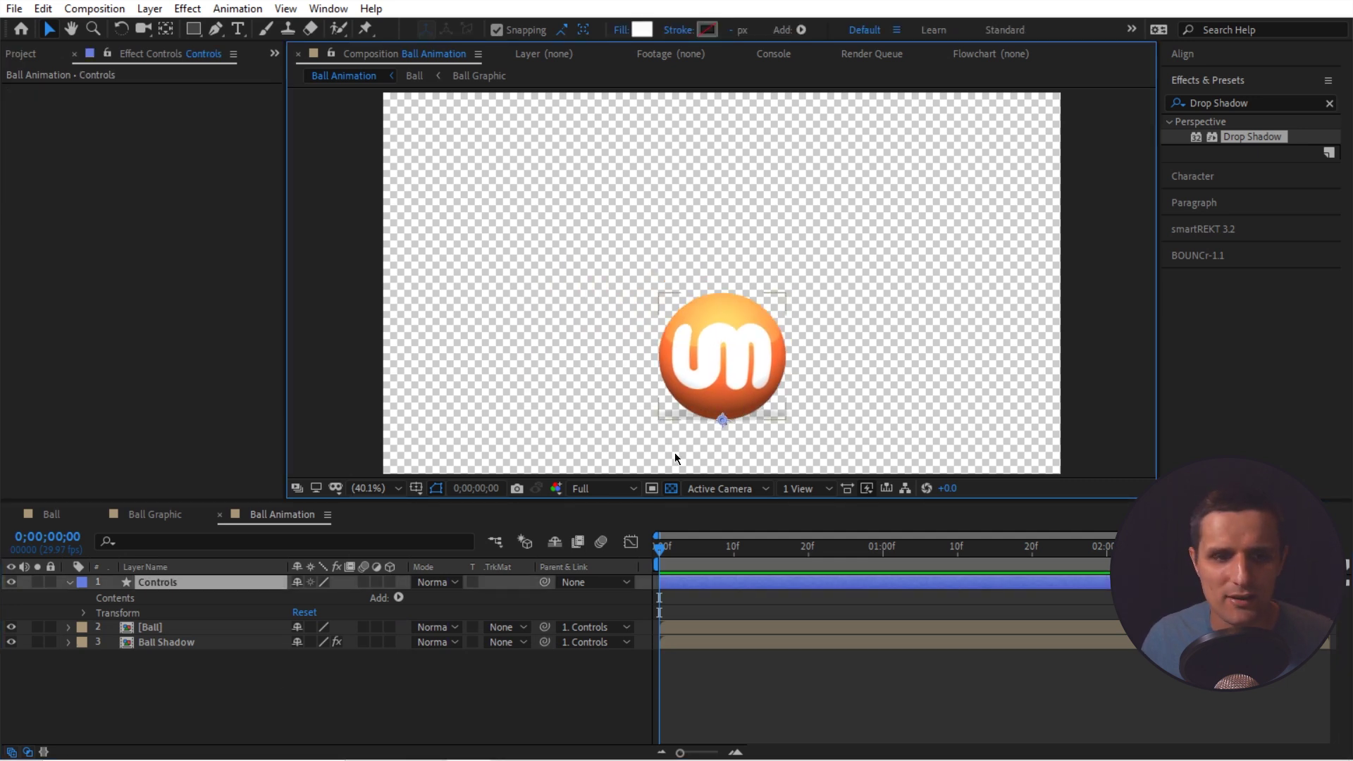
{"action": "left_click", "coordinate": [192, 585]}
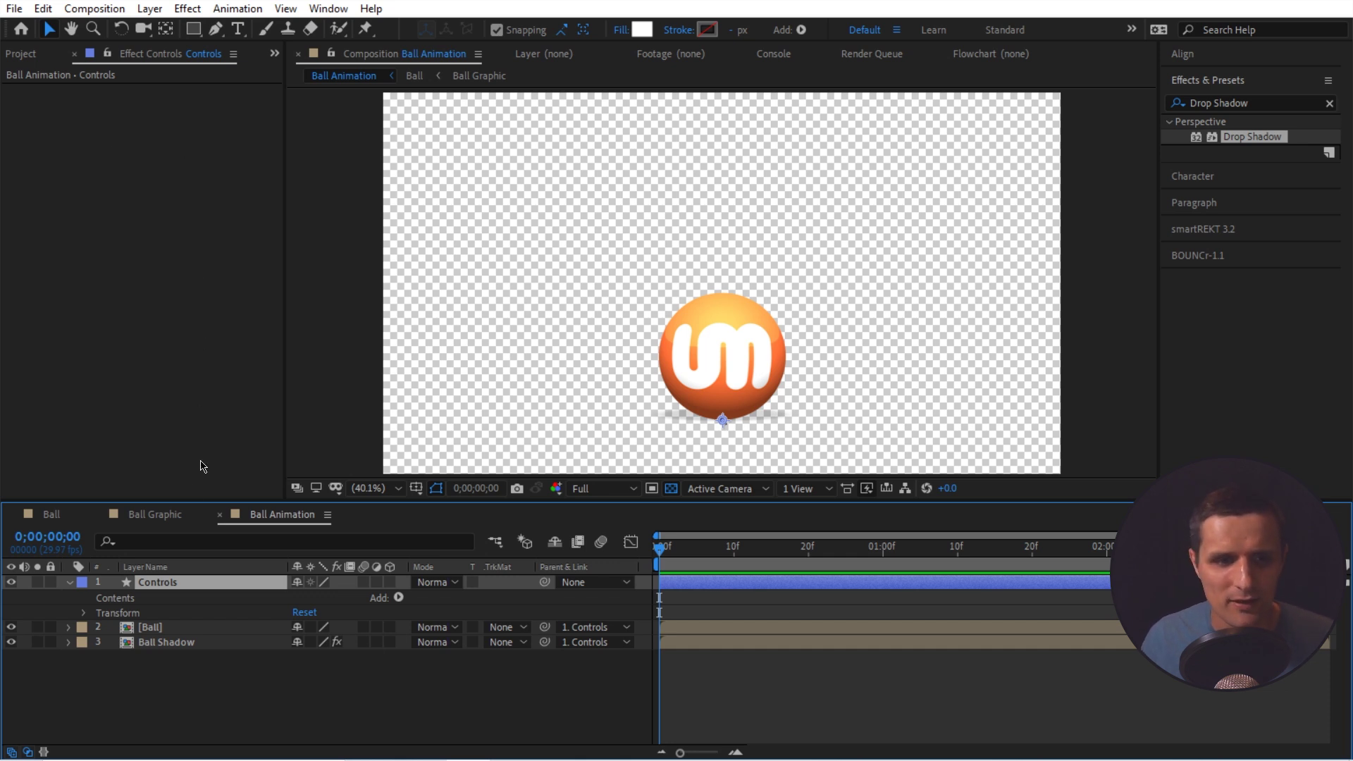
Collapse the Controls layer and set the label colour of all three layers to Orange, leaving them deselected
{"action": "left_click", "coordinate": [69, 582]}
{"action": "left_click_drag", "start_coordinate": [176, 612], "coordinate": [167, 585]}
{"action": "left_click", "coordinate": [82, 619]}
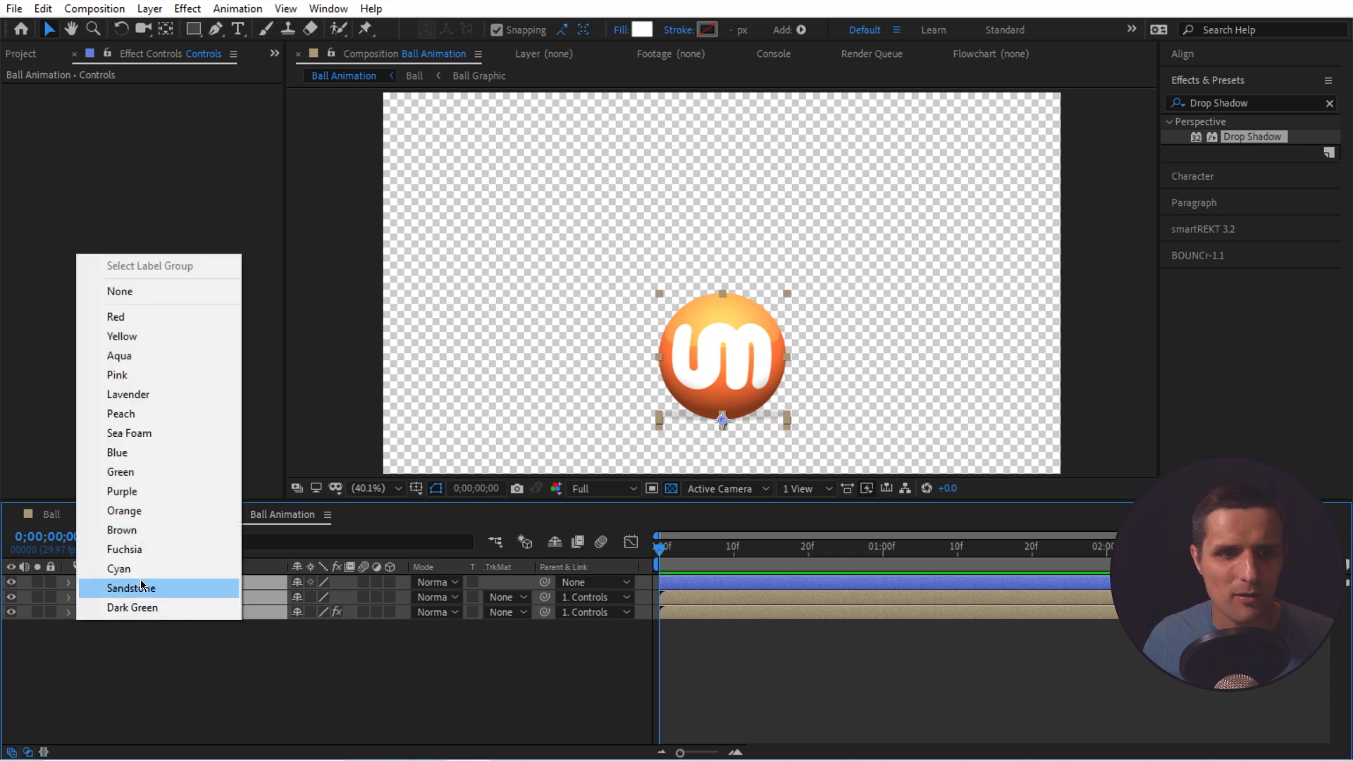
{"action": "left_click", "coordinate": [117, 510]}
{"action": "left_click", "coordinate": [341, 677]}
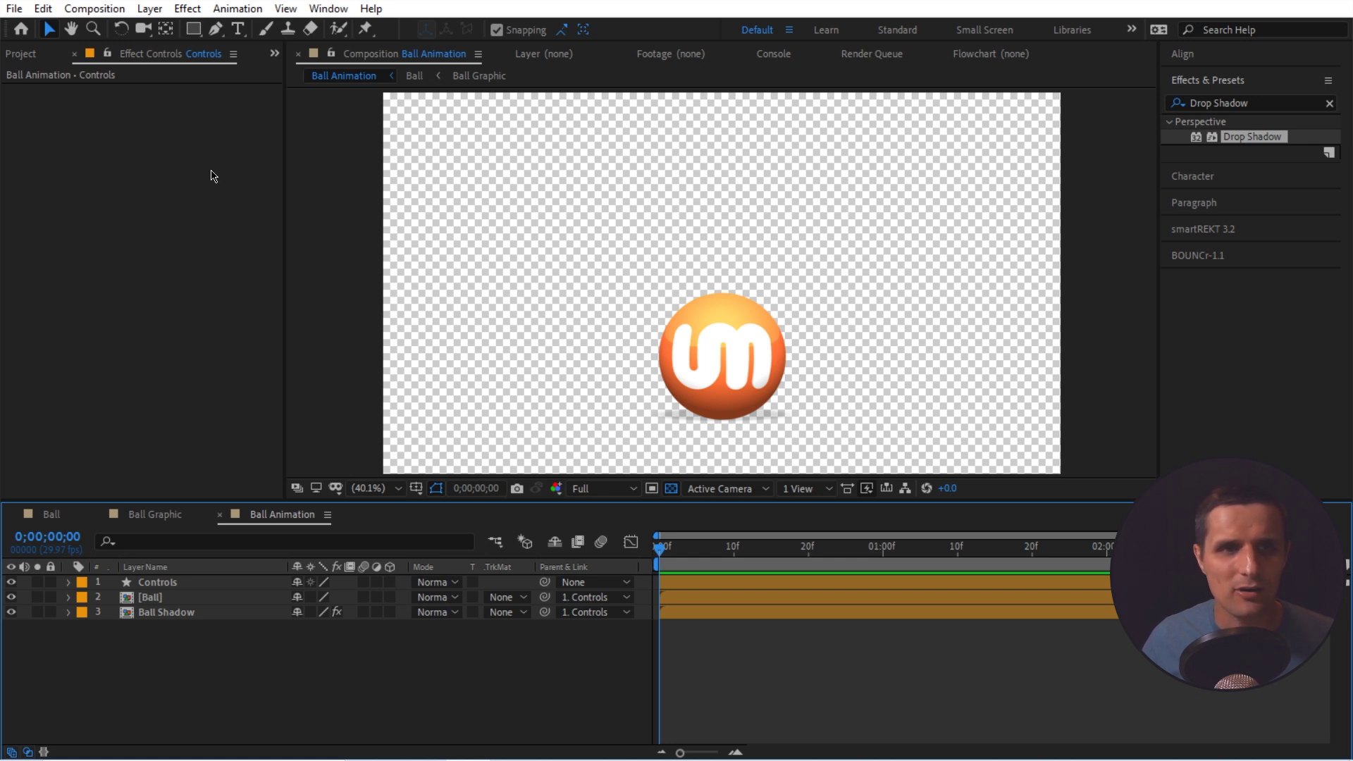
Add a full-frame rectangle shape layer and set its fill to a neutral light grey with 95% brightness
{"action": "double_click", "coordinate": [193, 29]}
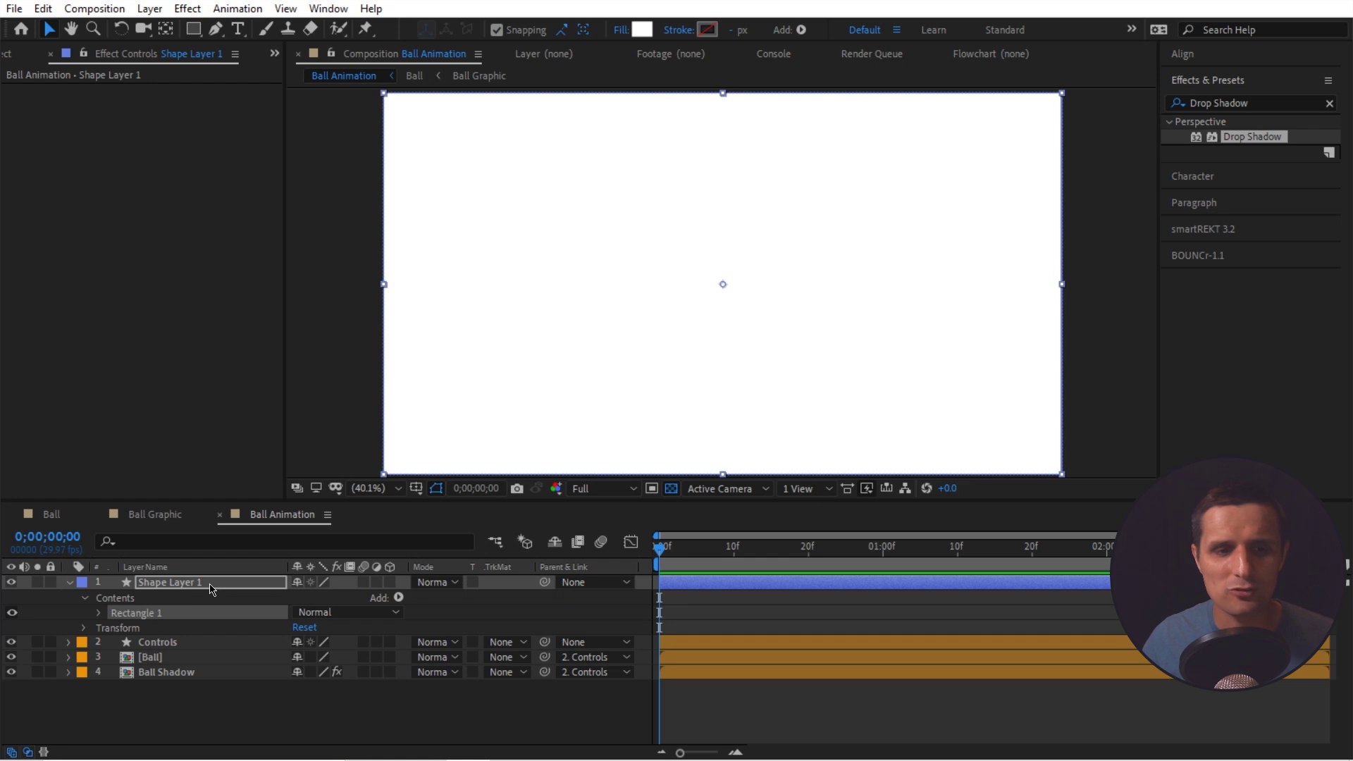
{"action": "left_click", "coordinate": [211, 590]}
{"action": "left_click", "coordinate": [644, 33]}
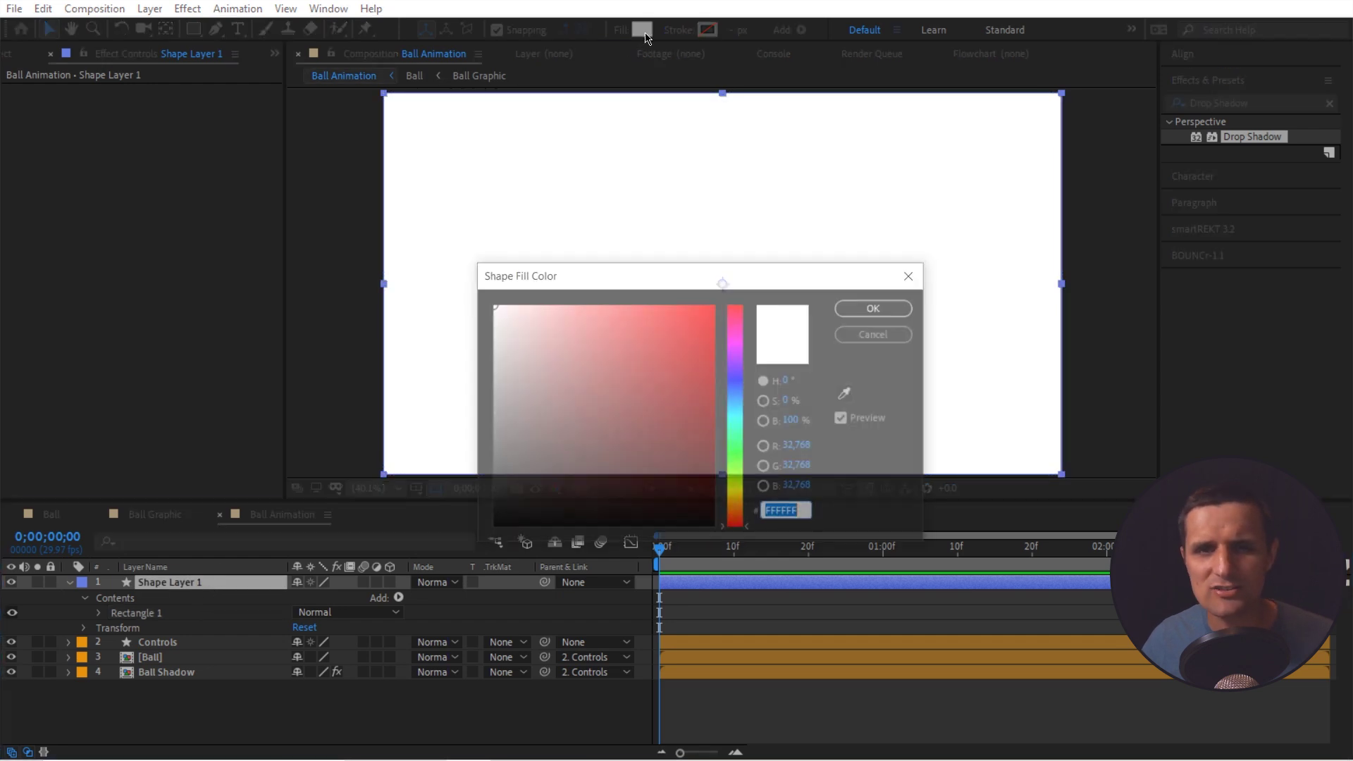
{"action": "left_click", "coordinate": [488, 315]}
{"action": "left_click_drag", "start_coordinate": [488, 315], "coordinate": [480, 318]}
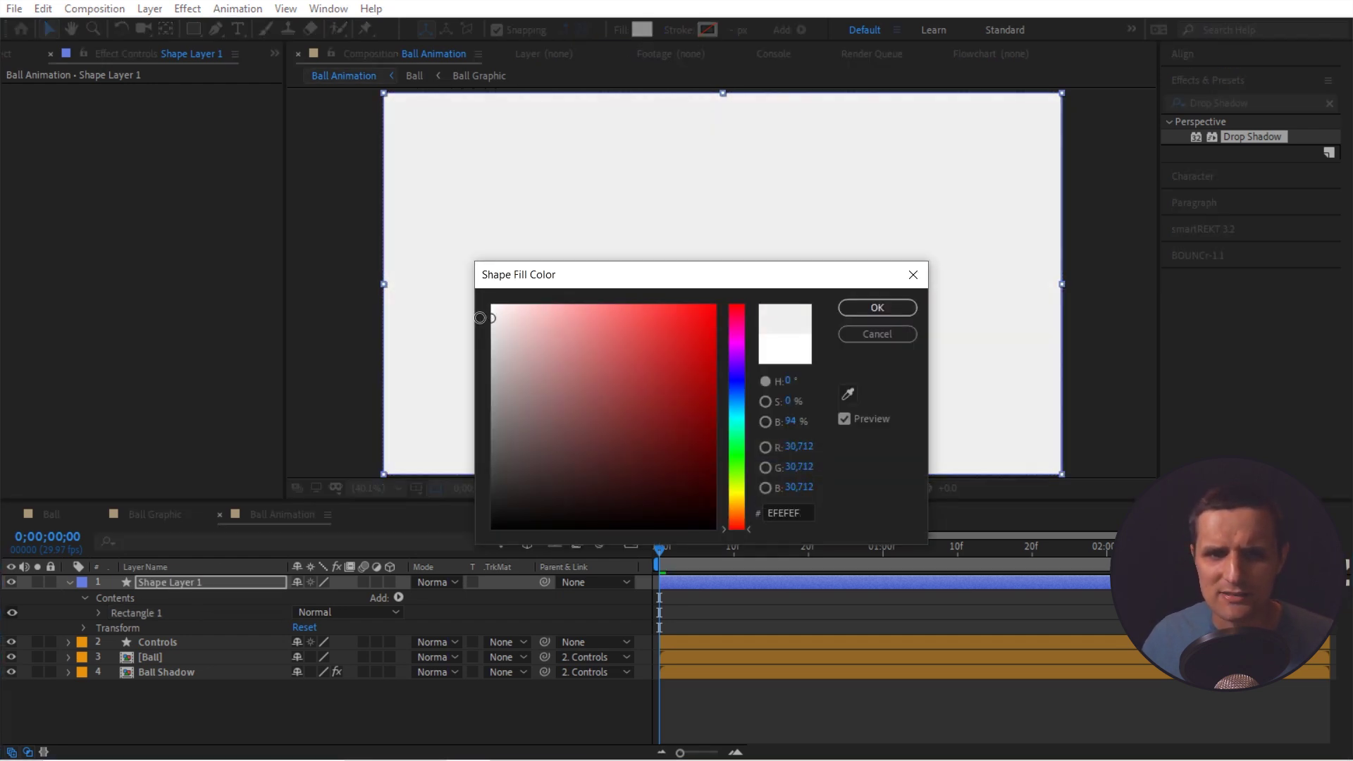
{"action": "left_click", "coordinate": [810, 423]}
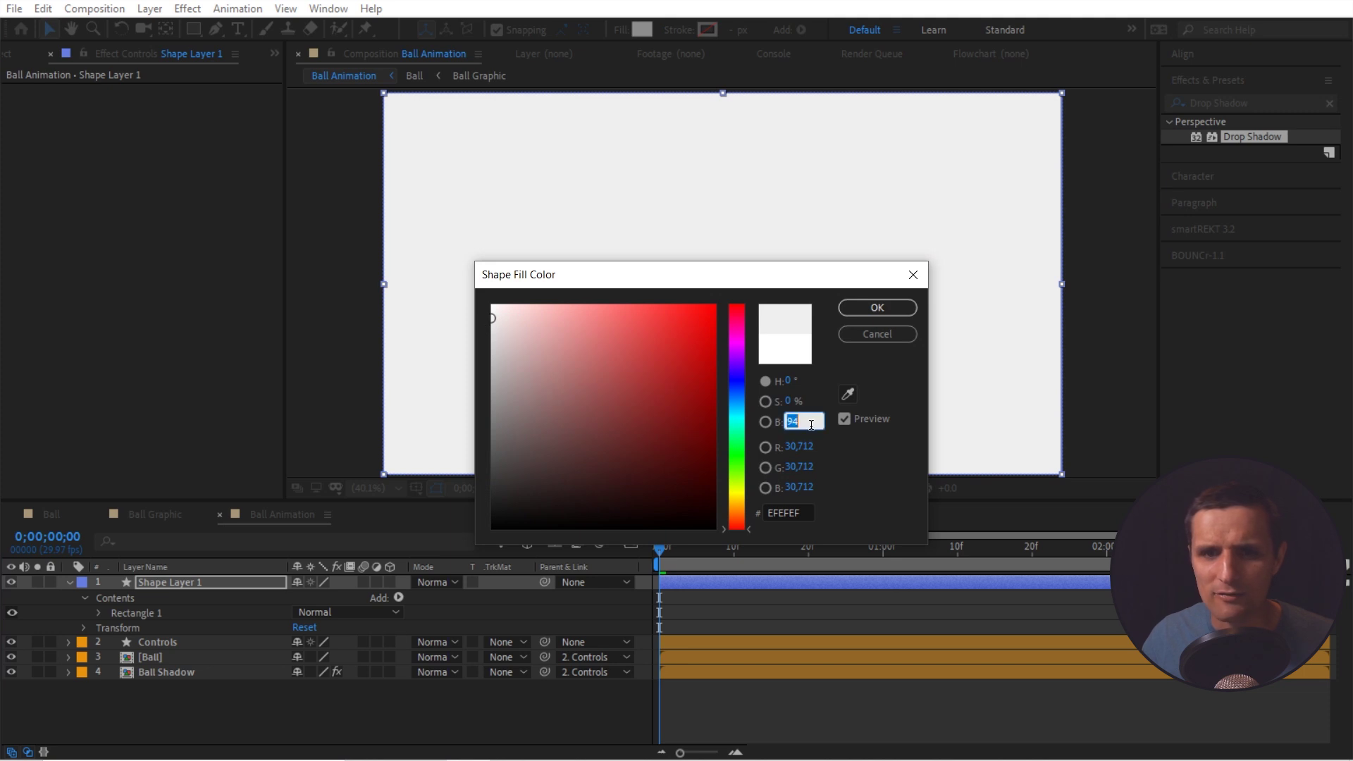
{"action": "type", "text": "95"}
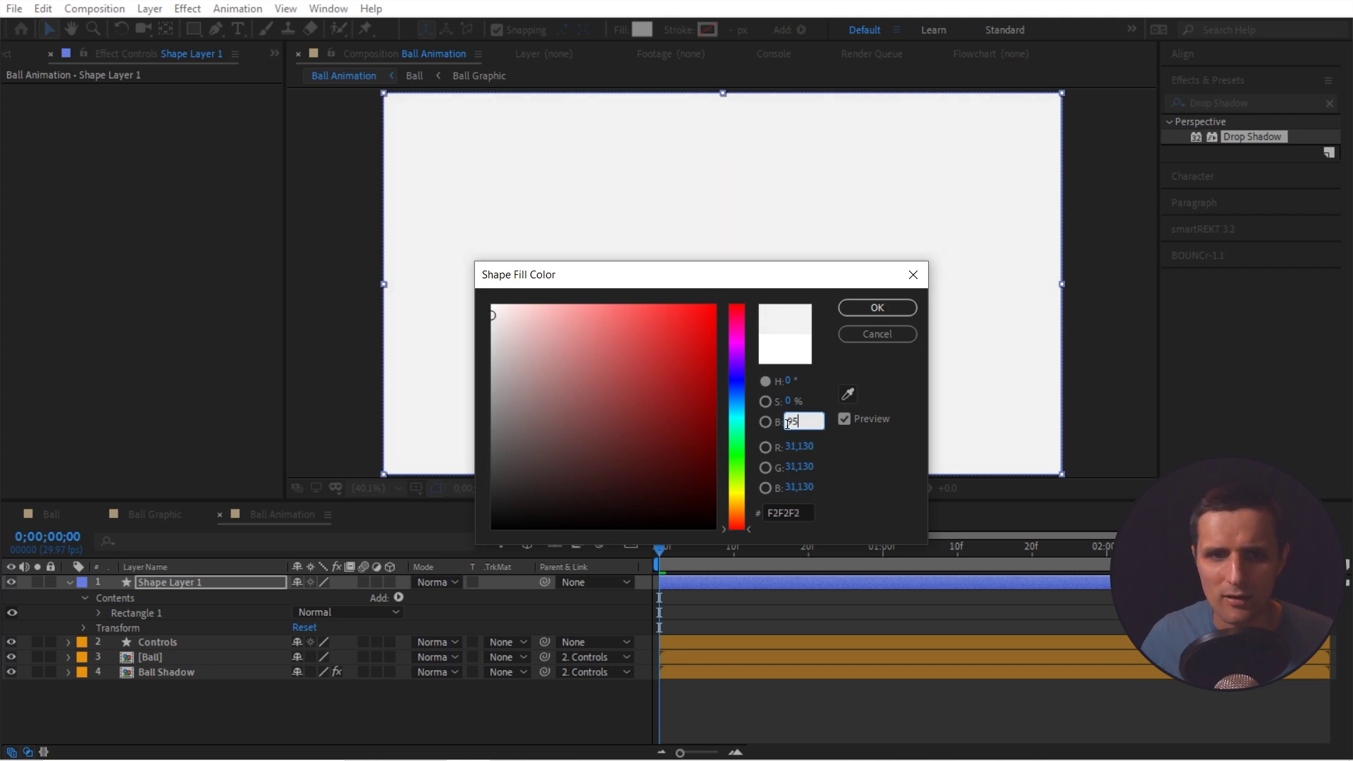
{"action": "left_click", "coordinate": [877, 308]}
Rename the new shape layer BG Color, place it below all other layers and collapse its properties
{"action": "key", "text": "Return"}
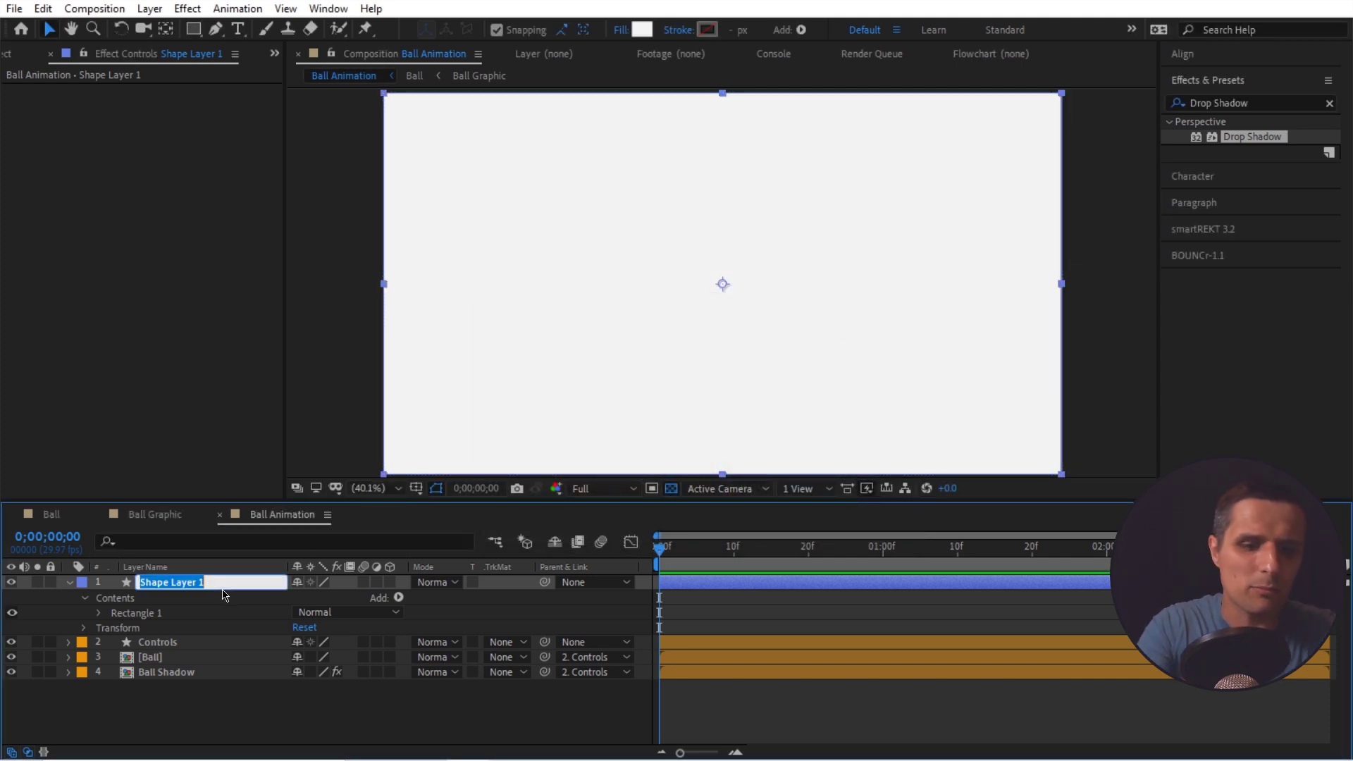
{"action": "type", "text": "BG Color"}
{"action": "key", "text": "Return"}
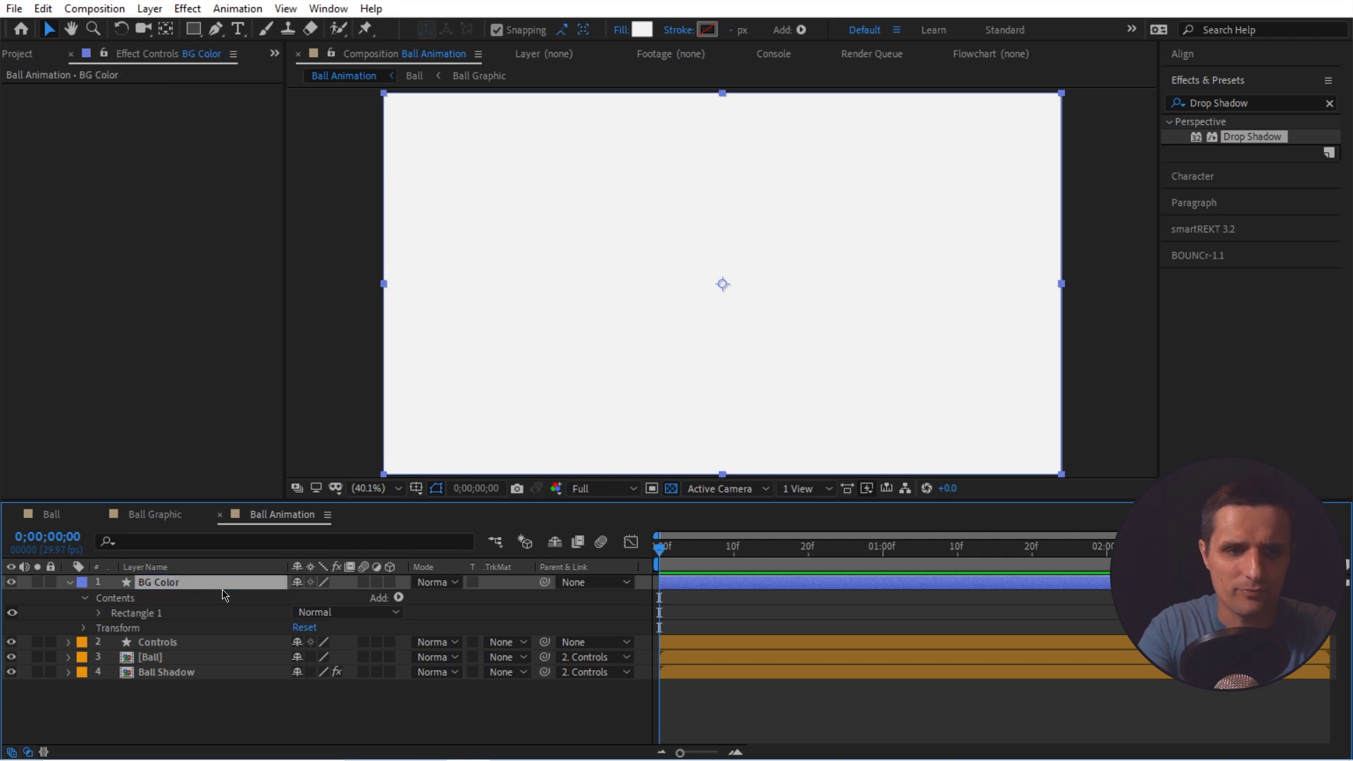
{"action": "left_click_drag", "start_coordinate": [206, 589], "coordinate": [216, 694]}
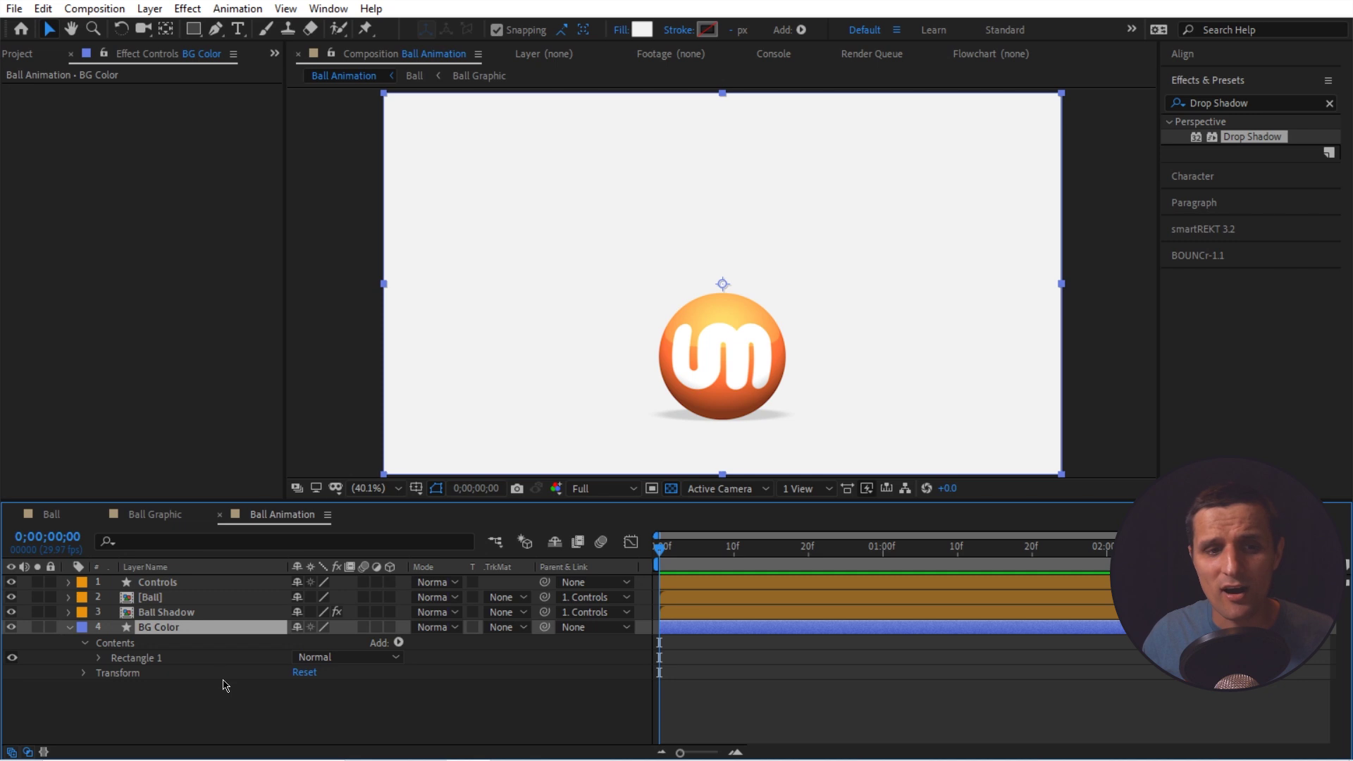
{"action": "left_click", "coordinate": [68, 627]}
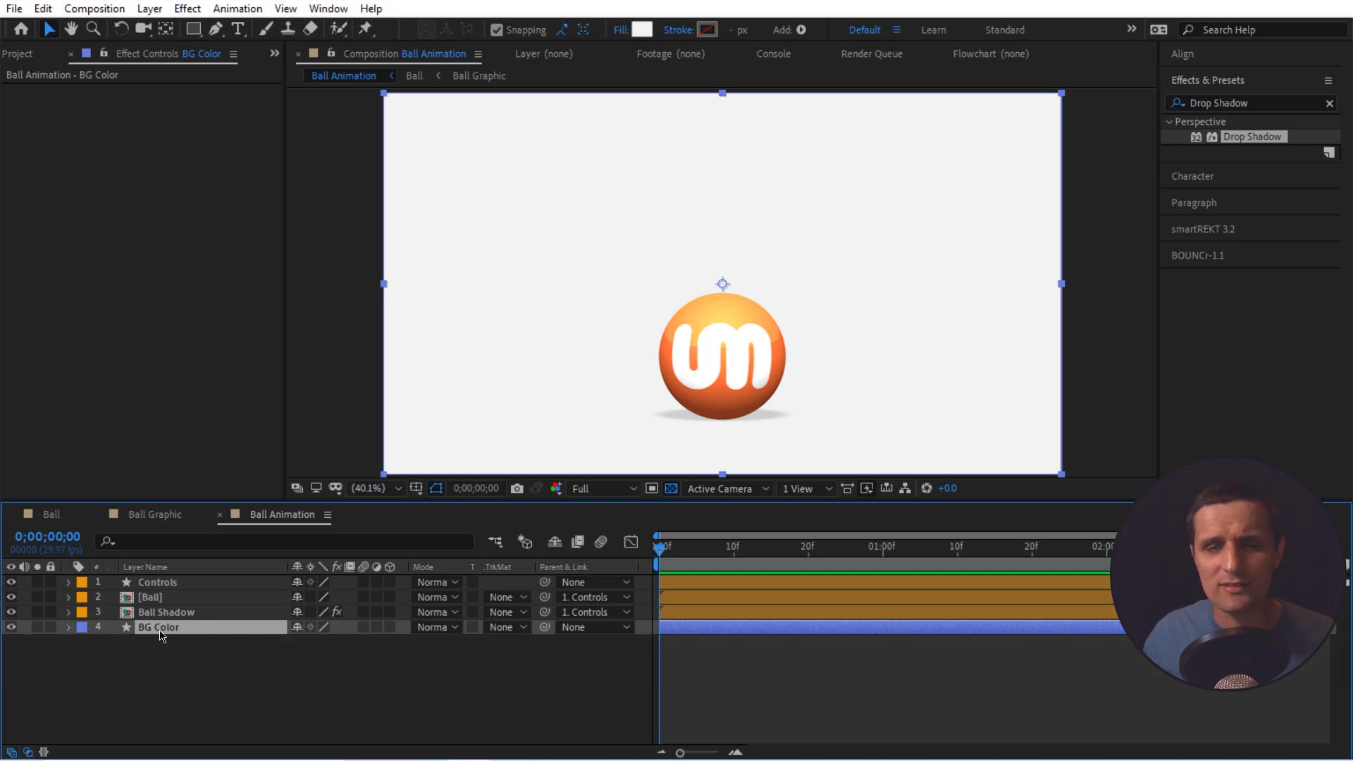
Find the CC Vignette effect and apply it to the BG Color layer
{"action": "left_click", "coordinate": [1329, 103]}
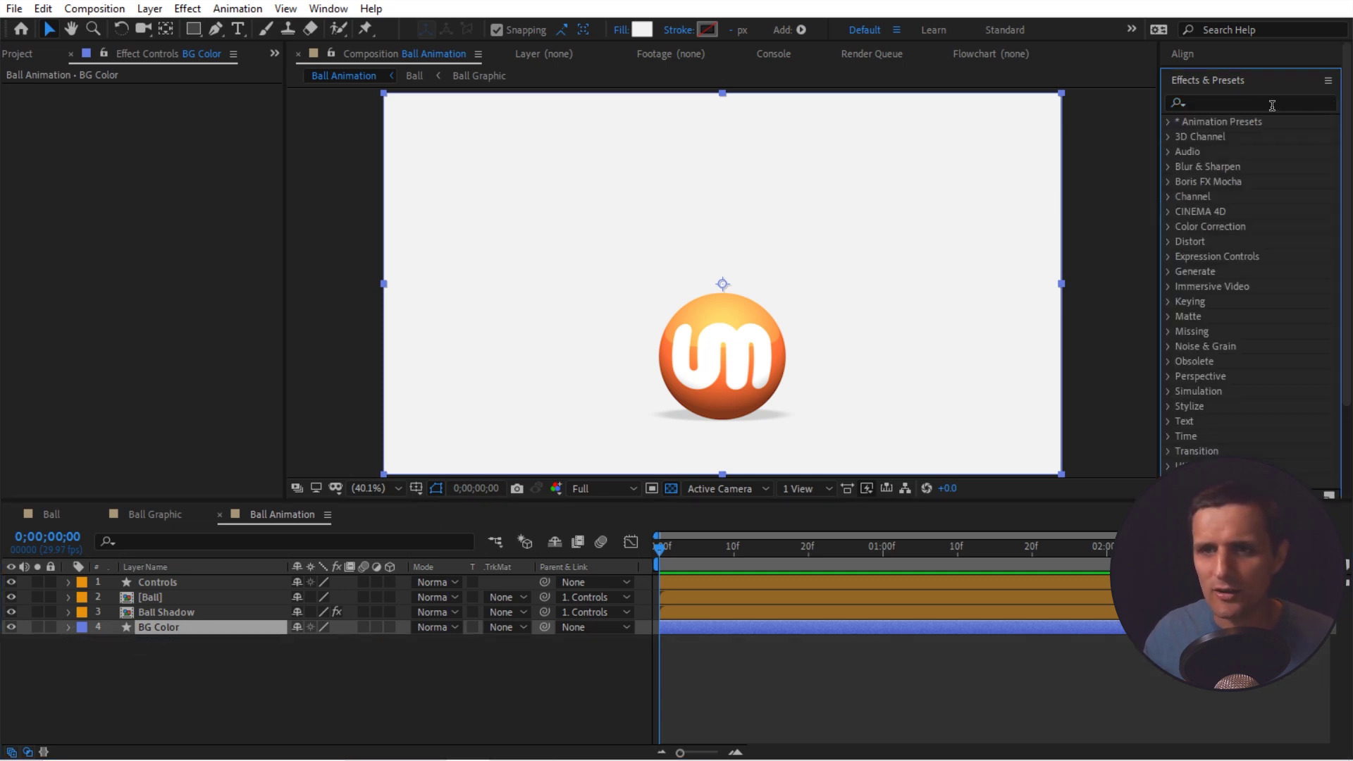
{"action": "left_click", "coordinate": [1273, 105]}
{"action": "type", "text": "vigne"}
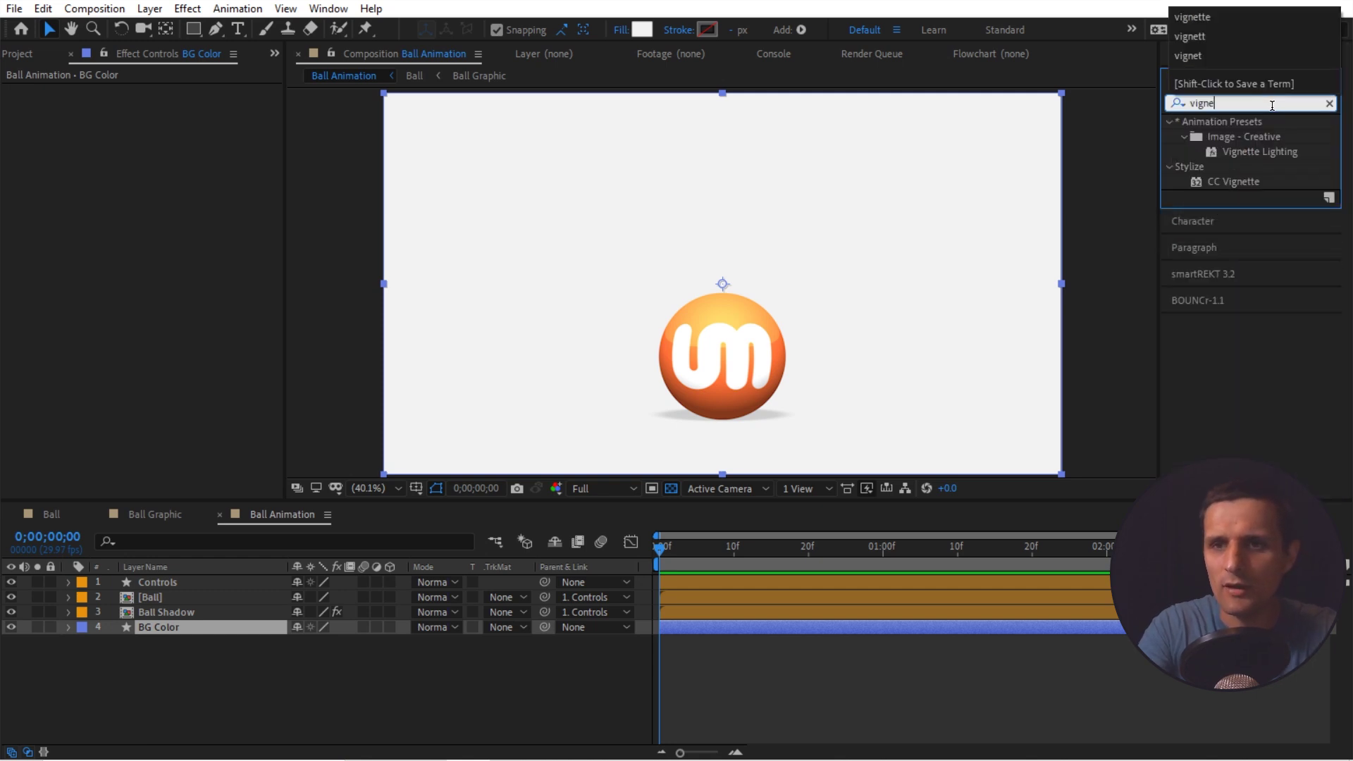
{"action": "left_click", "coordinate": [1245, 181]}
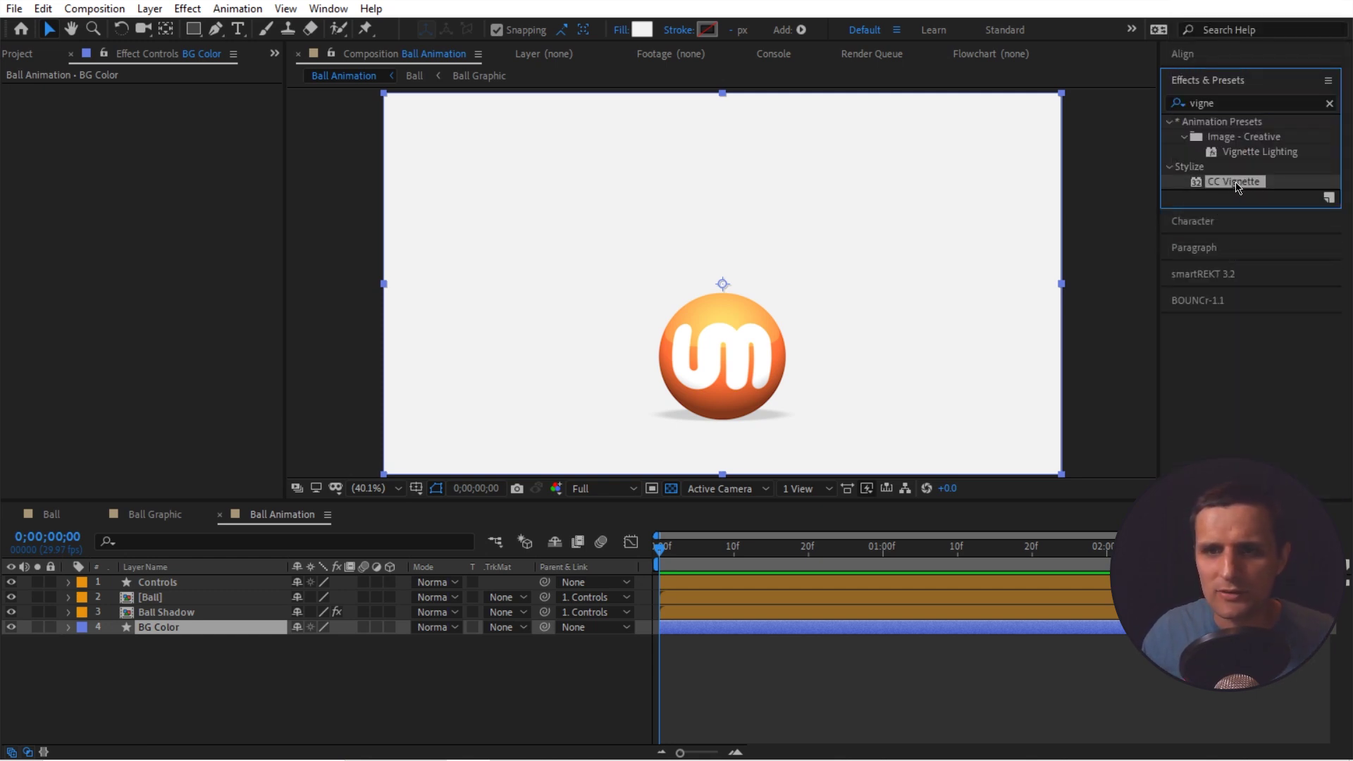
{"action": "left_click_drag", "start_coordinate": [1239, 185], "coordinate": [203, 629]}
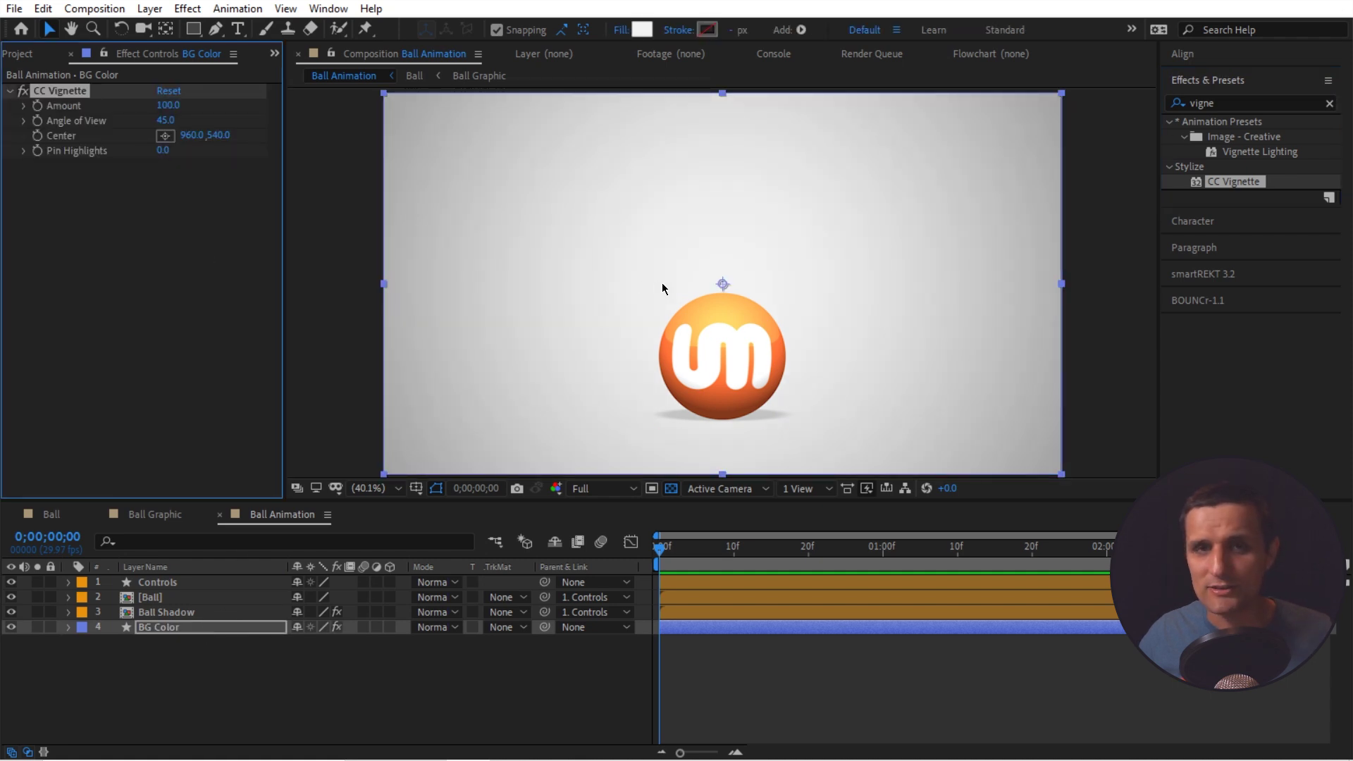
Set the CC Vignette Amount to 75 and compare the background with the effect off and on
{"action": "left_click_drag", "start_coordinate": [169, 105], "coordinate": [182, 132]}
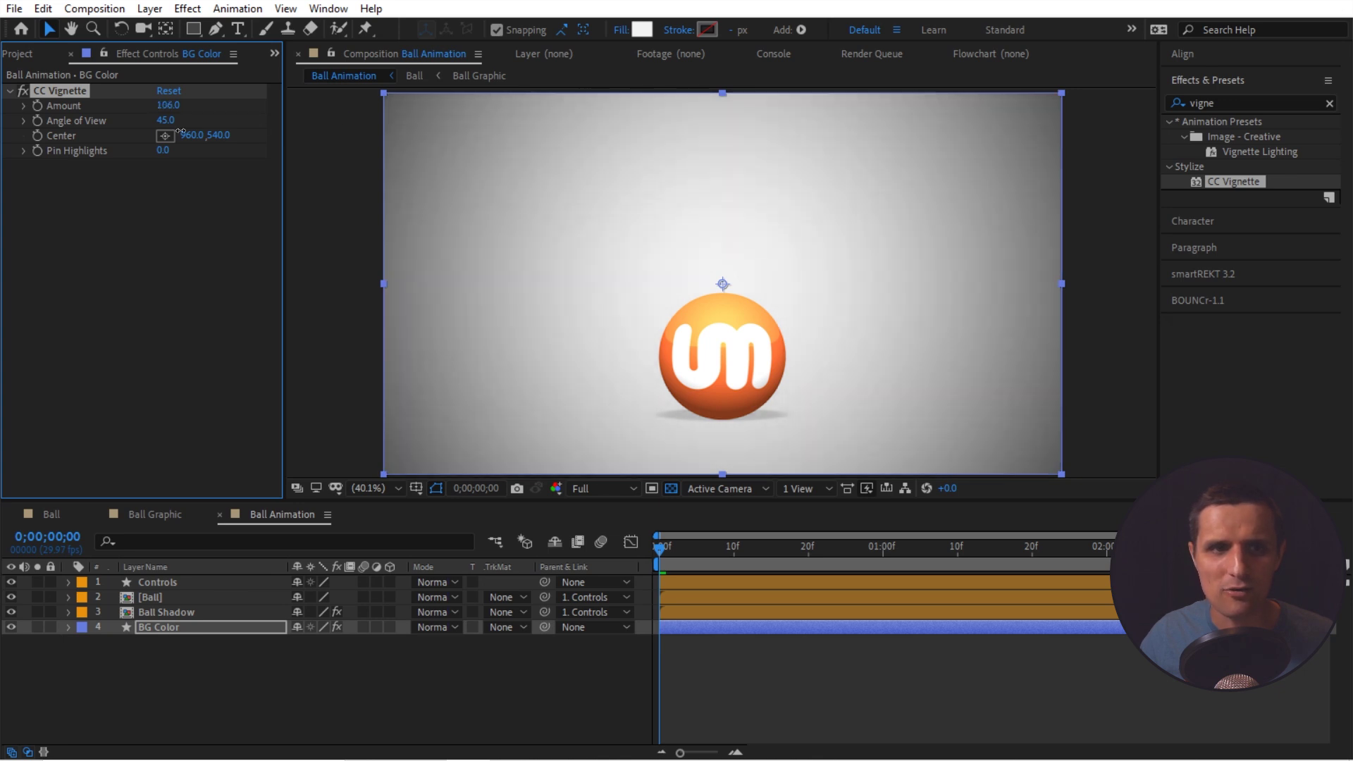
{"action": "left_click", "coordinate": [168, 106]}
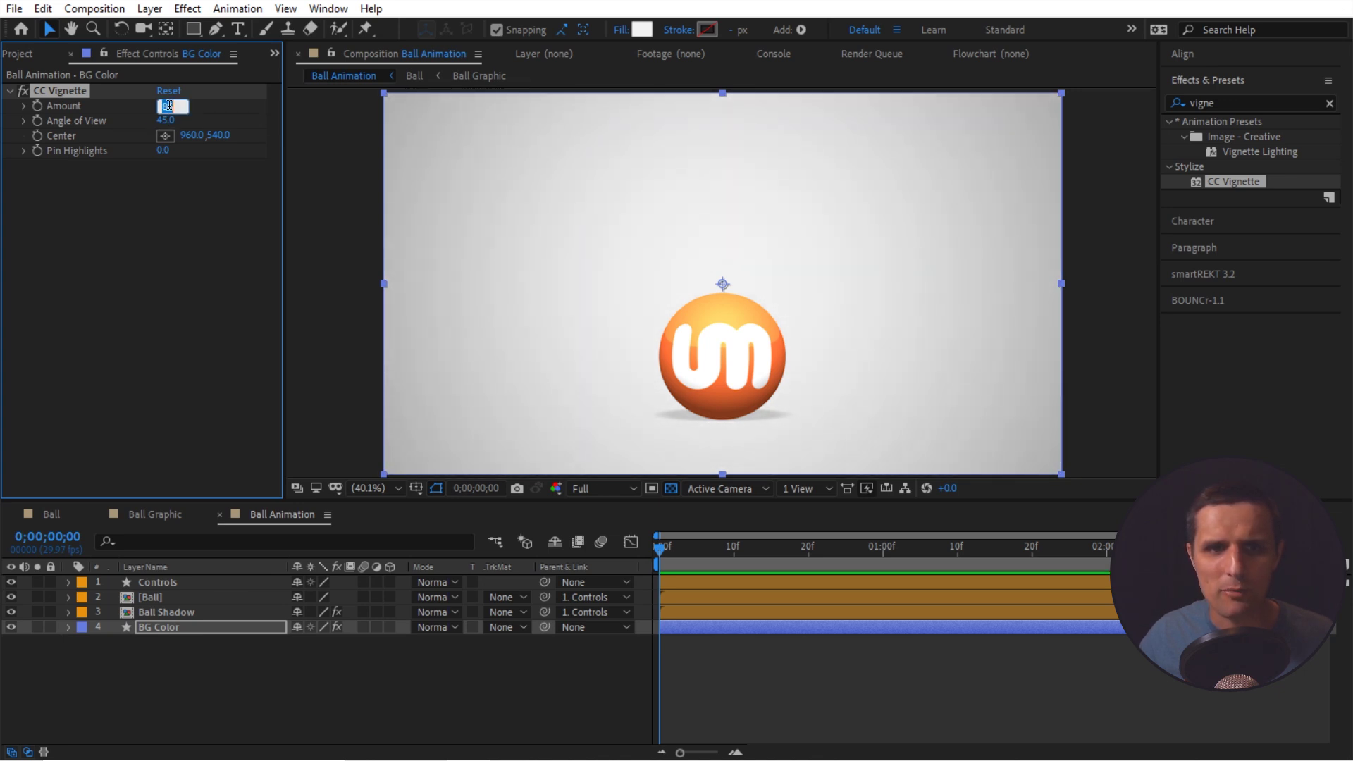
{"action": "type", "text": "75"}
{"action": "key", "text": "Return"}
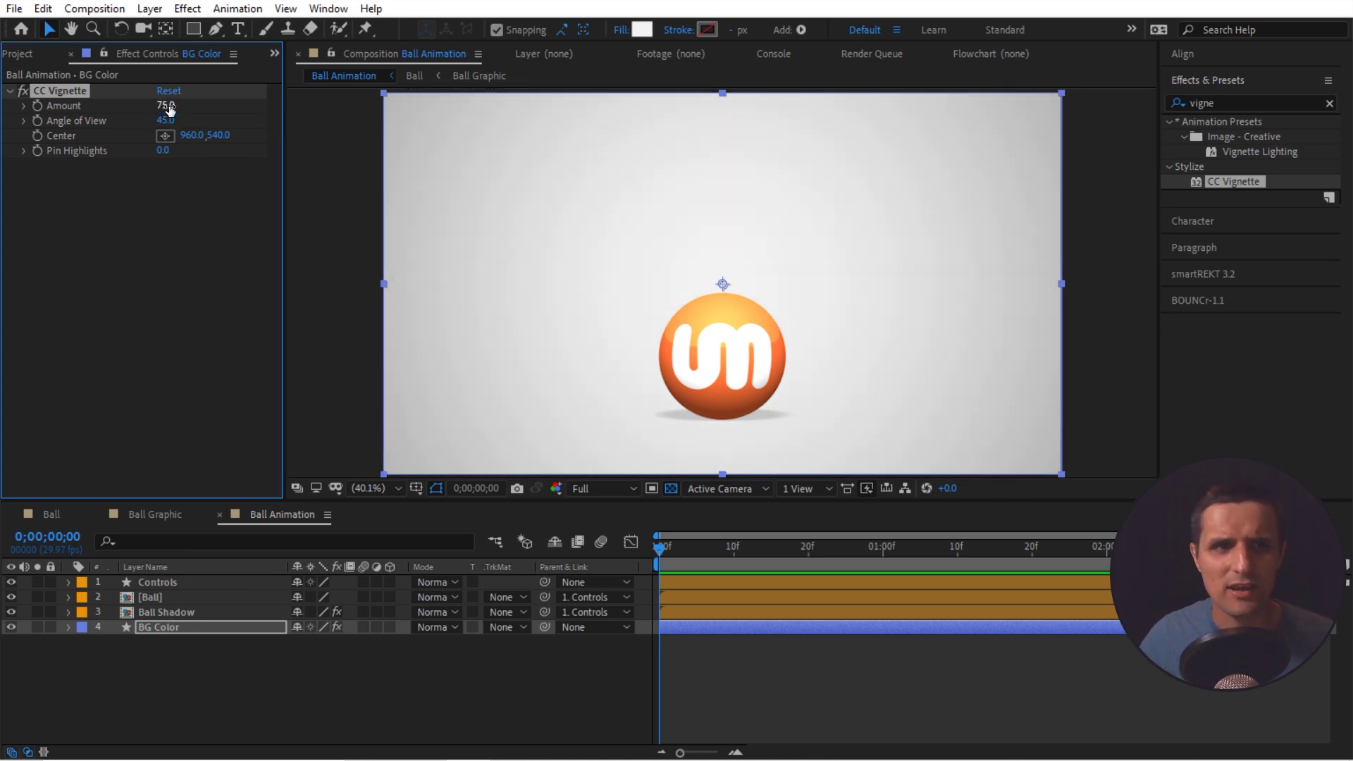
{"action": "left_click", "coordinate": [21, 92]}
{"action": "left_click", "coordinate": [22, 92]}
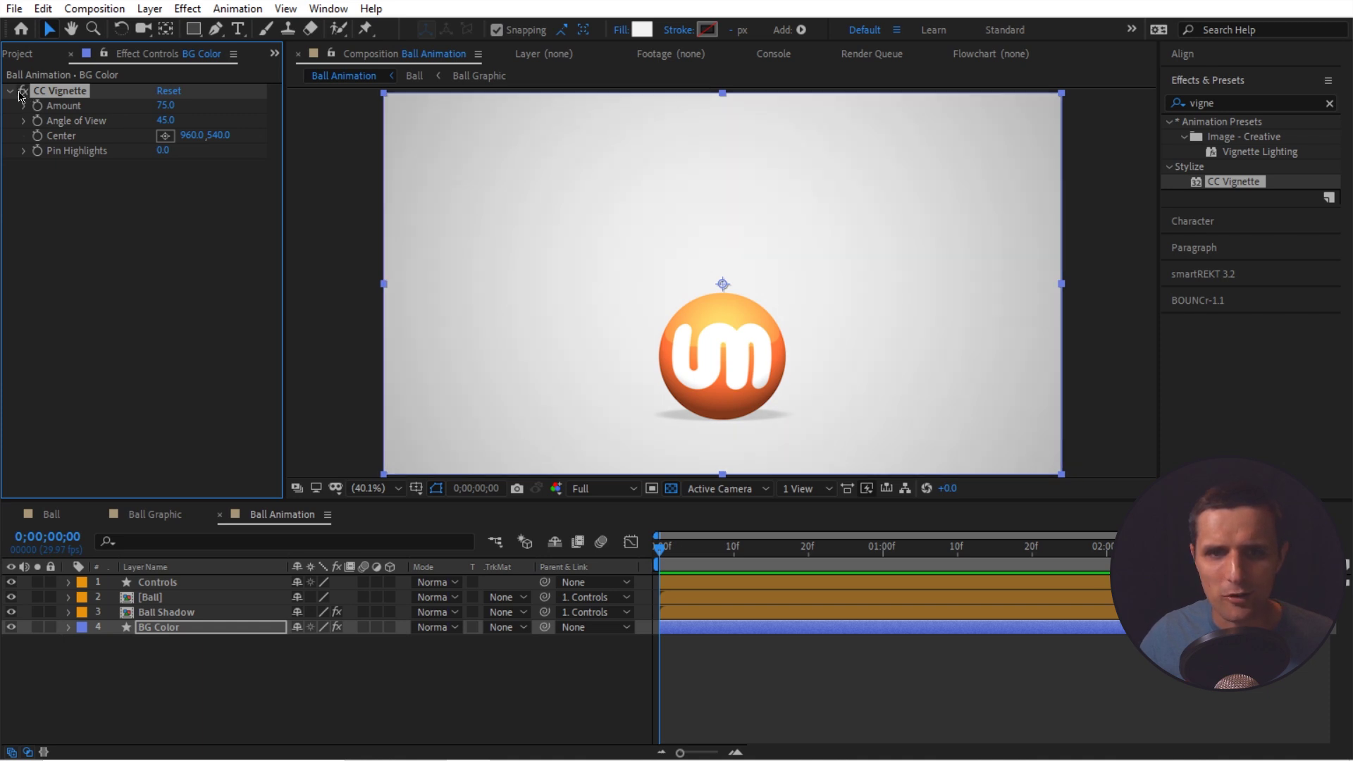
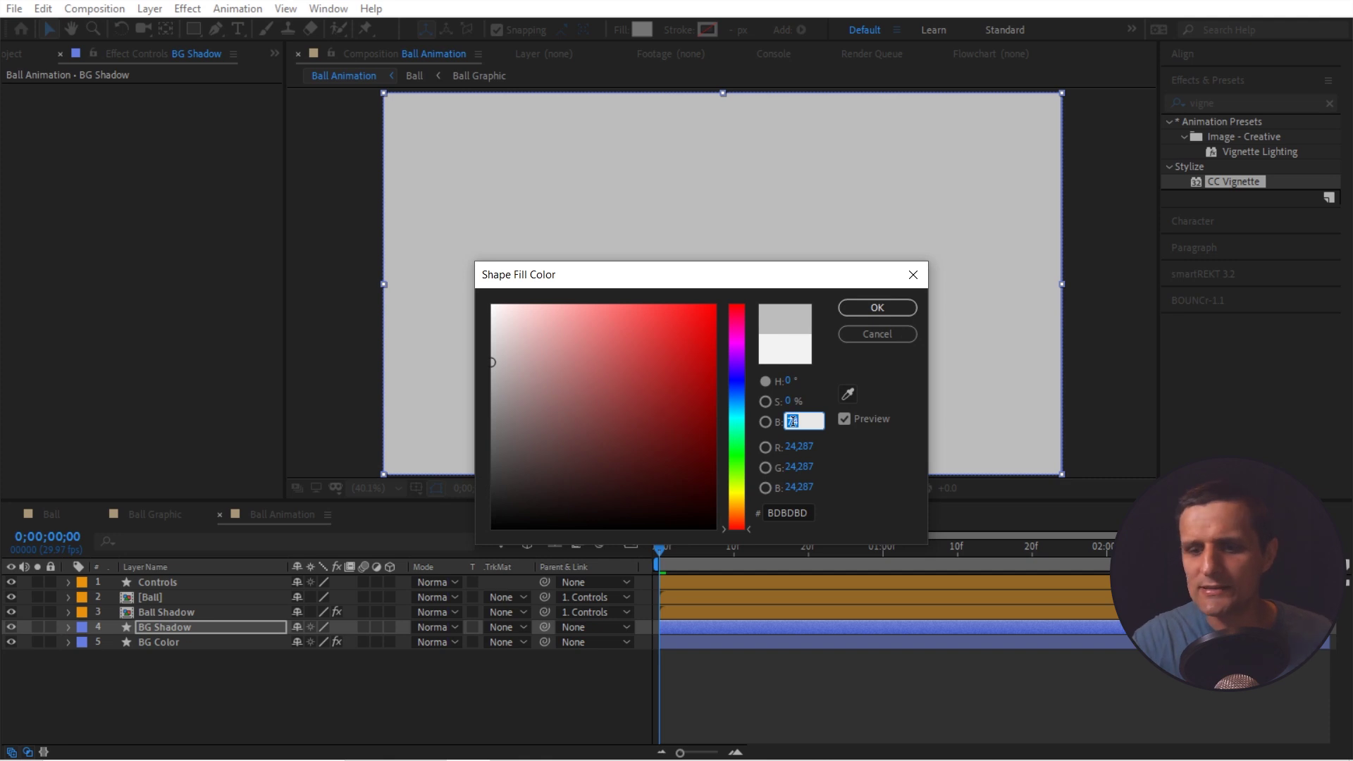
Apply the grey BDBDBD fill to the BG Shadow layer and compare the scene with that layer hidden and shown
{"action": "key", "text": "Return"}
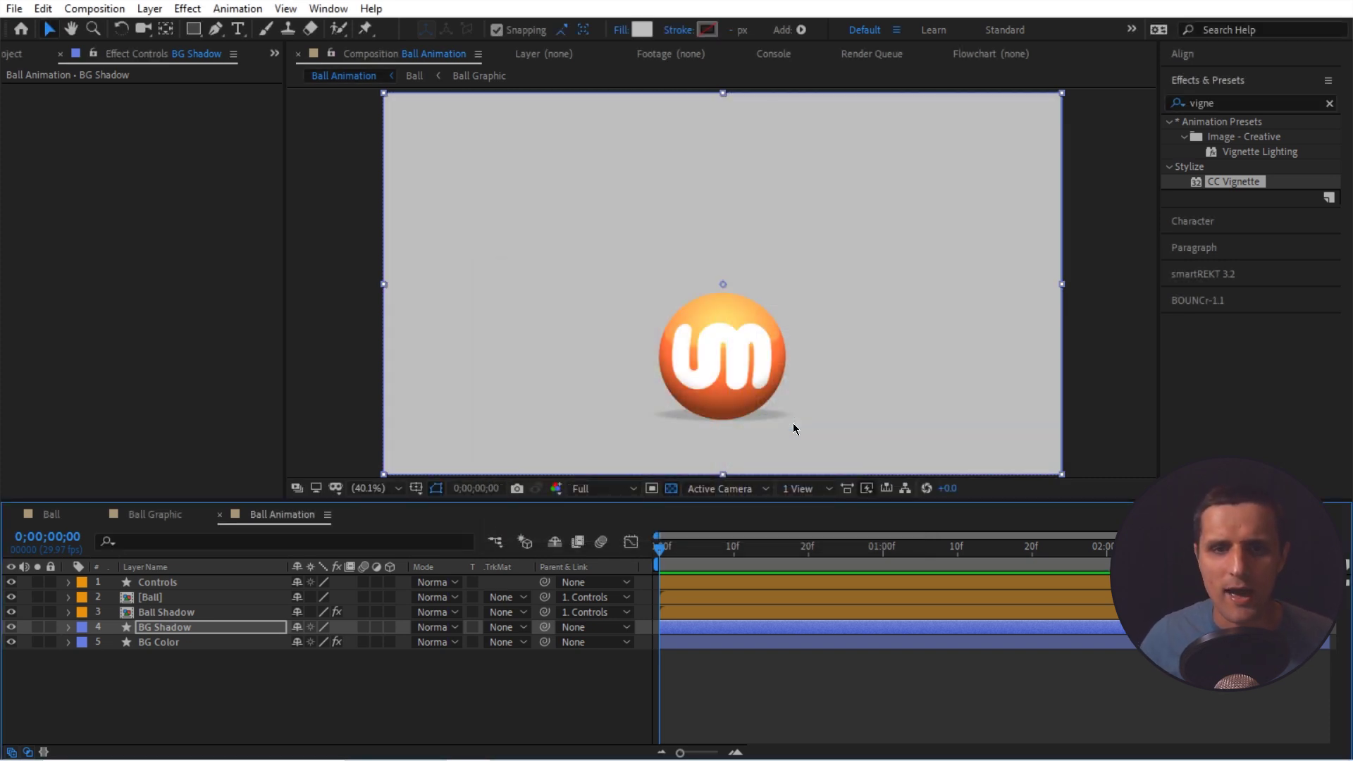
{"action": "left_click", "coordinate": [181, 628]}
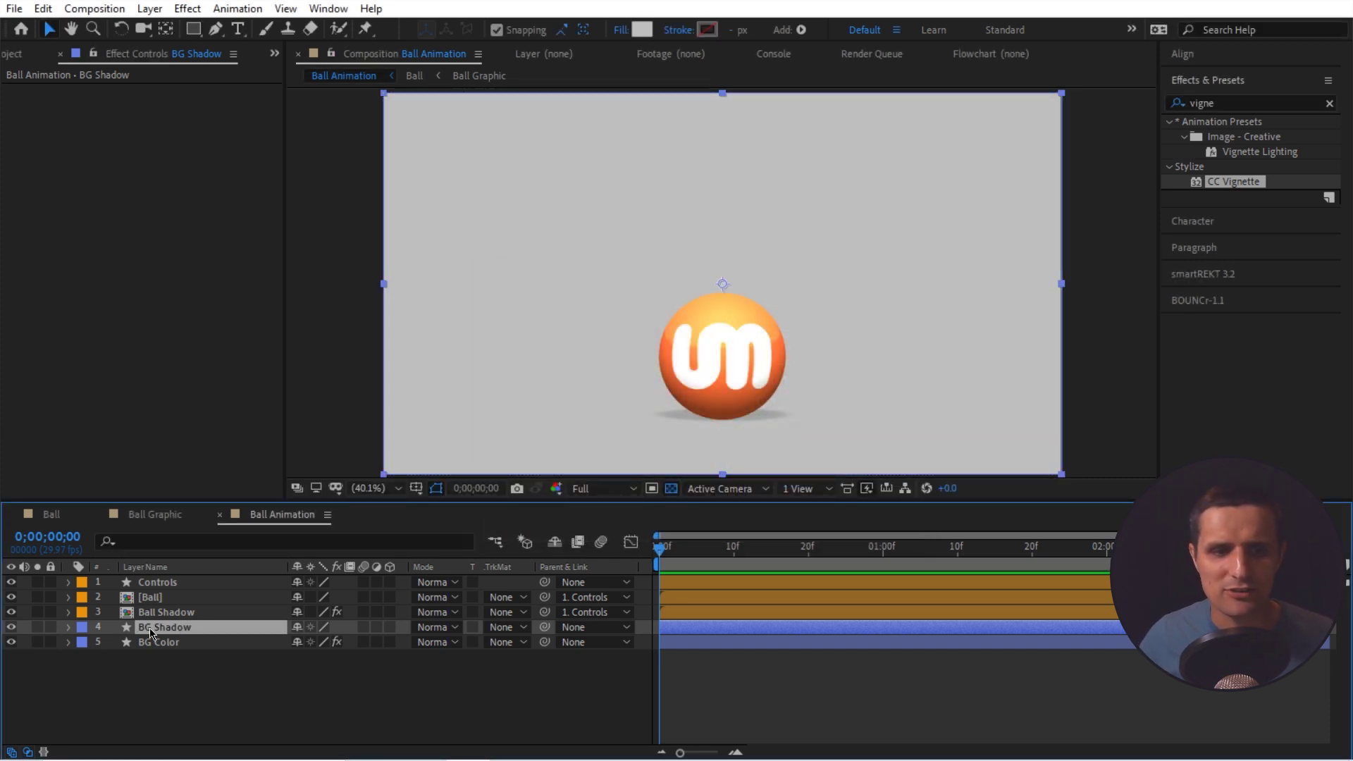
{"action": "left_click", "coordinate": [12, 627]}
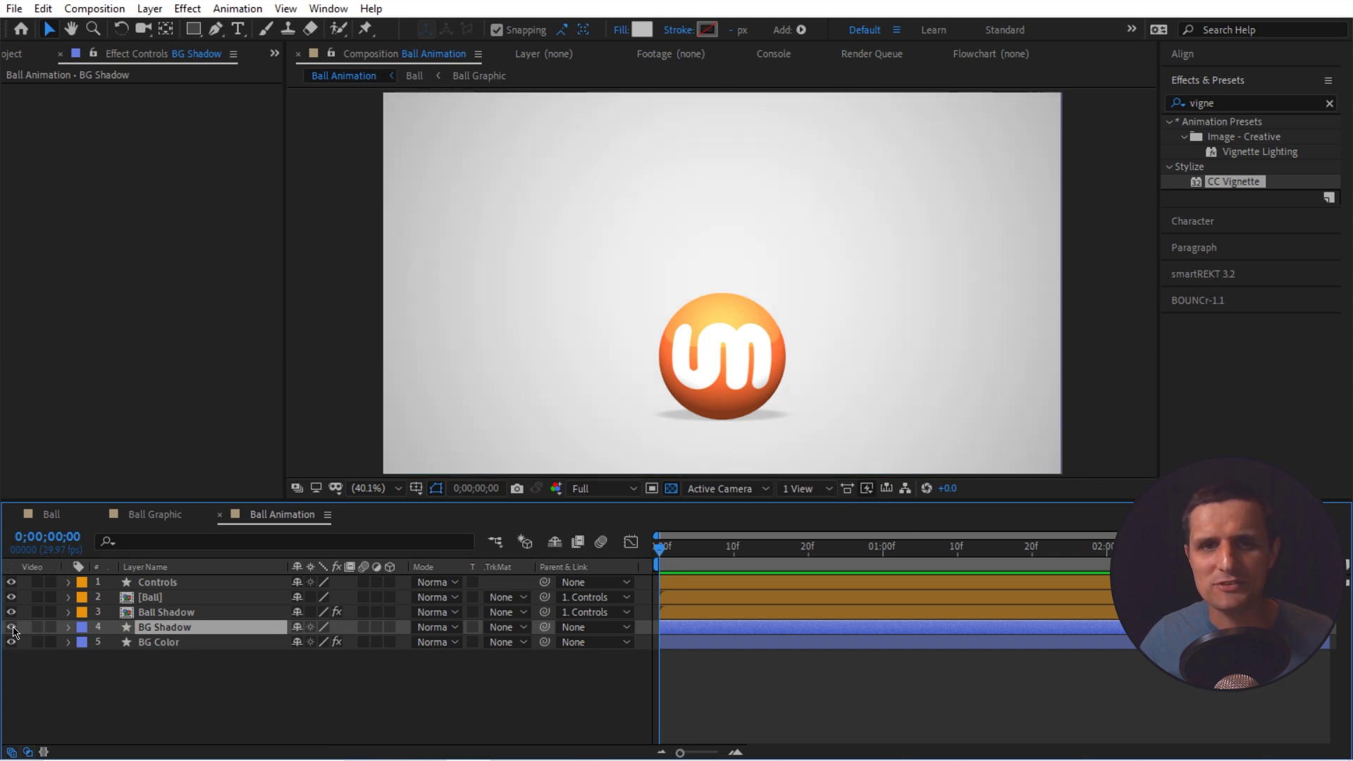
{"action": "left_click", "coordinate": [12, 628]}
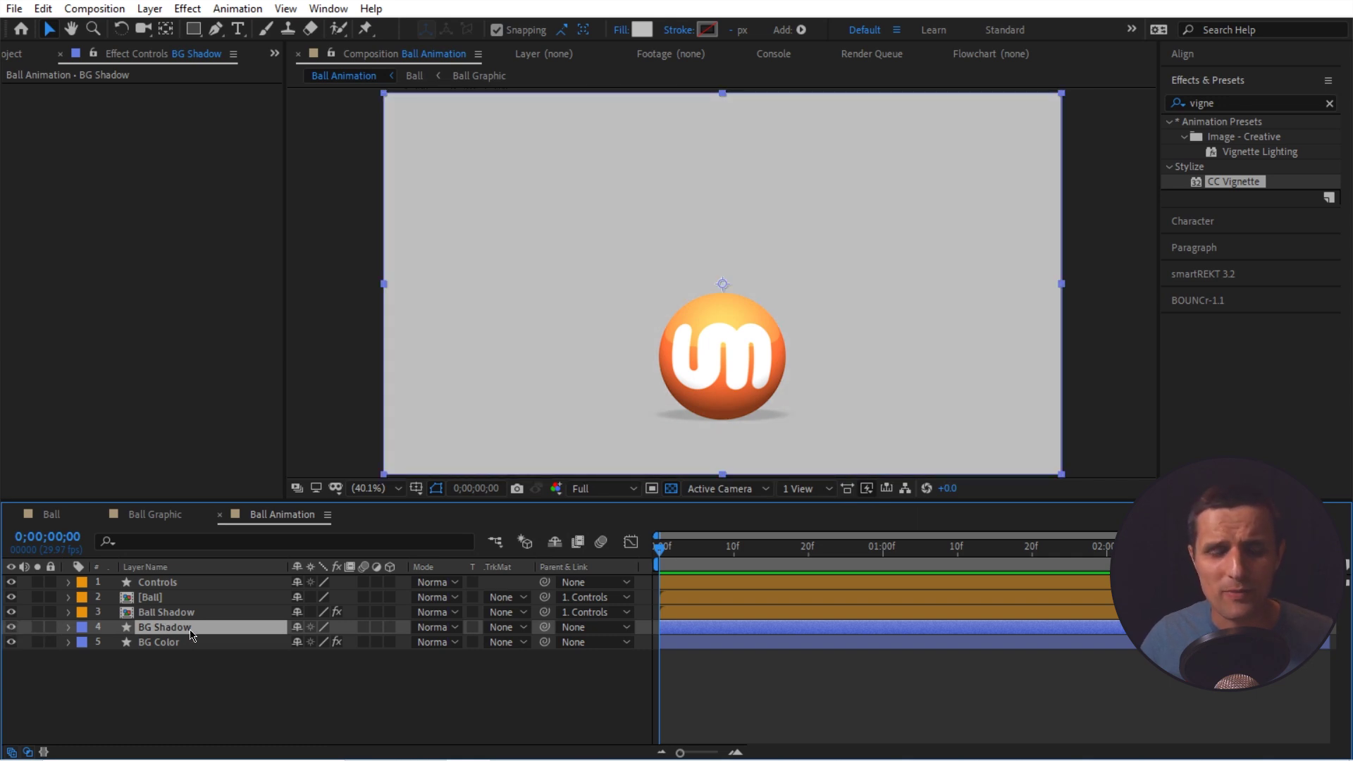
Draw a rectangular mask on the BG Shadow layer as a band behind the ball, extending past both sides of the frame
{"action": "left_click", "coordinate": [193, 29]}
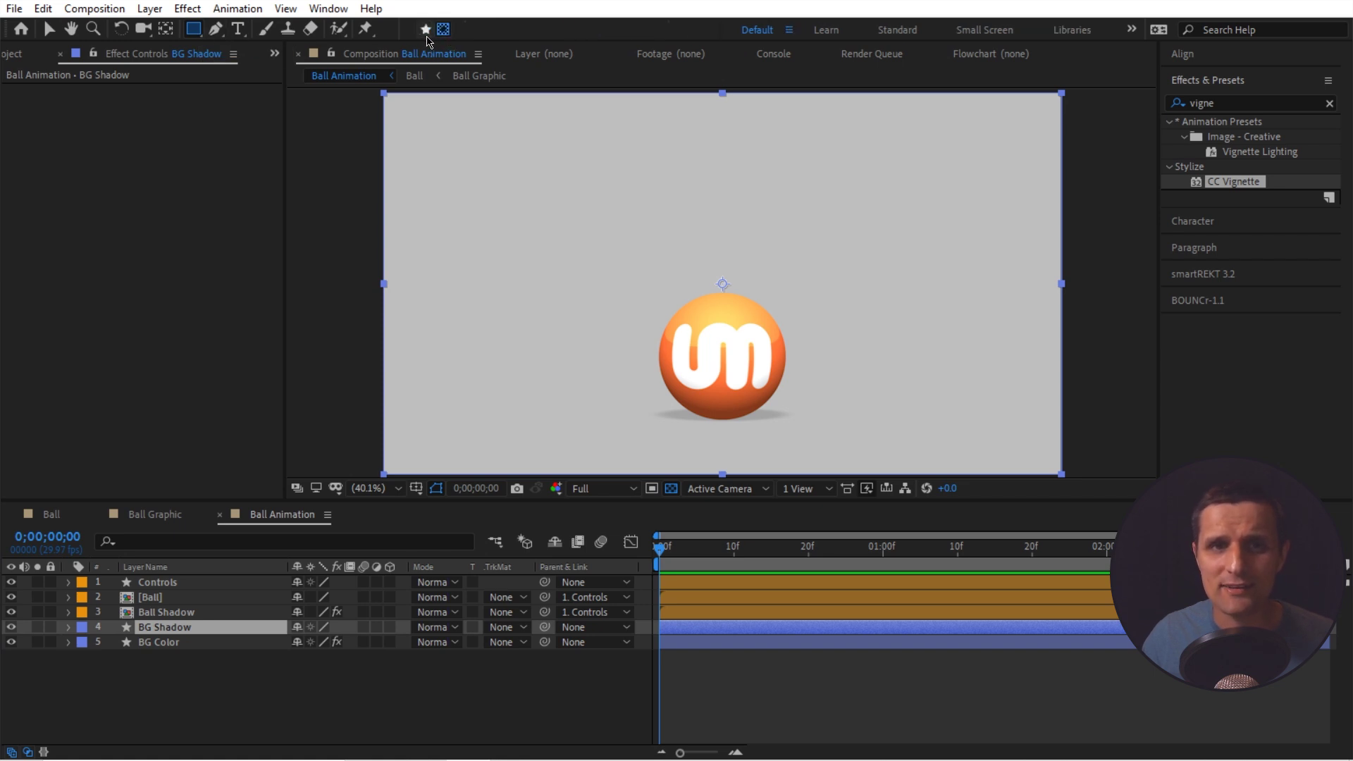
{"action": "left_click", "coordinate": [444, 34]}
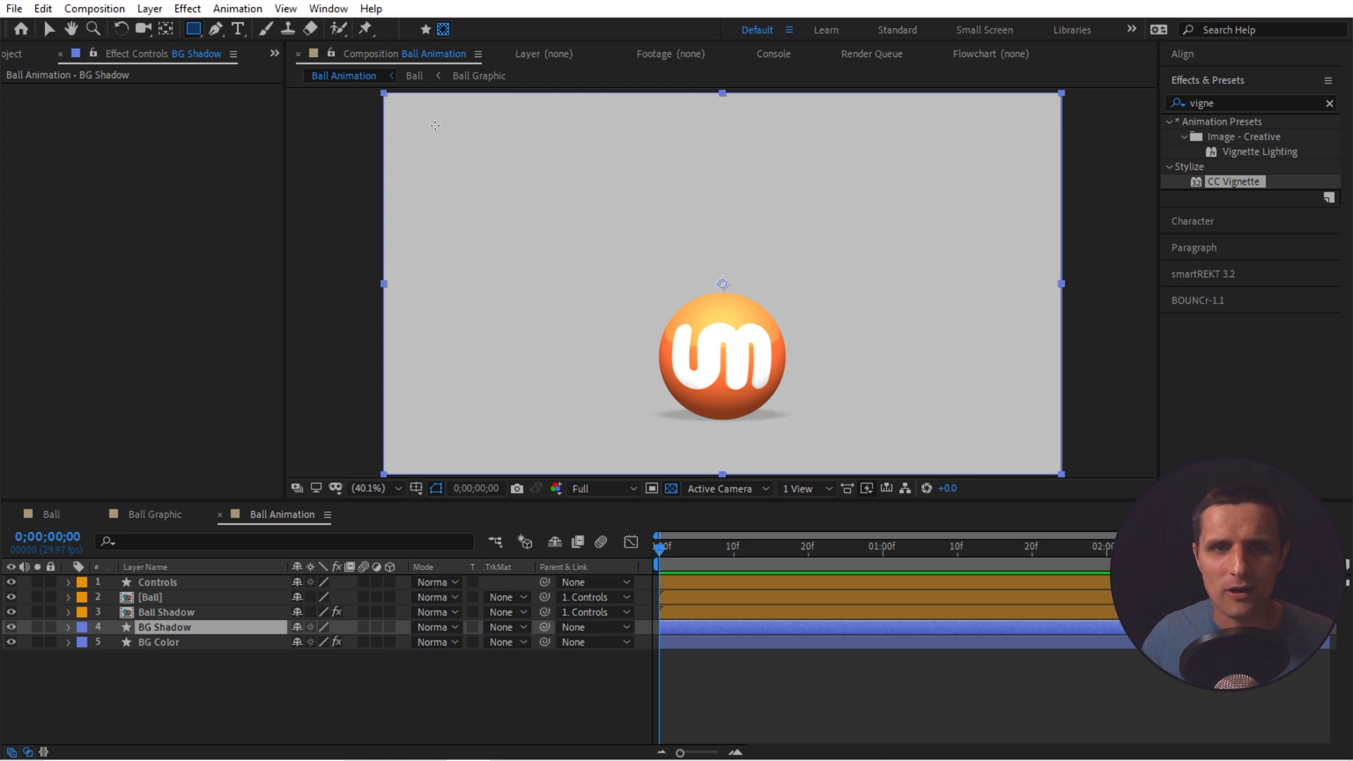
{"action": "left_click", "coordinate": [425, 29]}
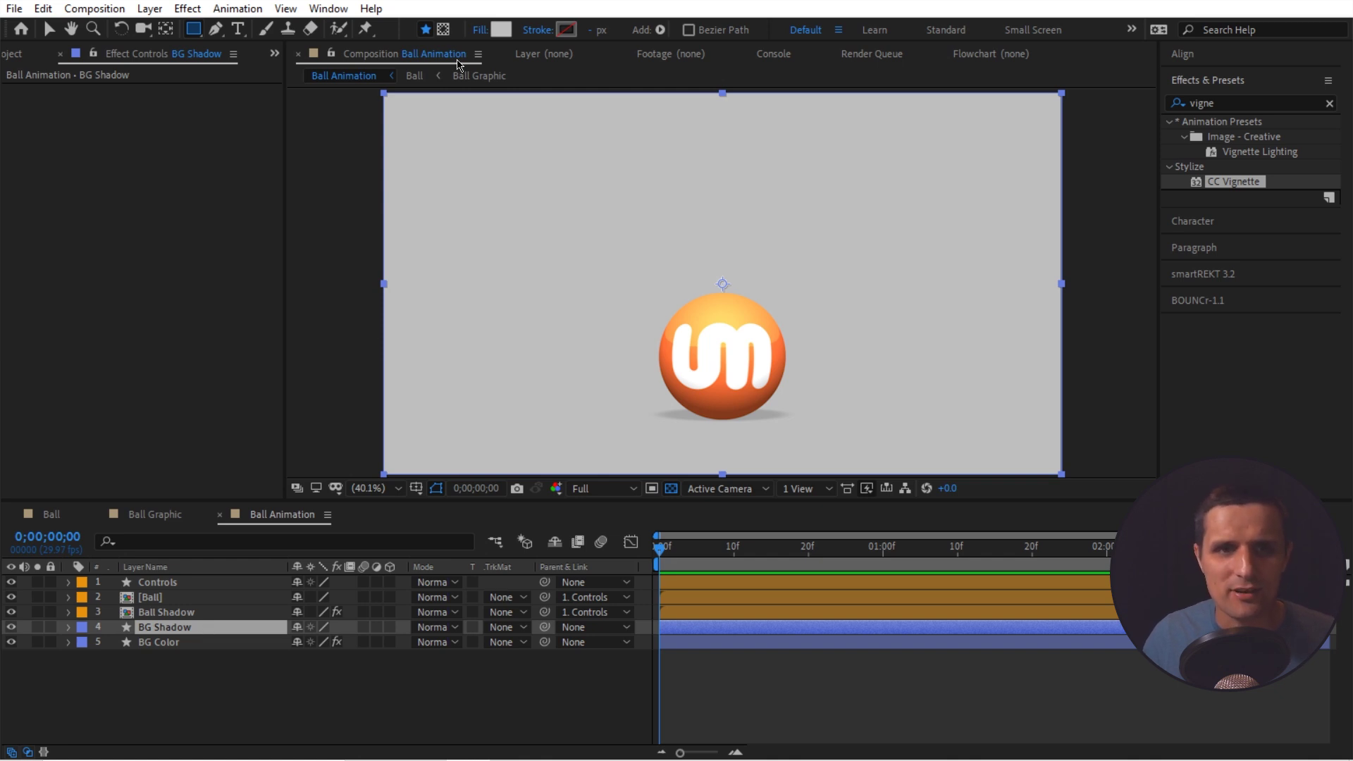
{"action": "left_click", "coordinate": [446, 32]}
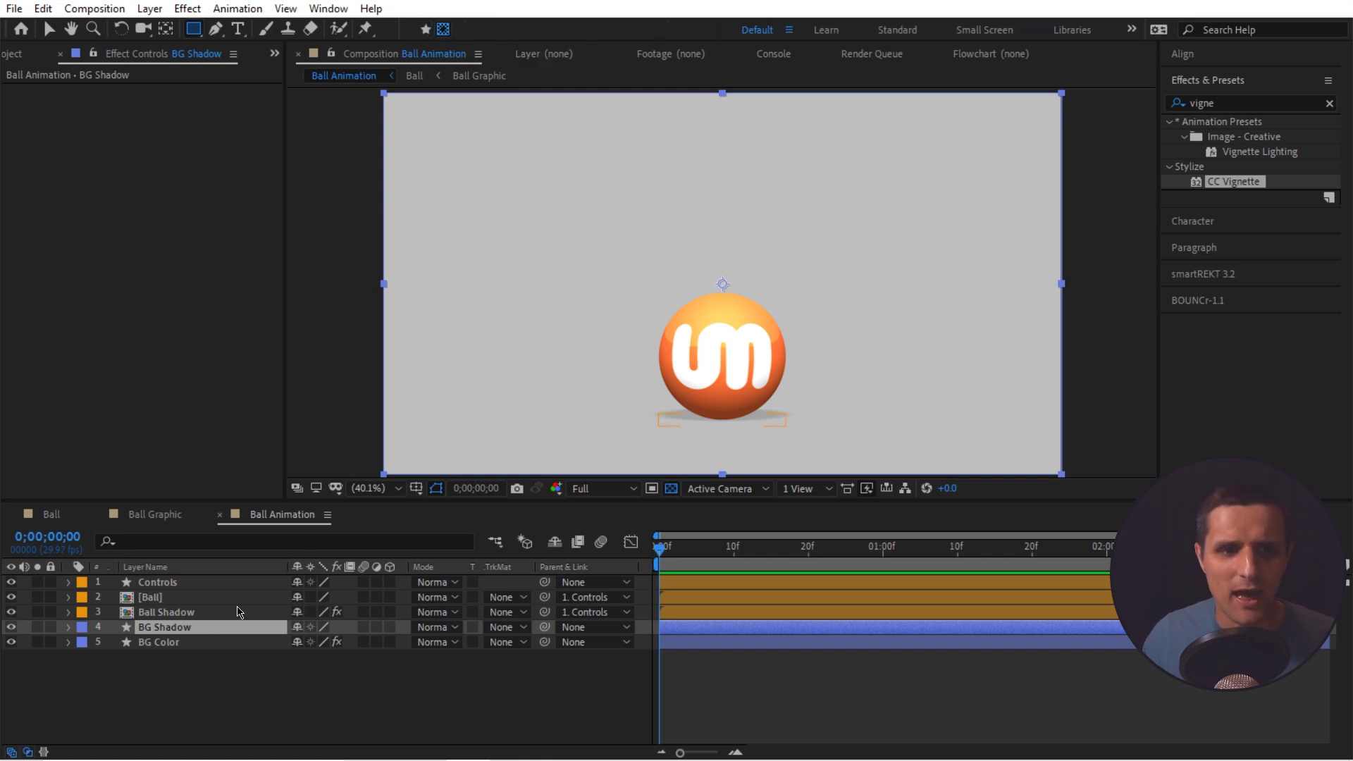
{"action": "left_click", "coordinate": [215, 631]}
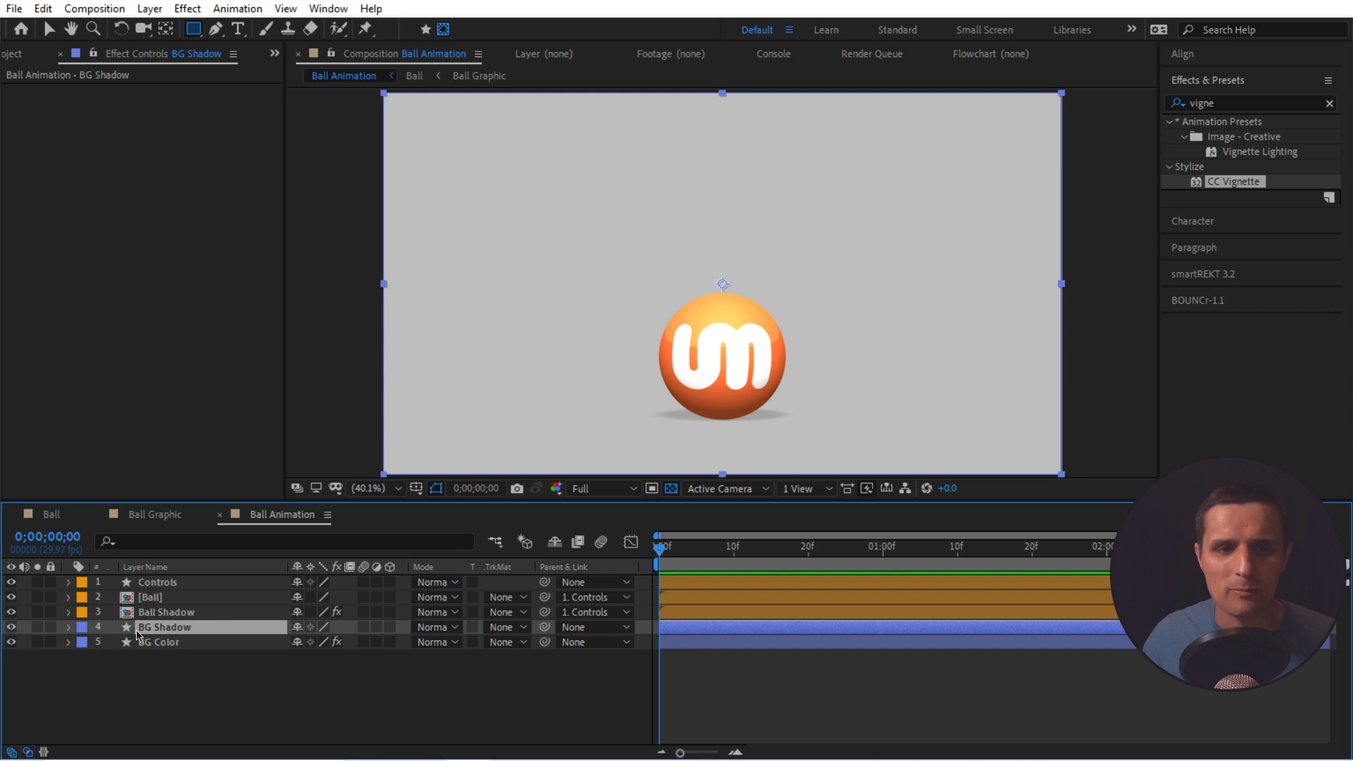
{"action": "mouse_move", "coordinate": [339, 294]}
{"action": "left_mouse_down"}
{"action": "mouse_move", "coordinate": [613, 374]}
{"action": "mouse_move", "coordinate": [1112, 396]}
{"action": "left_mouse_up"}
{"action": "key", "text": "v"}
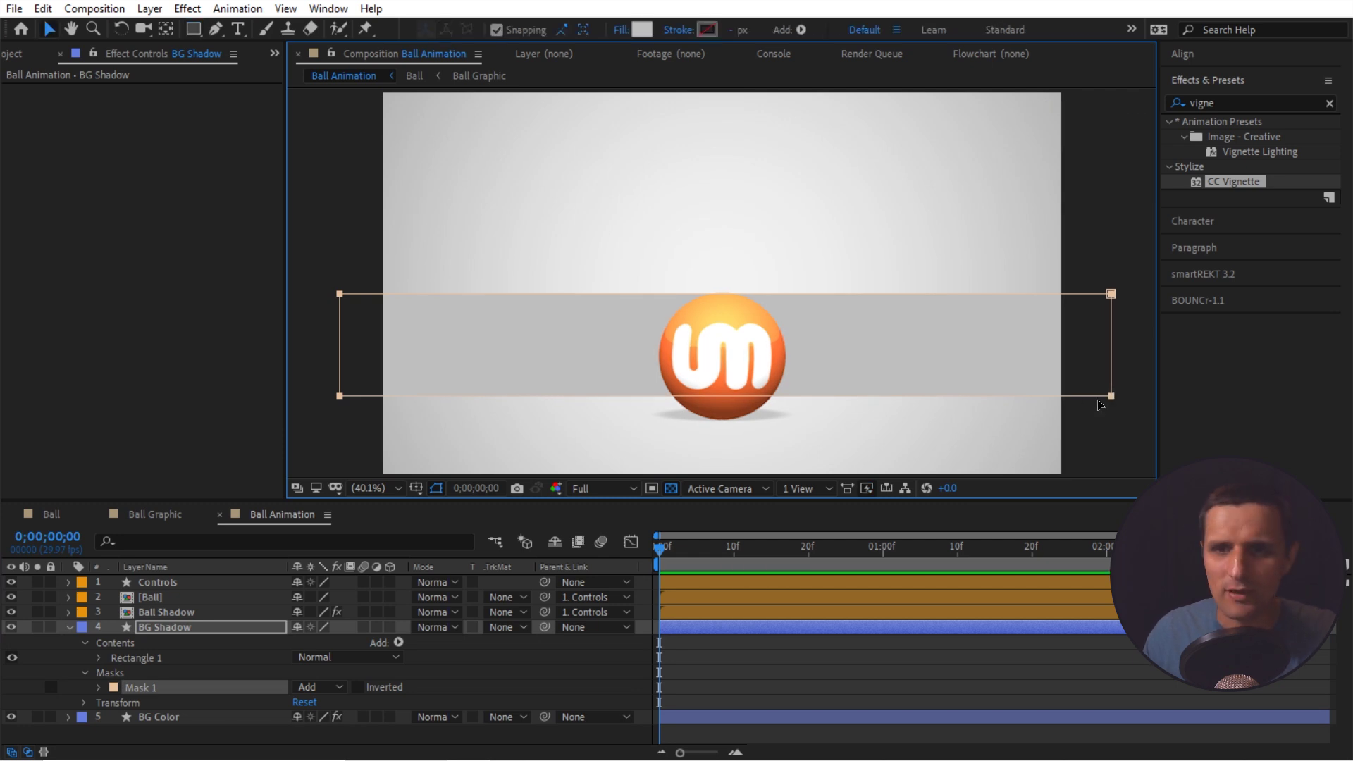
Change the BG Shadow mask's outline colour to blue and shift the mask slightly downward
{"action": "left_click", "coordinate": [115, 688]}
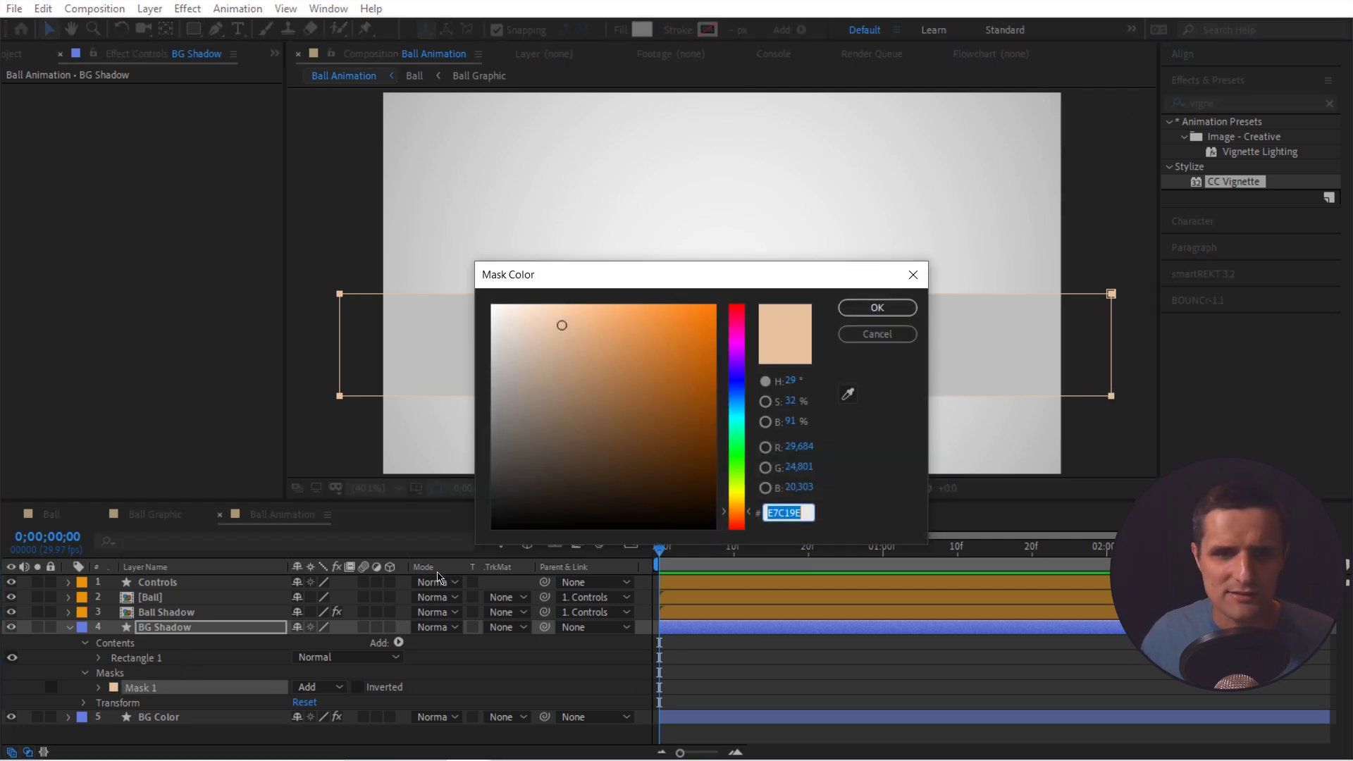
{"action": "left_click_drag", "start_coordinate": [747, 421], "coordinate": [737, 388]}
{"action": "left_click", "coordinate": [713, 313]}
{"action": "left_click", "coordinate": [877, 307]}
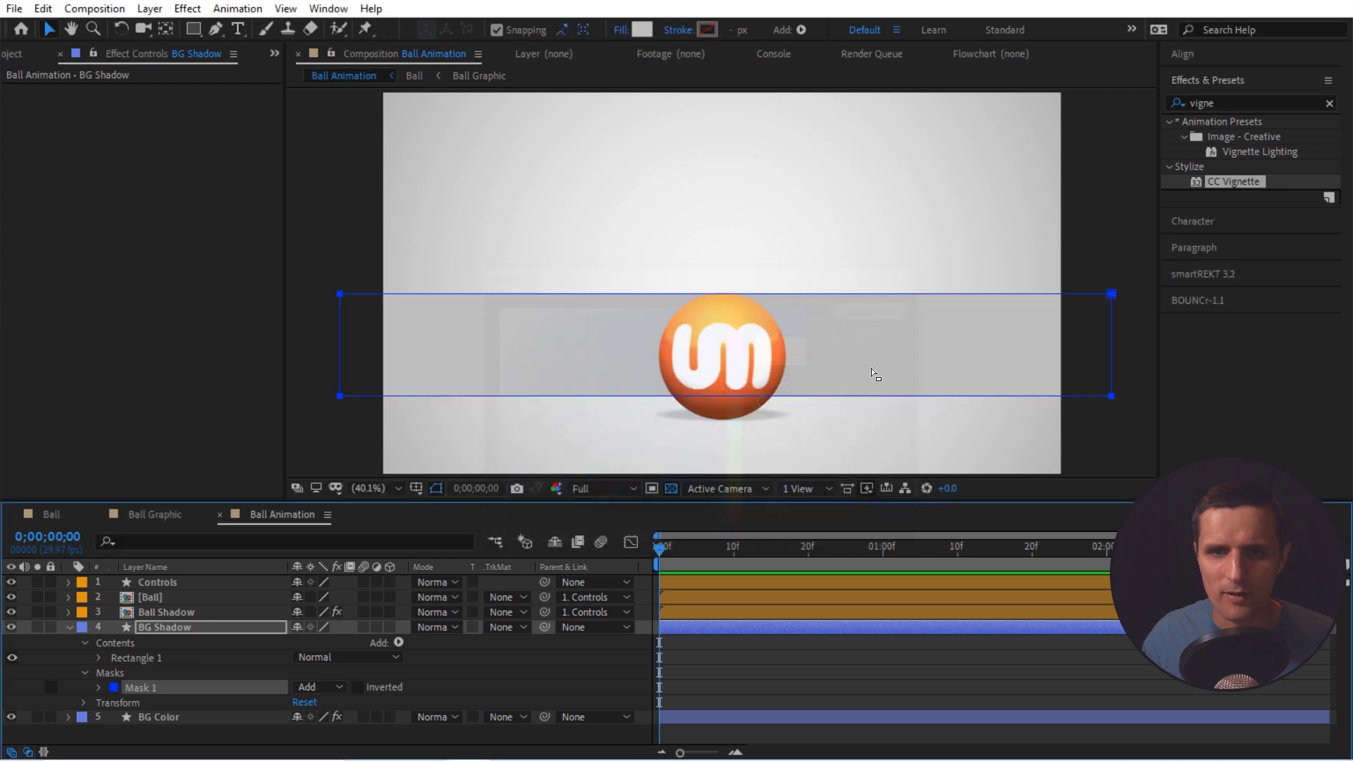
{"action": "left_click", "coordinate": [1011, 371]}
{"action": "left_click", "coordinate": [1000, 374]}
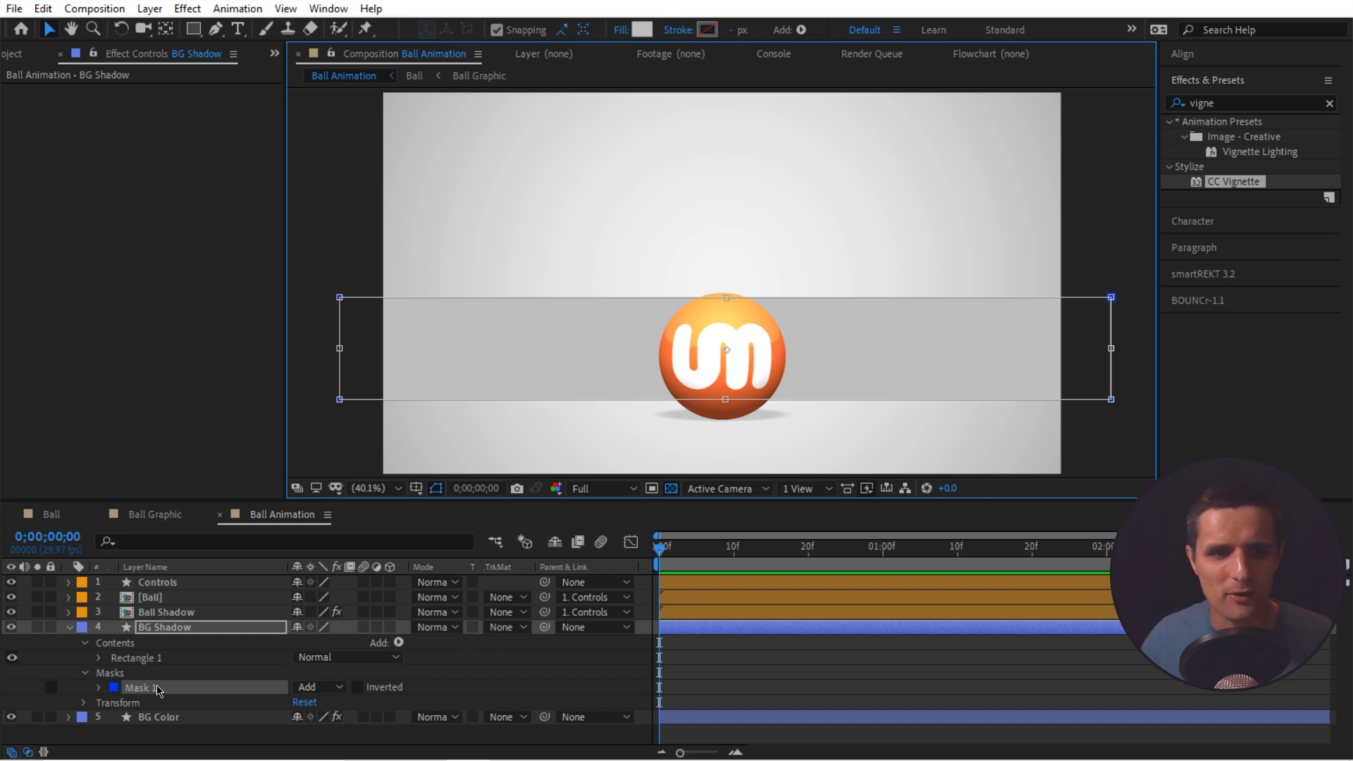
Unlink the BG Shadow mask's feather dimensions, set only the vertical feather to 300 pixels and deselect the layer
{"action": "left_click", "coordinate": [98, 687]}
{"action": "left_click", "coordinate": [297, 707]}
{"action": "left_click_drag", "start_coordinate": [331, 710], "coordinate": [522, 713]}
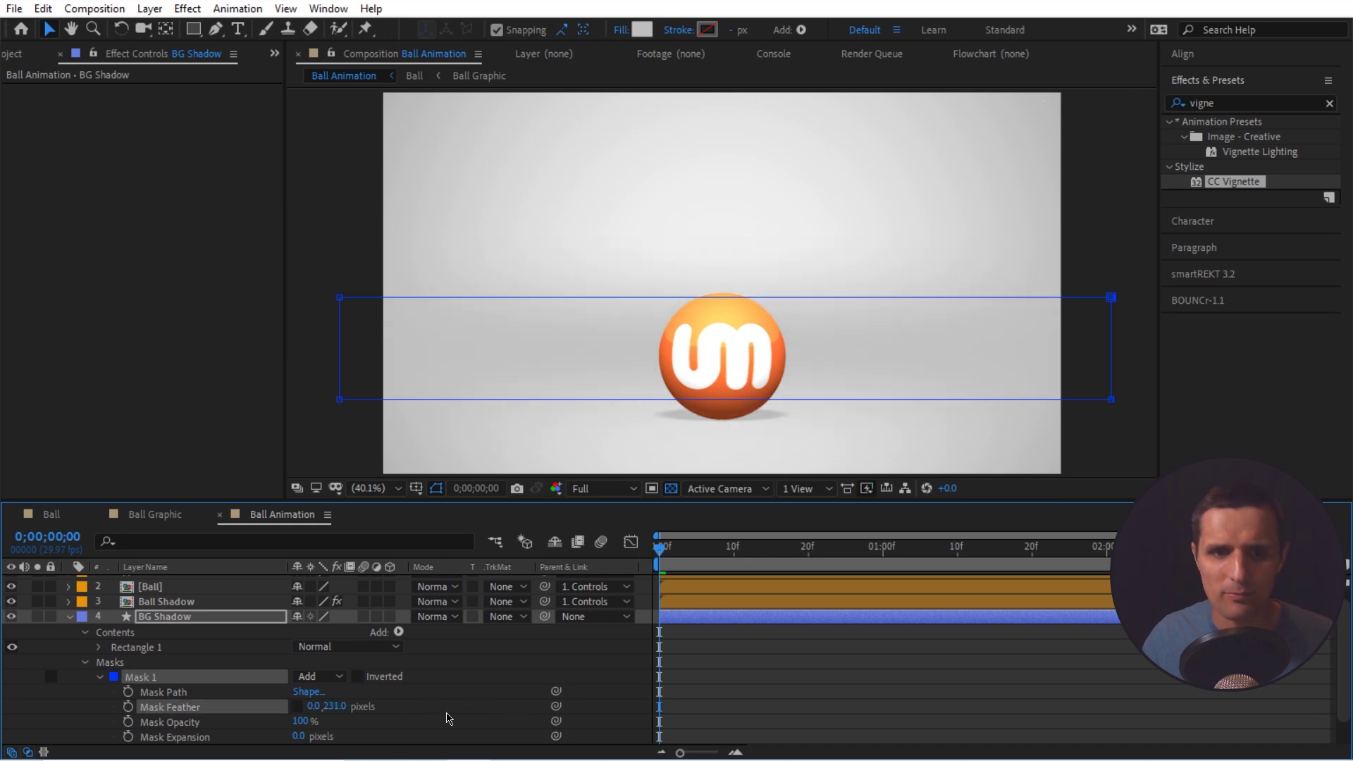
{"action": "left_click", "coordinate": [335, 706]}
{"action": "type", "text": "300"}
{"action": "key", "text": "Return"}
{"action": "left_click", "coordinate": [582, 659]}
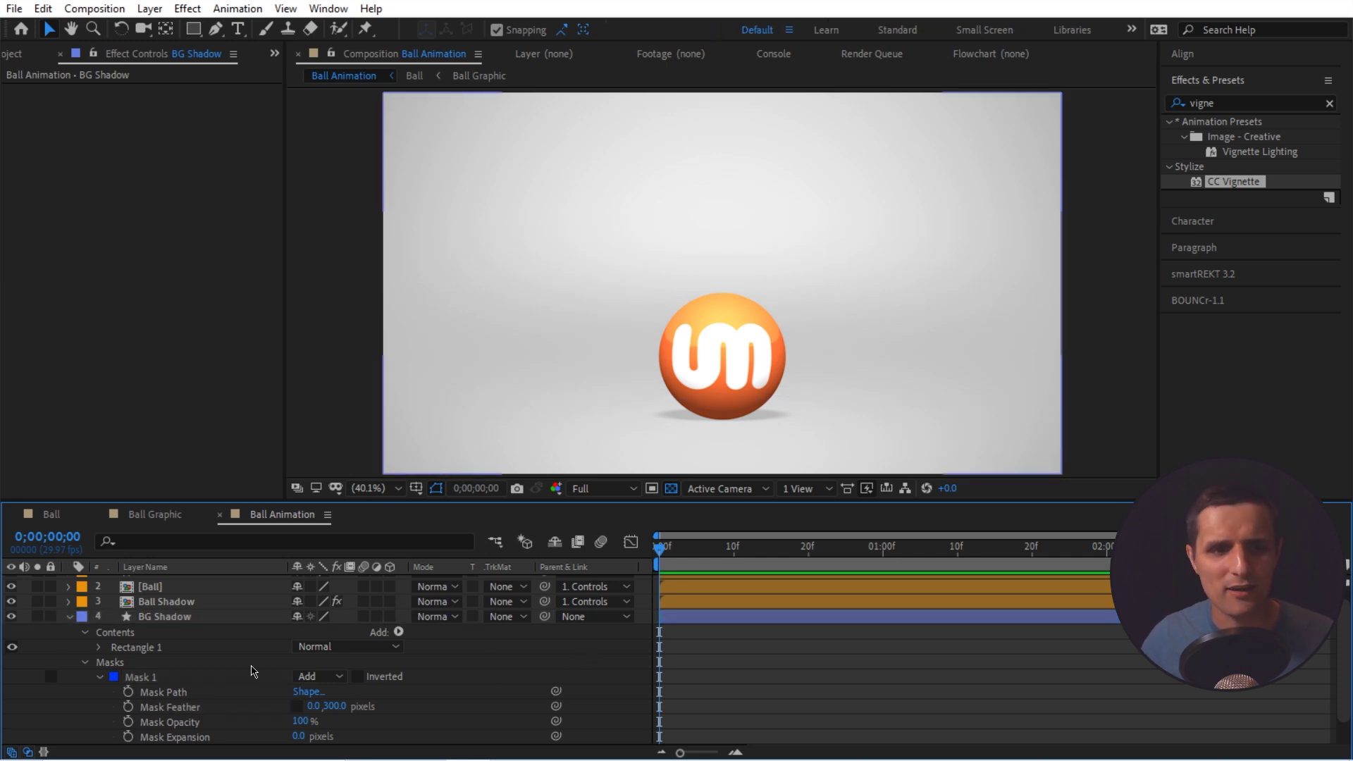
Collapse the BG Shadow layer's properties and compare the background with that layer hidden and shown
{"action": "left_click", "coordinate": [69, 617]}
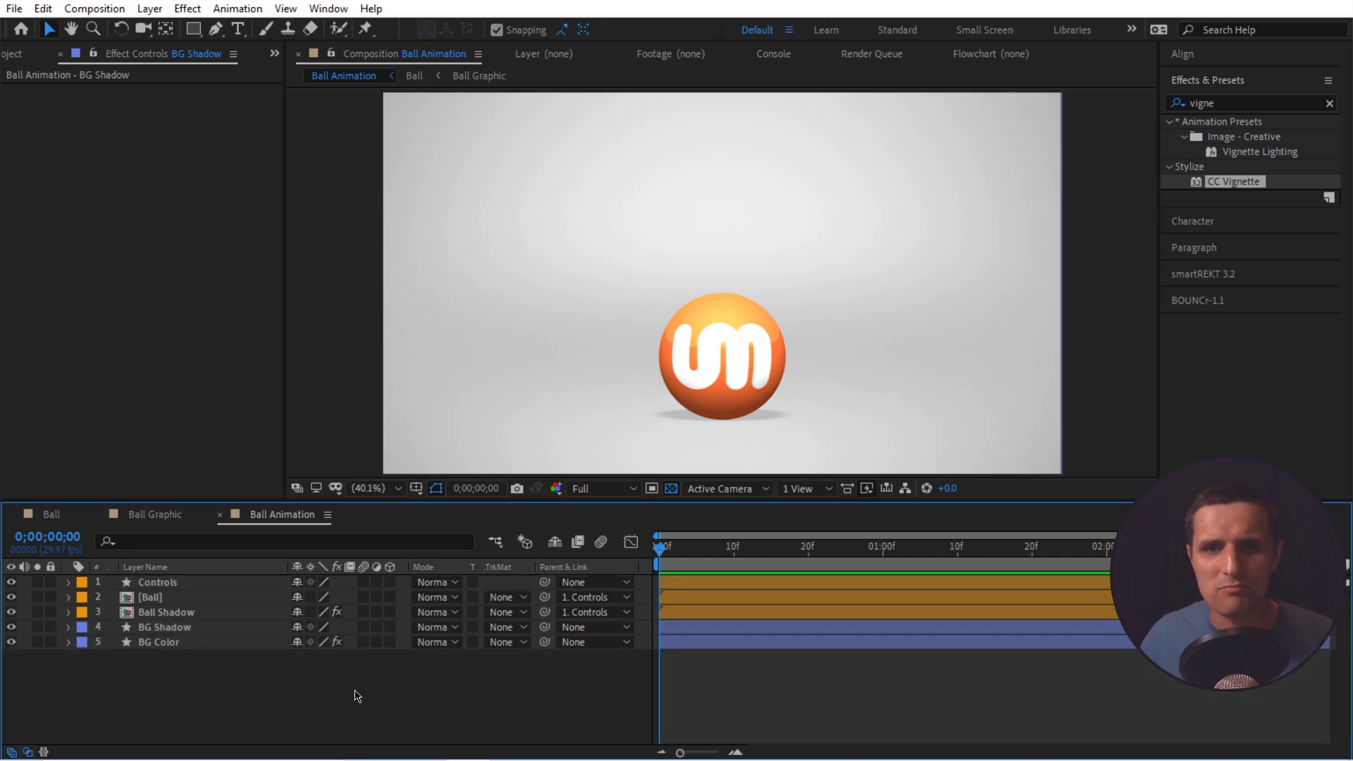
{"action": "left_click", "coordinate": [10, 627]}
{"action": "left_click", "coordinate": [10, 627]}
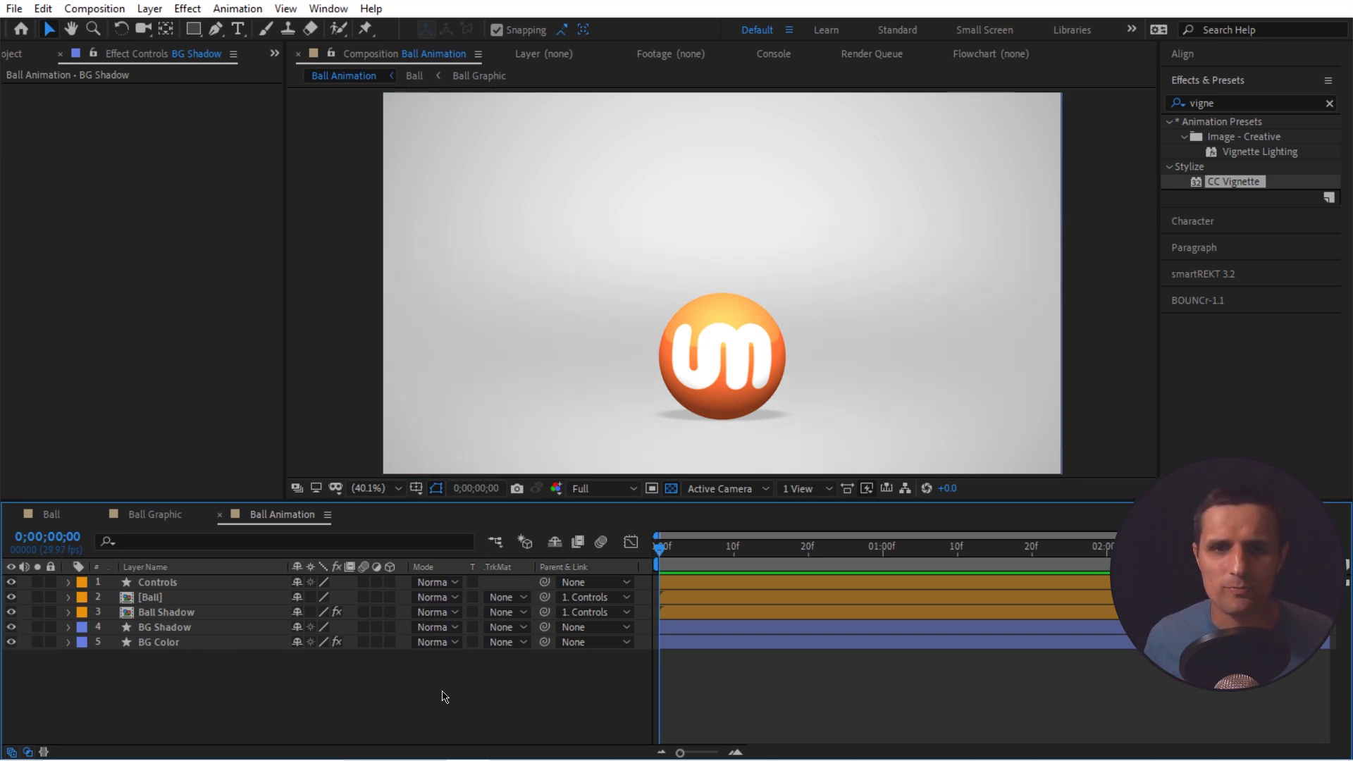
{"action": "mouse_move", "coordinate": [233, 678]}
{"action": "left_mouse_down"}
{"action": "mouse_move", "coordinate": [193, 628]}
{"action": "mouse_move", "coordinate": [280, 693]}
{"action": "left_mouse_up"}
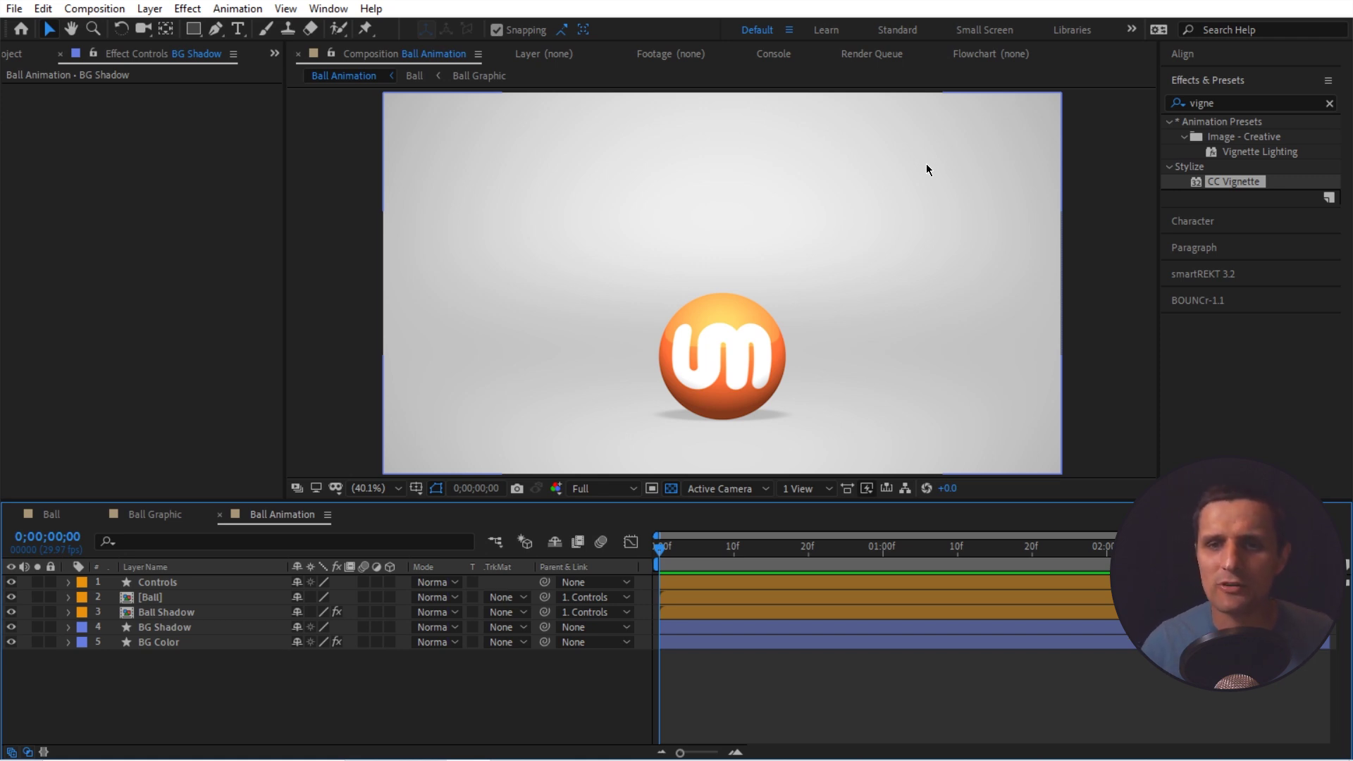
{"action": "key", "text": "ctrl+shift+a"}
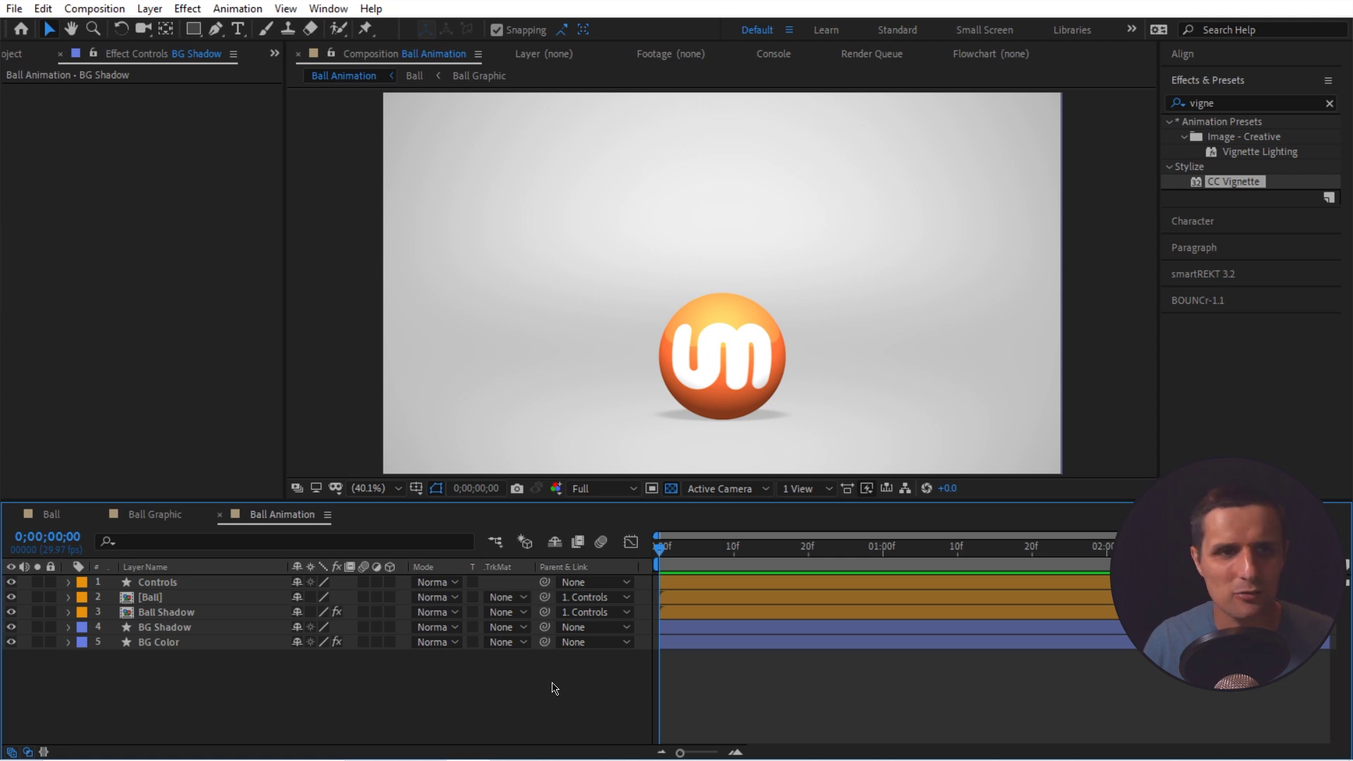
Add a full-frame rectangle shape layer at the top of the stack, name it Color and make it an adjustment layer
{"action": "double_click", "coordinate": [193, 28]}
{"action": "left_click", "coordinate": [208, 583]}
{"action": "key", "text": "Return"}
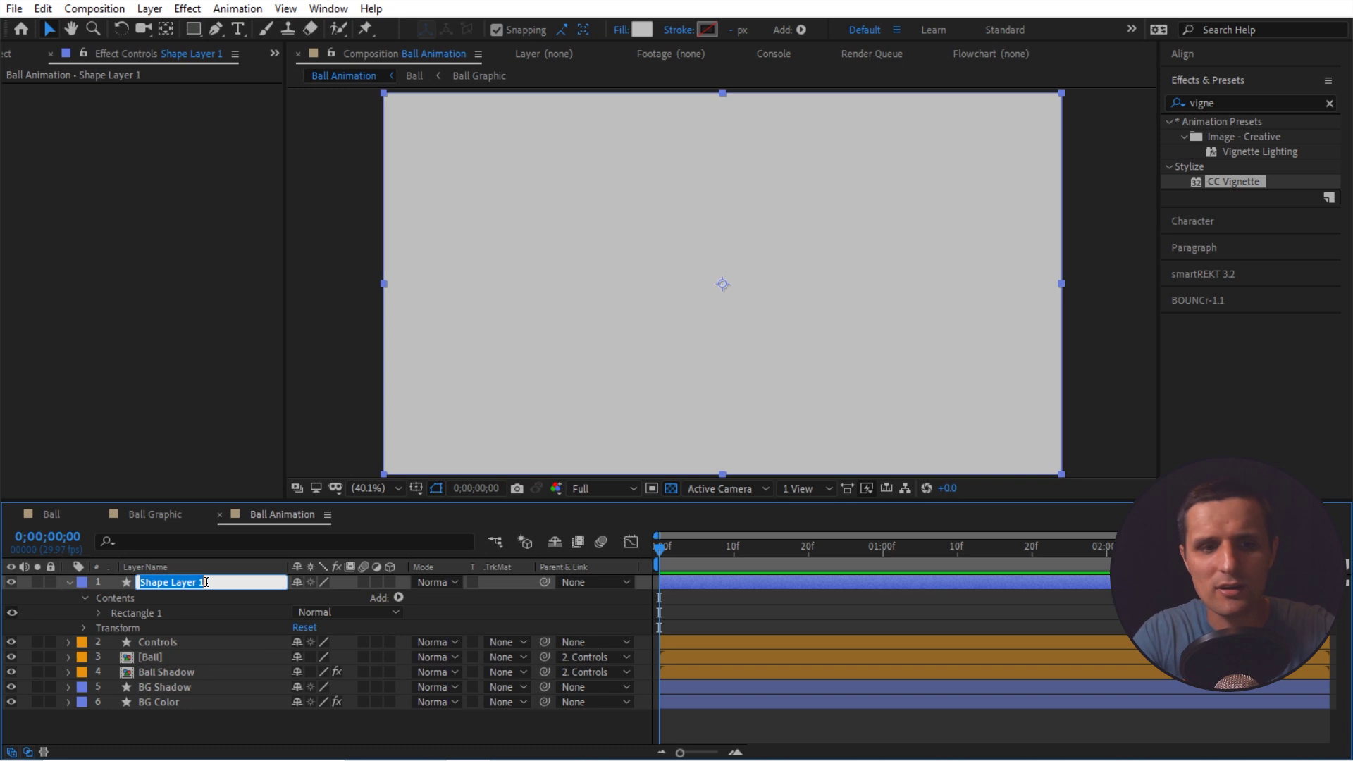
{"action": "type", "text": "Color"}
{"action": "key", "text": "Return"}
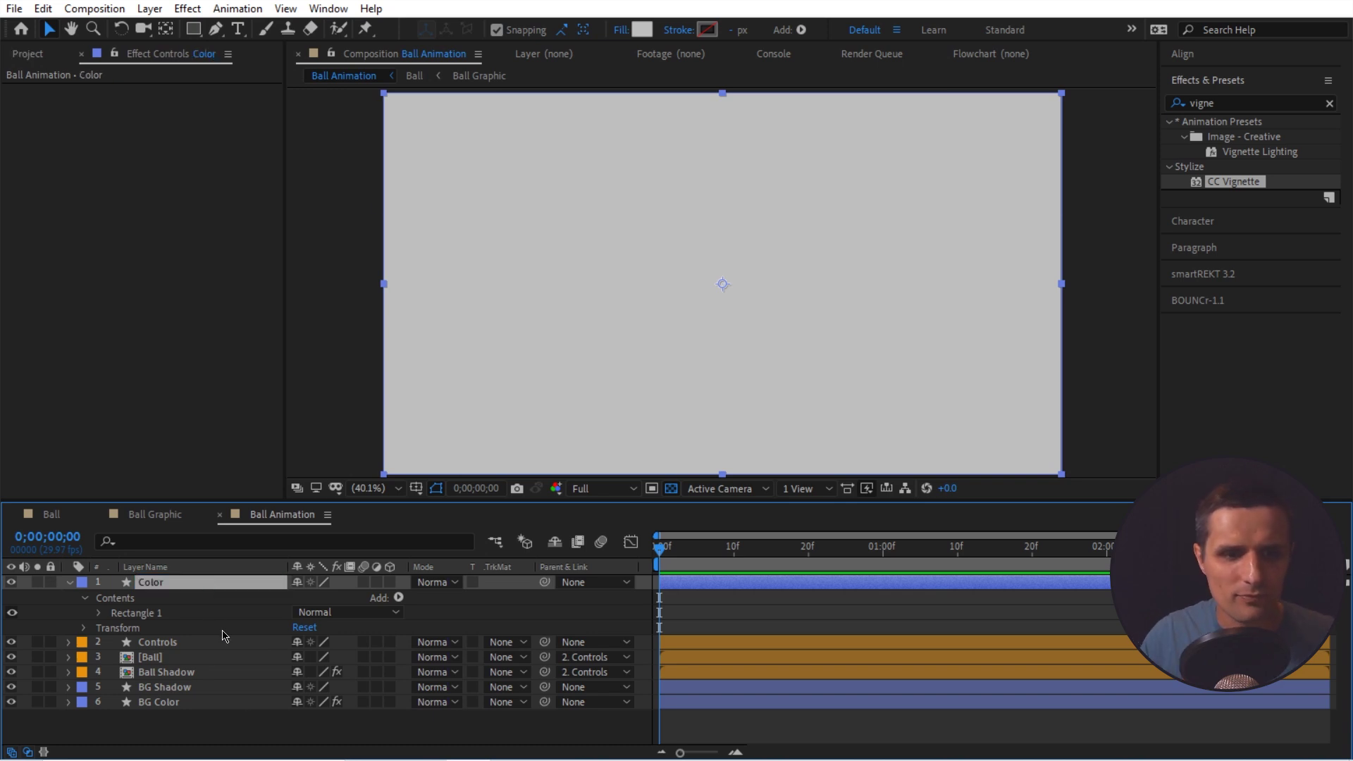
{"action": "left_click", "coordinate": [70, 584]}
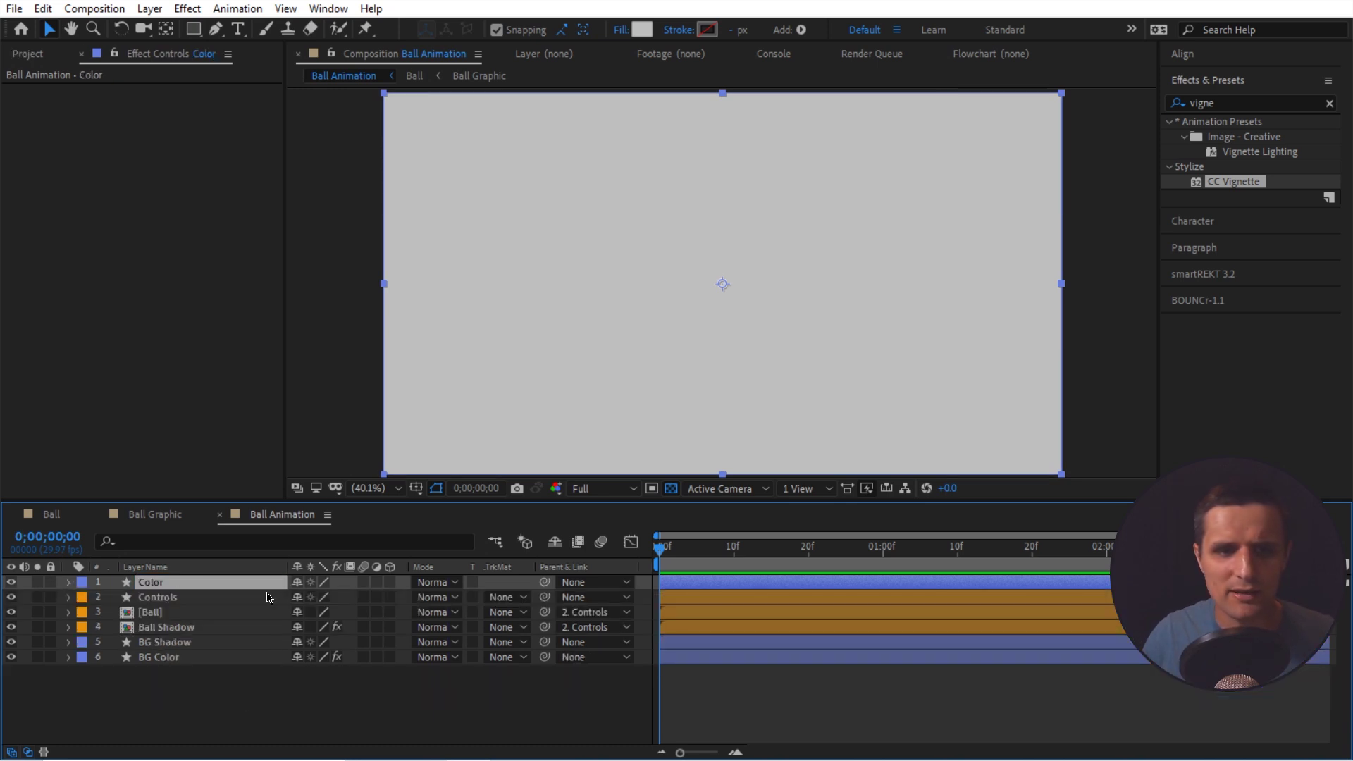
{"action": "left_click", "coordinate": [377, 582]}
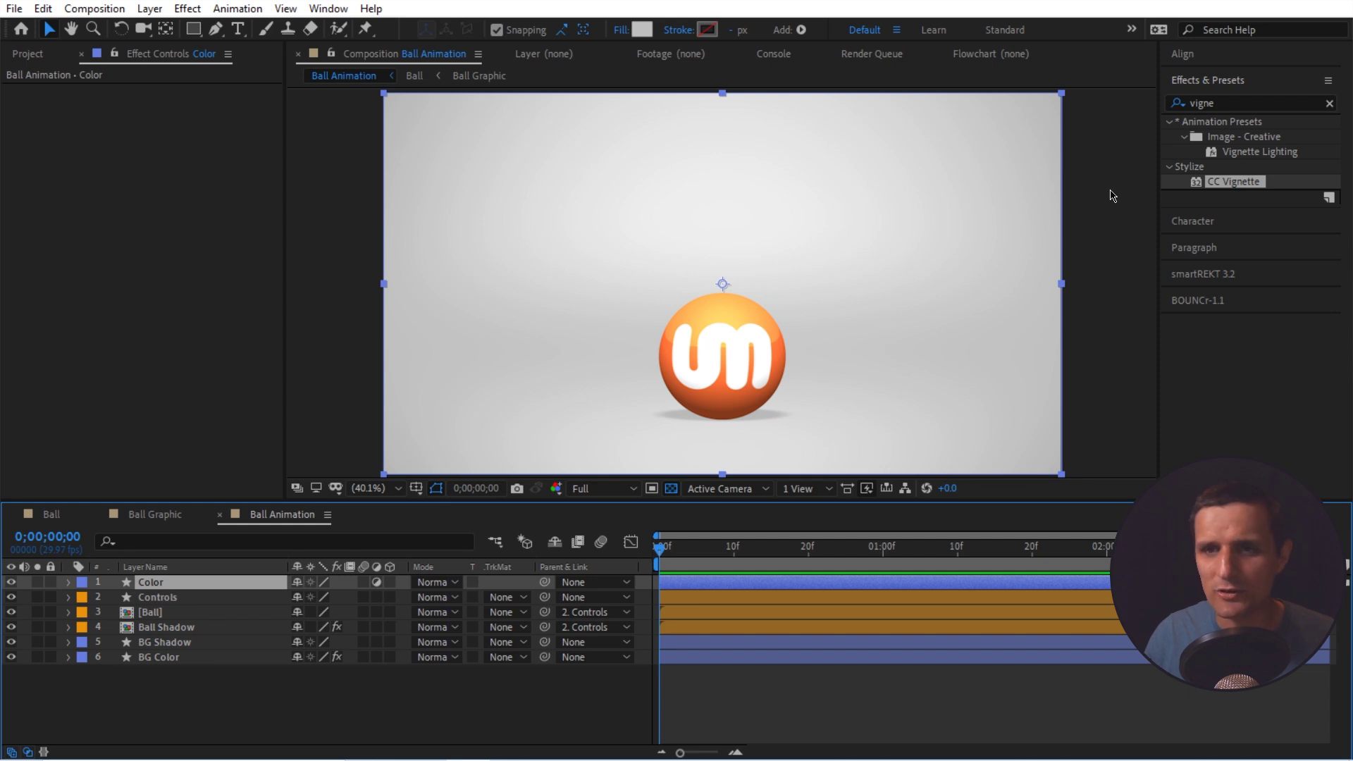
Find the 4-Color Gradient effect and apply it to the Color layer
{"action": "left_click", "coordinate": [1330, 104]}
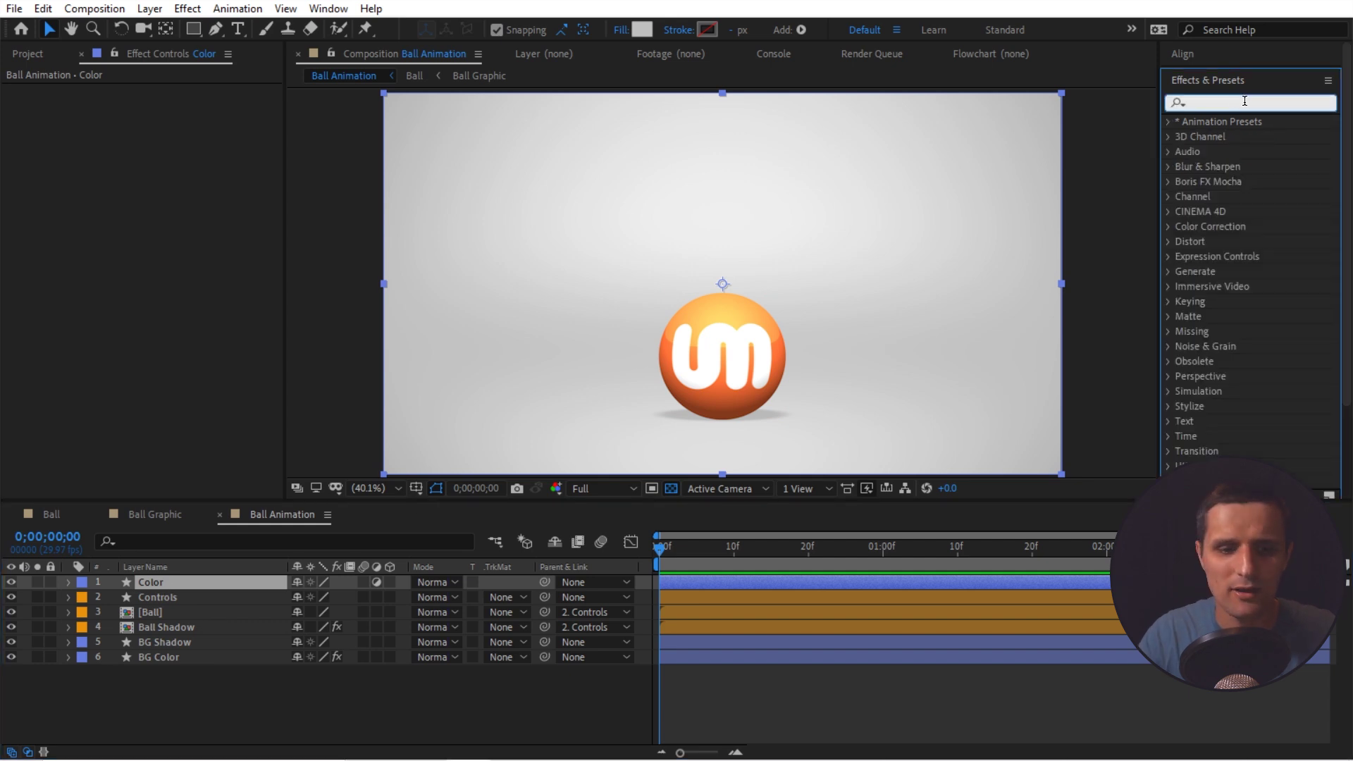
{"action": "type", "text": "4-"}
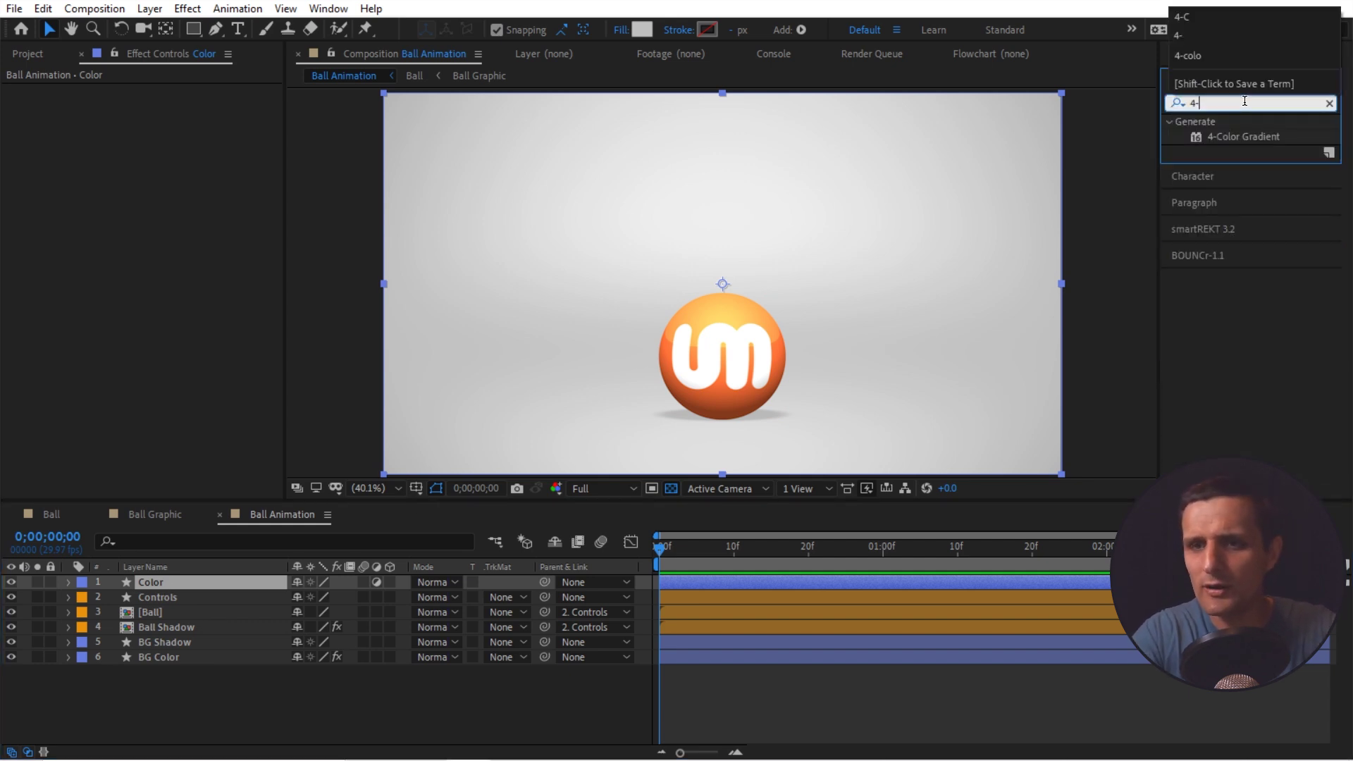
{"action": "left_click", "coordinate": [1273, 139]}
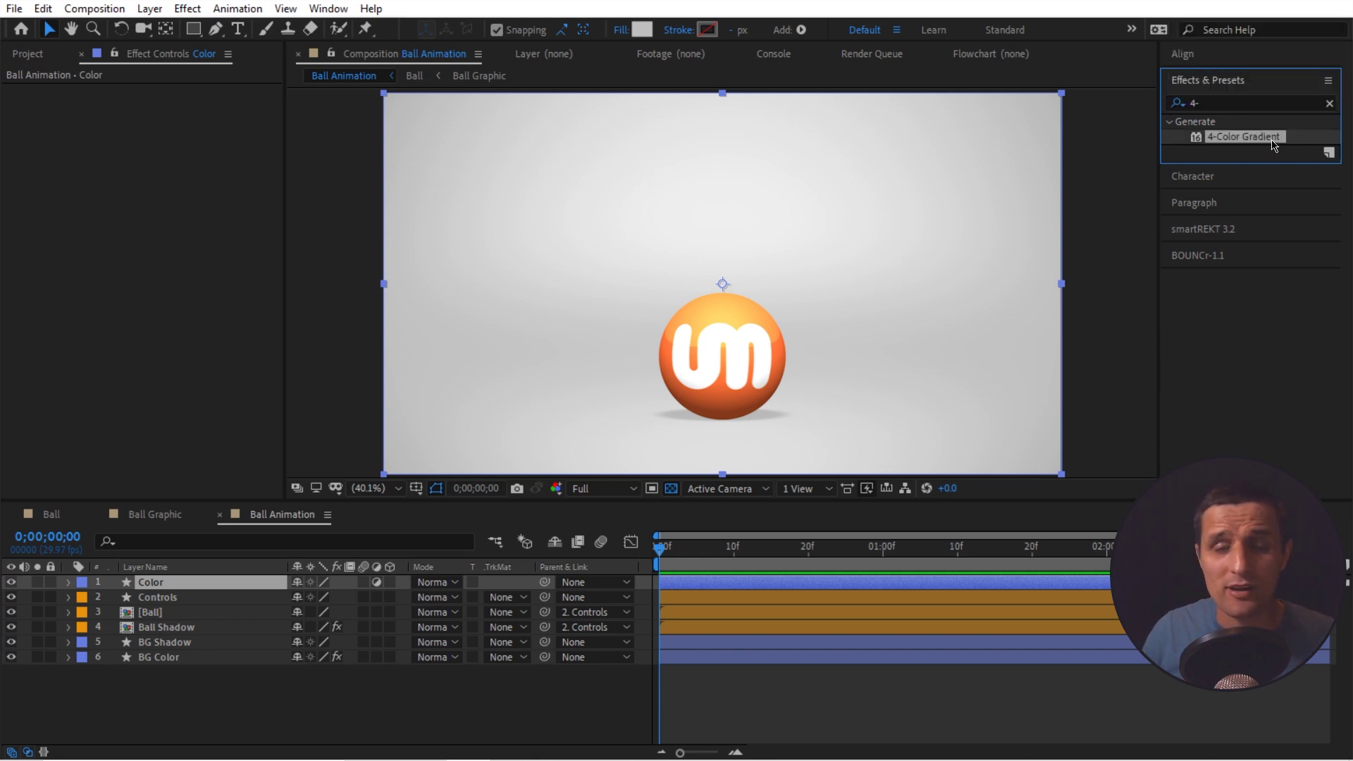
{"action": "left_click_drag", "start_coordinate": [1273, 138], "coordinate": [196, 589]}
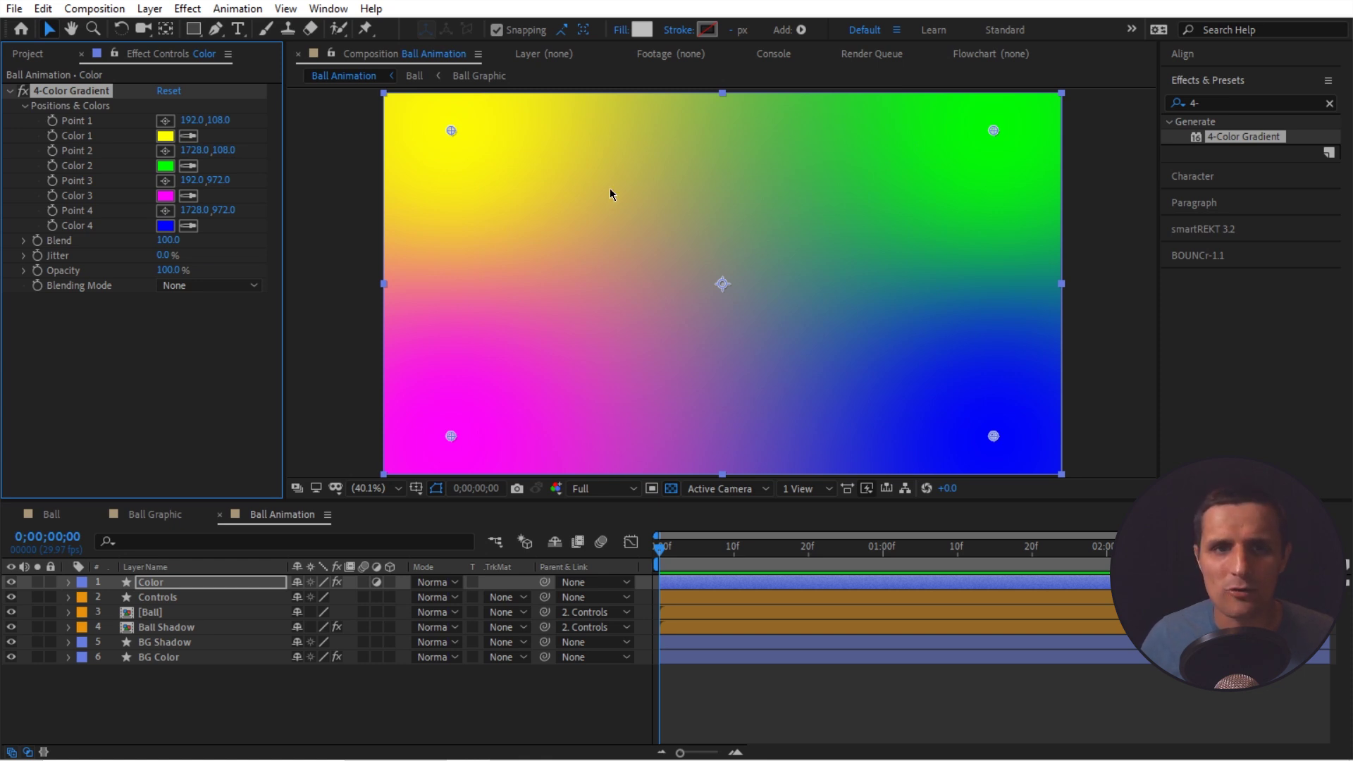
Set the 4-Color Gradient's Color 1 to light blue 00AEFF and Color 3 to a deep blue
{"action": "left_click", "coordinate": [164, 136]}
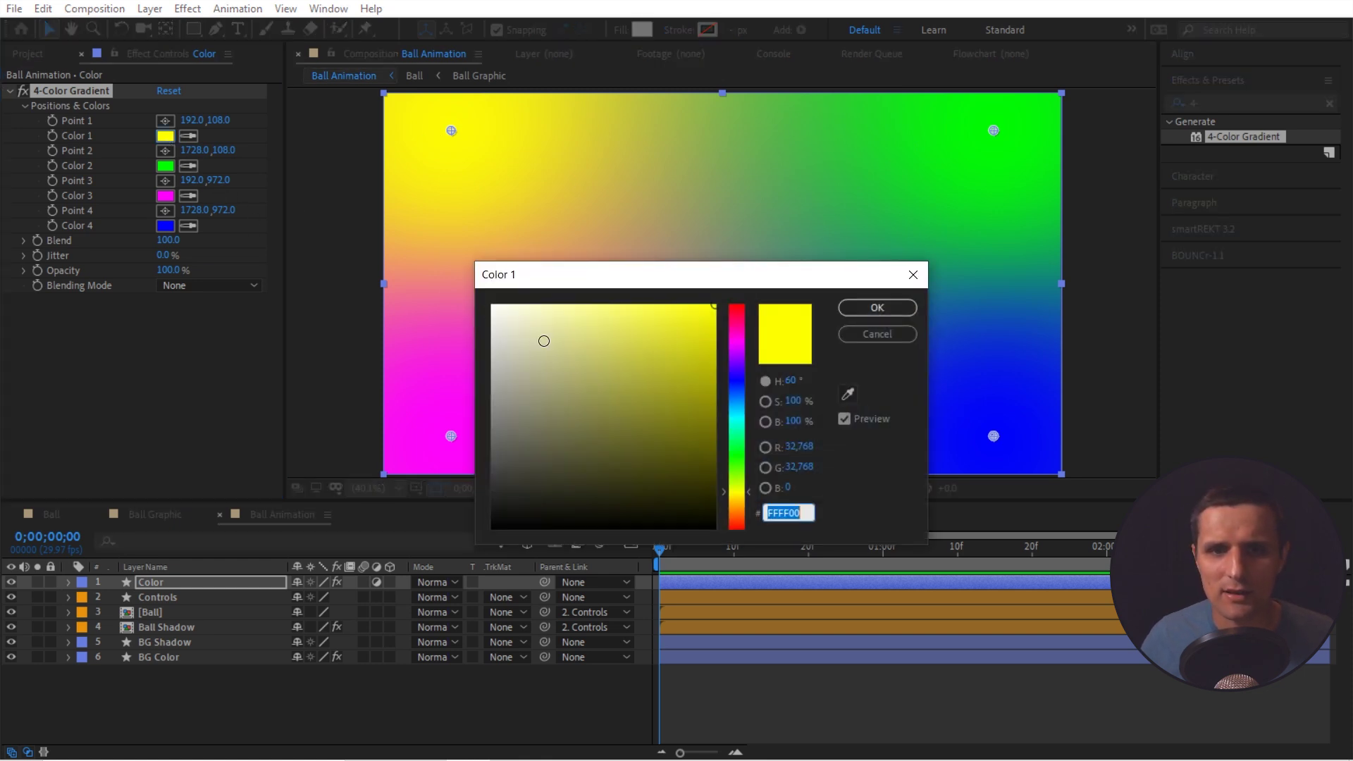
{"action": "left_click_drag", "start_coordinate": [729, 421], "coordinate": [735, 405]}
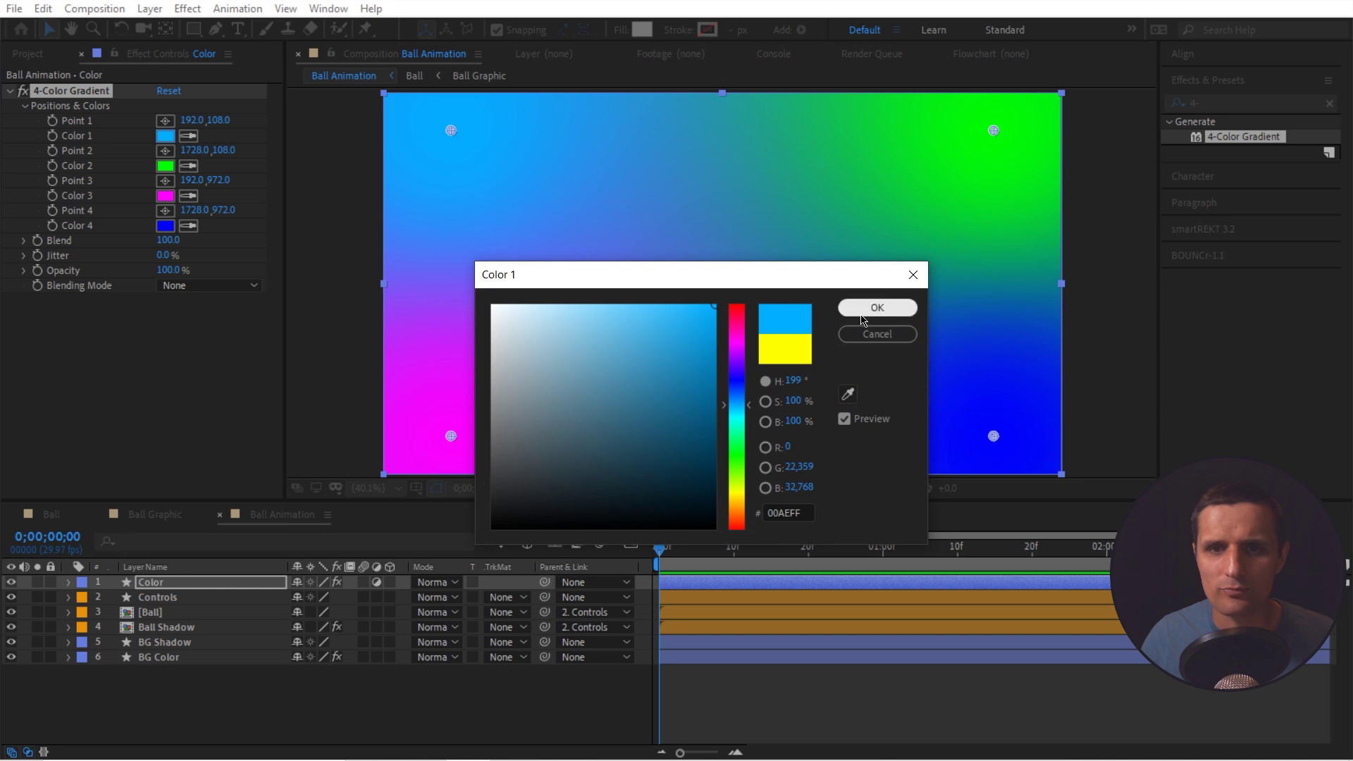
{"action": "left_click", "coordinate": [876, 308]}
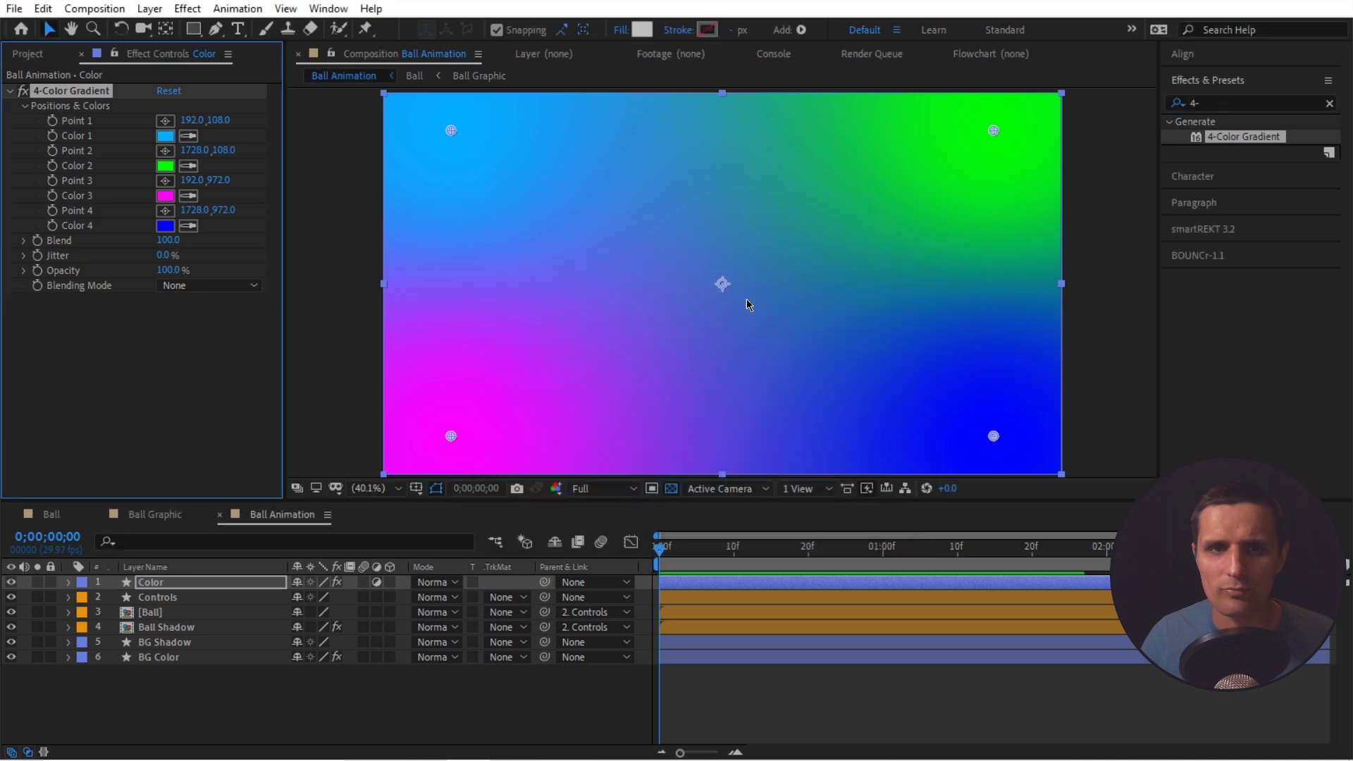
{"action": "left_click", "coordinate": [165, 195]}
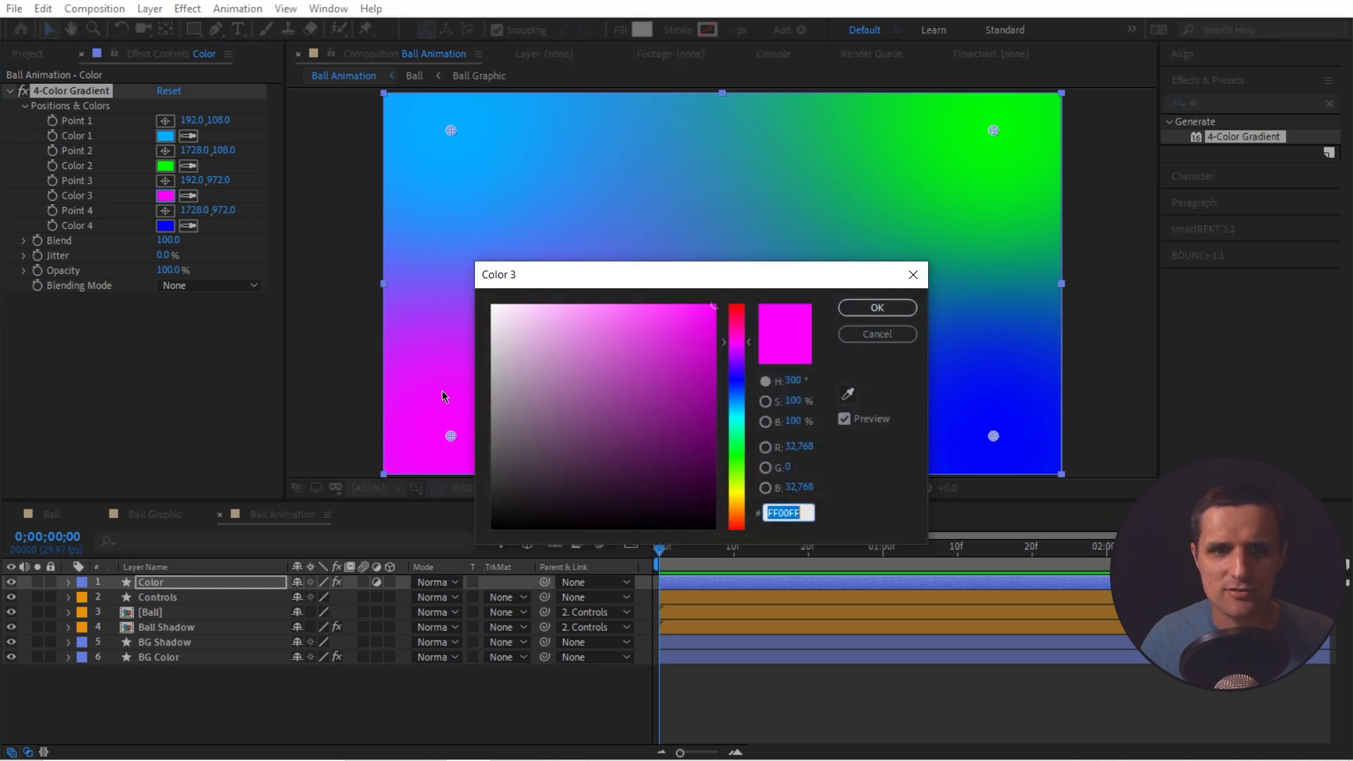
{"action": "left_click", "coordinate": [726, 345]}
{"action": "left_click_drag", "start_coordinate": [726, 345], "coordinate": [728, 385]}
{"action": "left_click", "coordinate": [874, 307]}
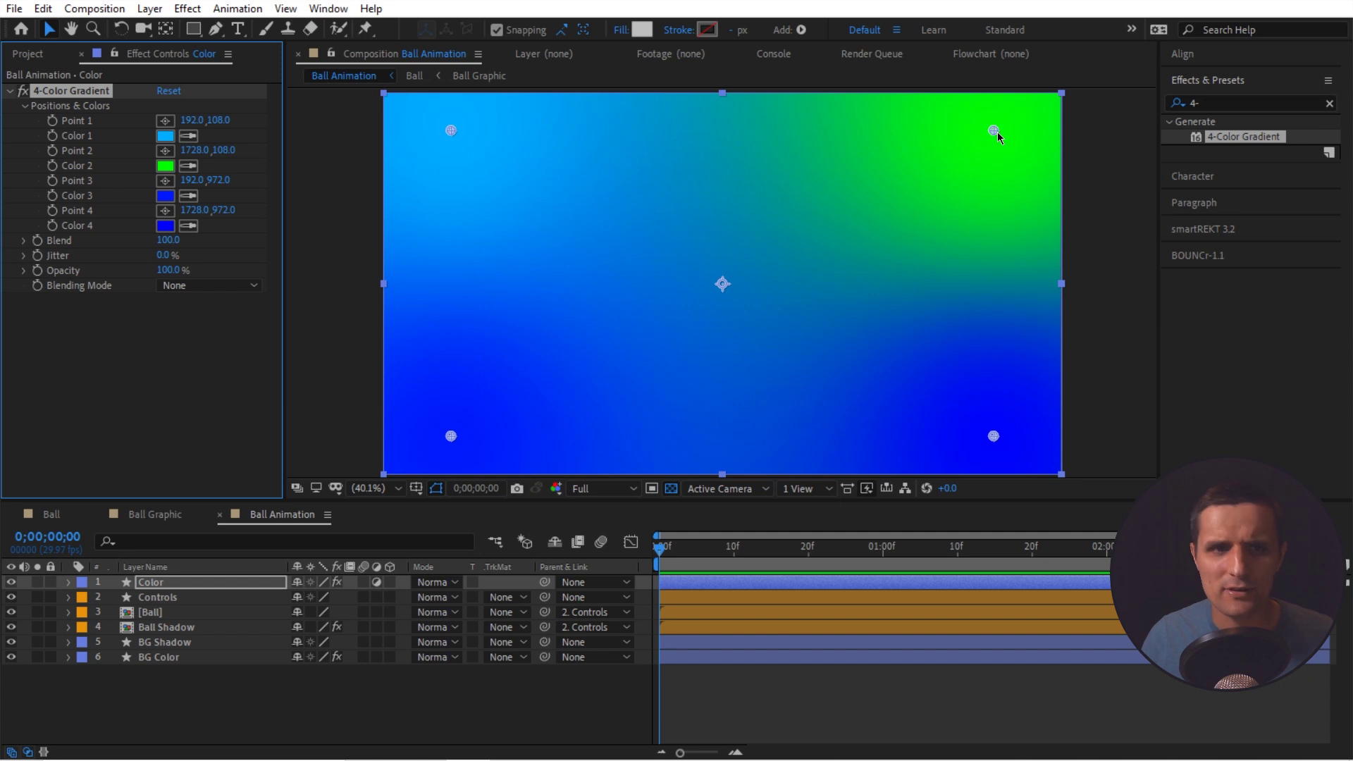
Set the 4-Color Gradient's Color 2 to magenta and Color 4 to purple
{"action": "left_click", "coordinate": [171, 172]}
{"action": "left_click_drag", "start_coordinate": [732, 384], "coordinate": [737, 341]}
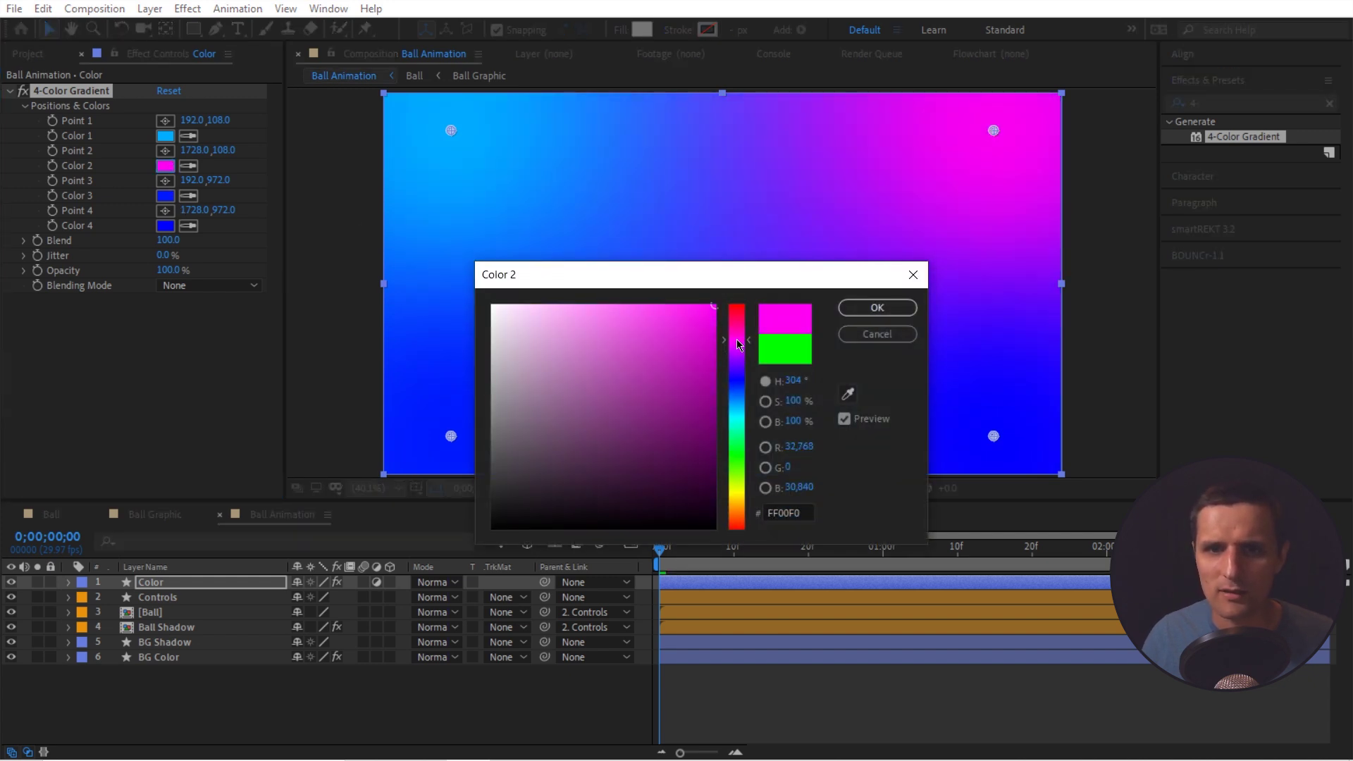
{"action": "left_click", "coordinate": [877, 307]}
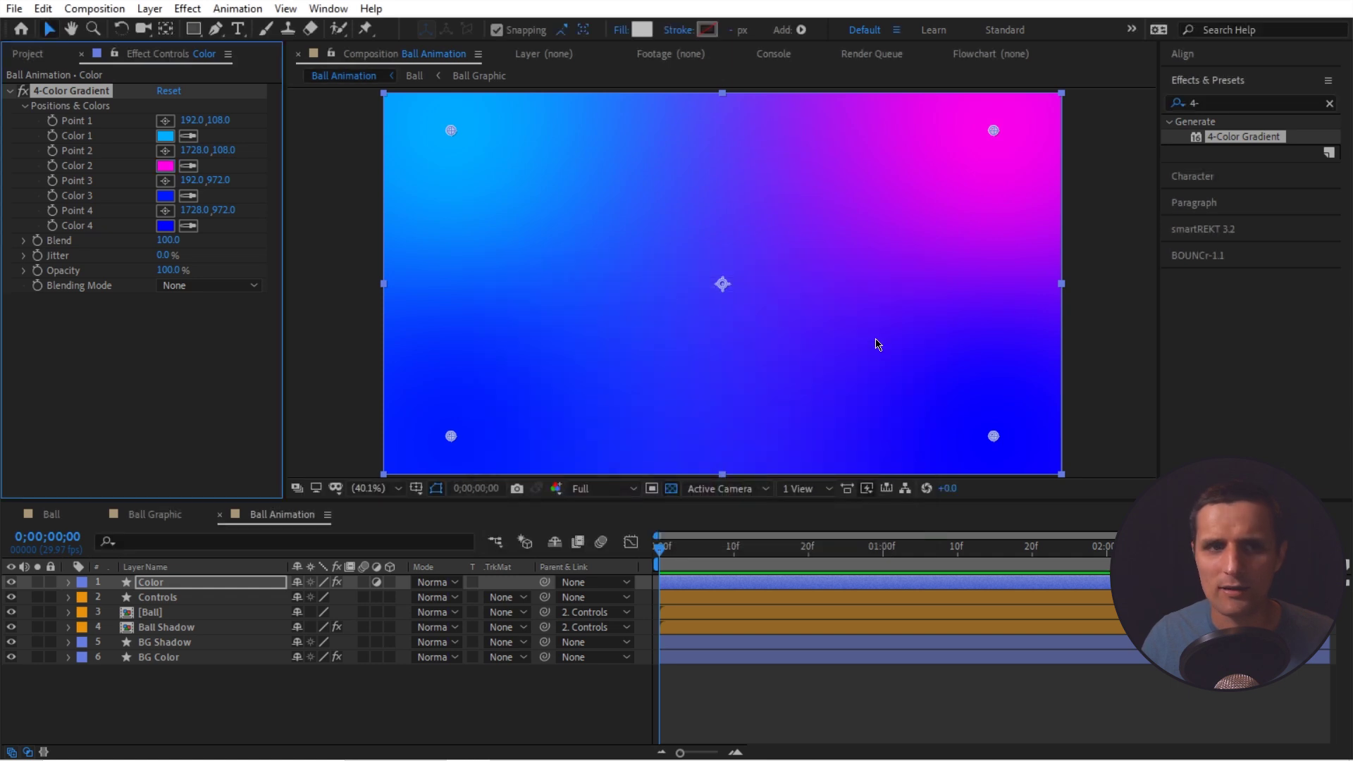
{"action": "left_click", "coordinate": [165, 226]}
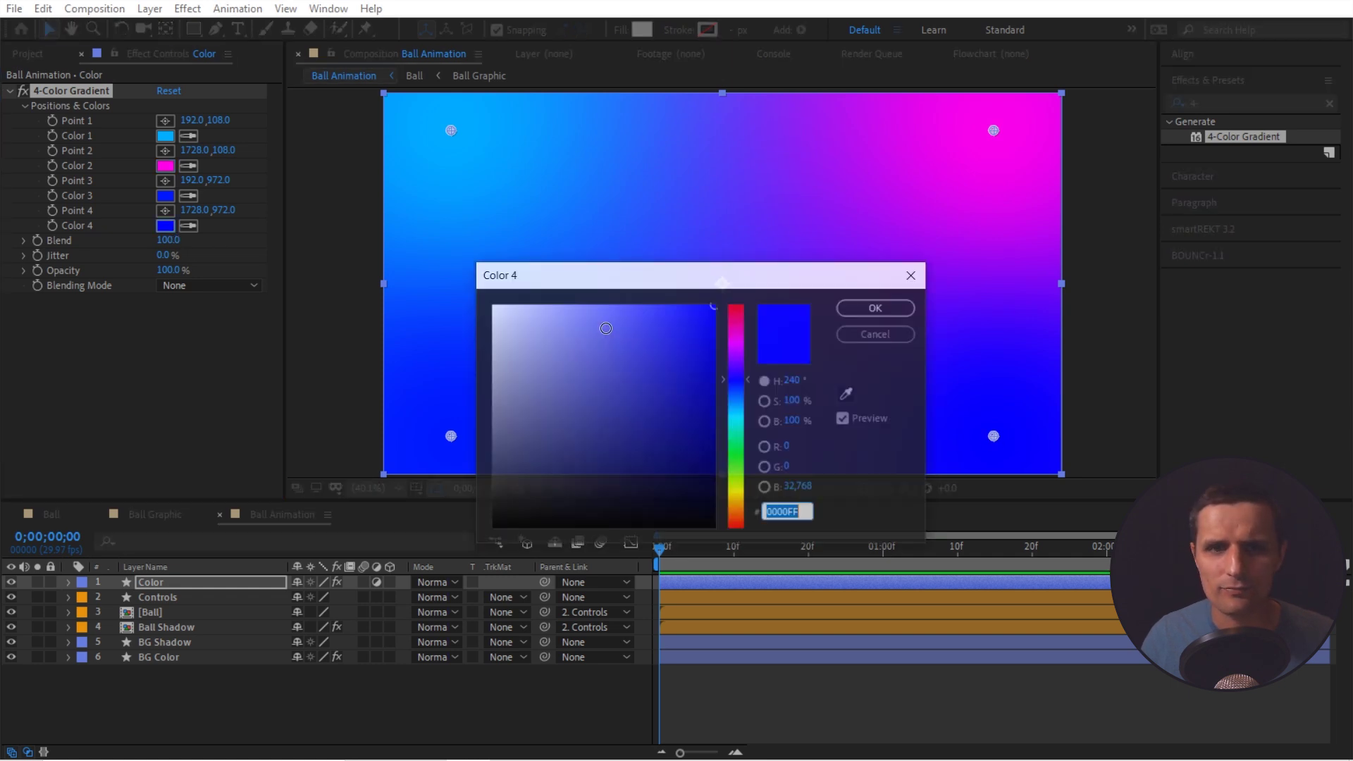
{"action": "left_click_drag", "start_coordinate": [746, 377], "coordinate": [746, 361]}
{"action": "left_click", "coordinate": [878, 307]}
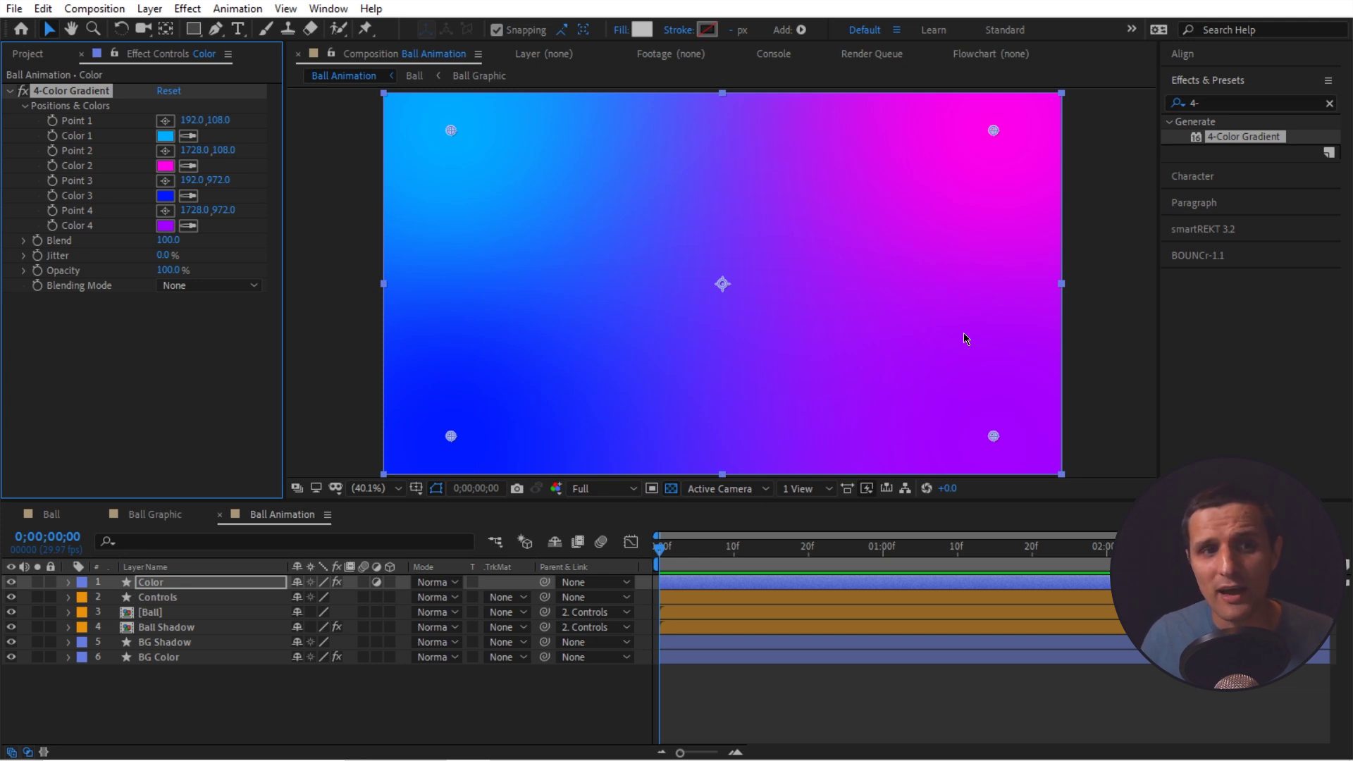
Increase the 4-Color Gradient's Blend to 1000 to smooth the transitions between the colours
{"action": "left_click_drag", "start_coordinate": [172, 243], "coordinate": [232, 241]}
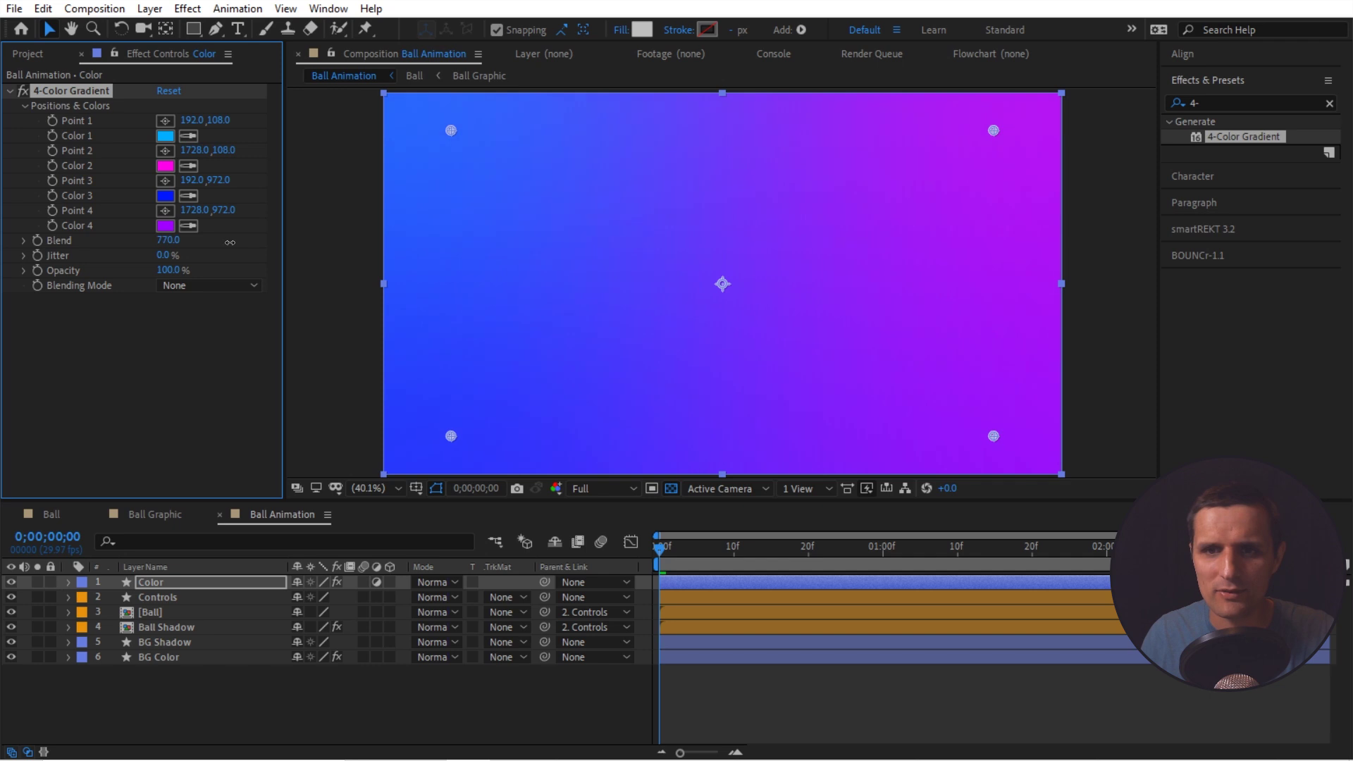
{"action": "left_click", "coordinate": [169, 240]}
{"action": "type", "text": "1000"}
{"action": "key", "text": "Return"}
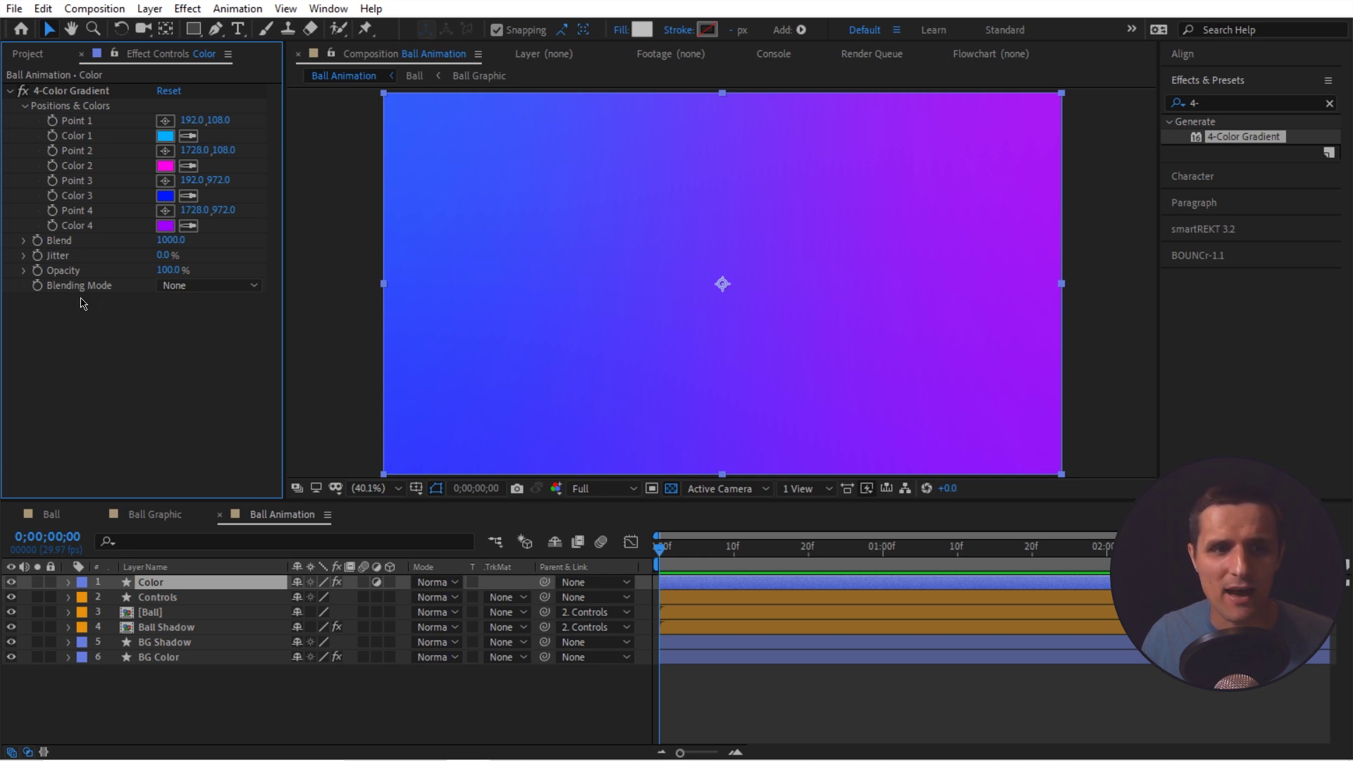
Set the 4-Color Gradient's blending mode to Soft Light and its opacity to 30%
{"action": "left_click", "coordinate": [182, 287]}
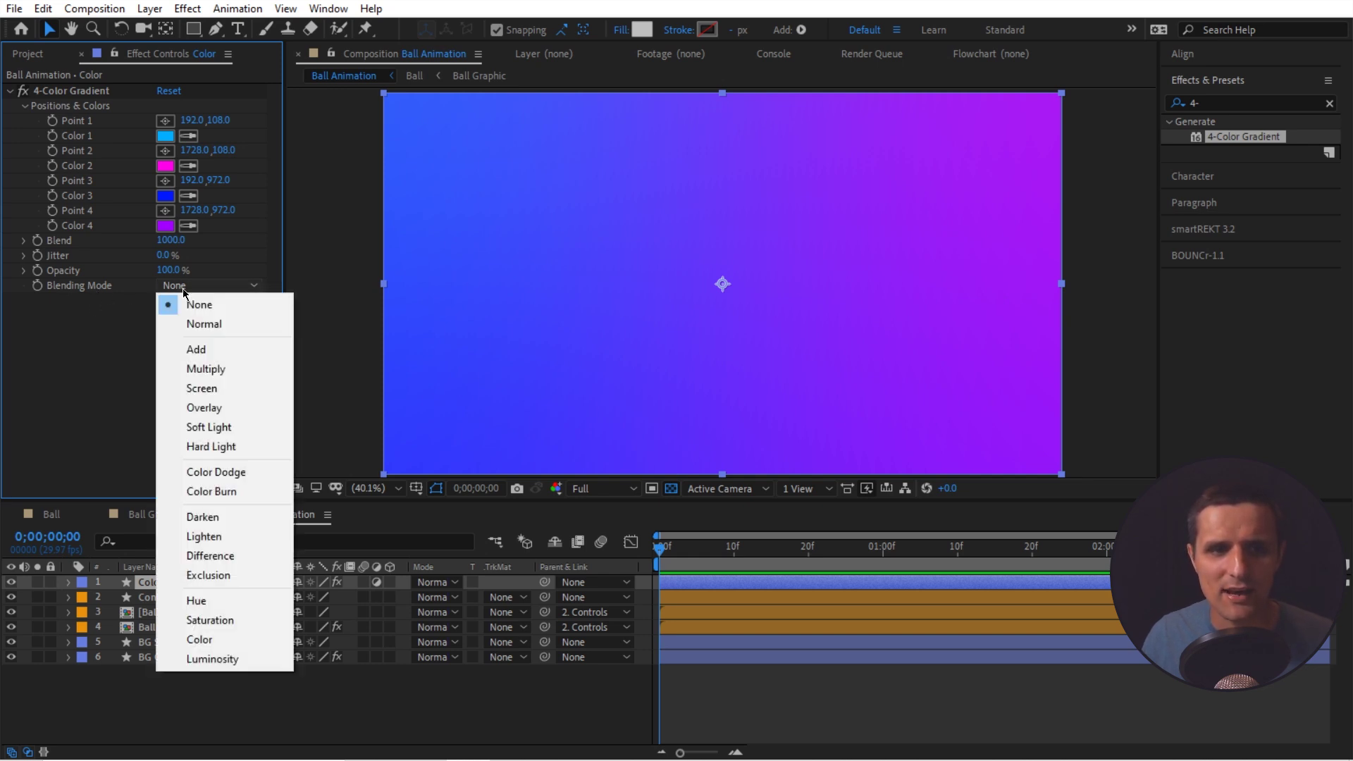
{"action": "left_click", "coordinate": [227, 436]}
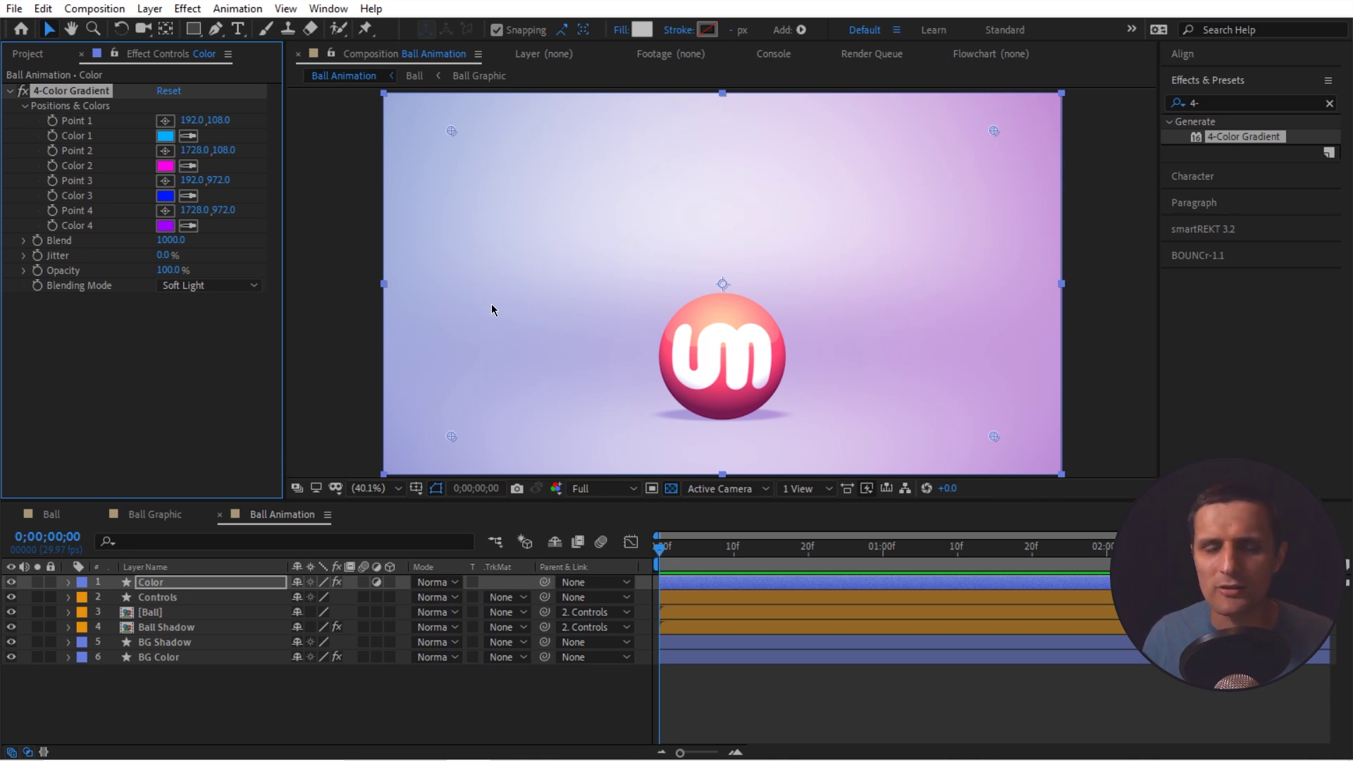
{"action": "left_click_drag", "start_coordinate": [174, 270], "coordinate": [160, 271]}
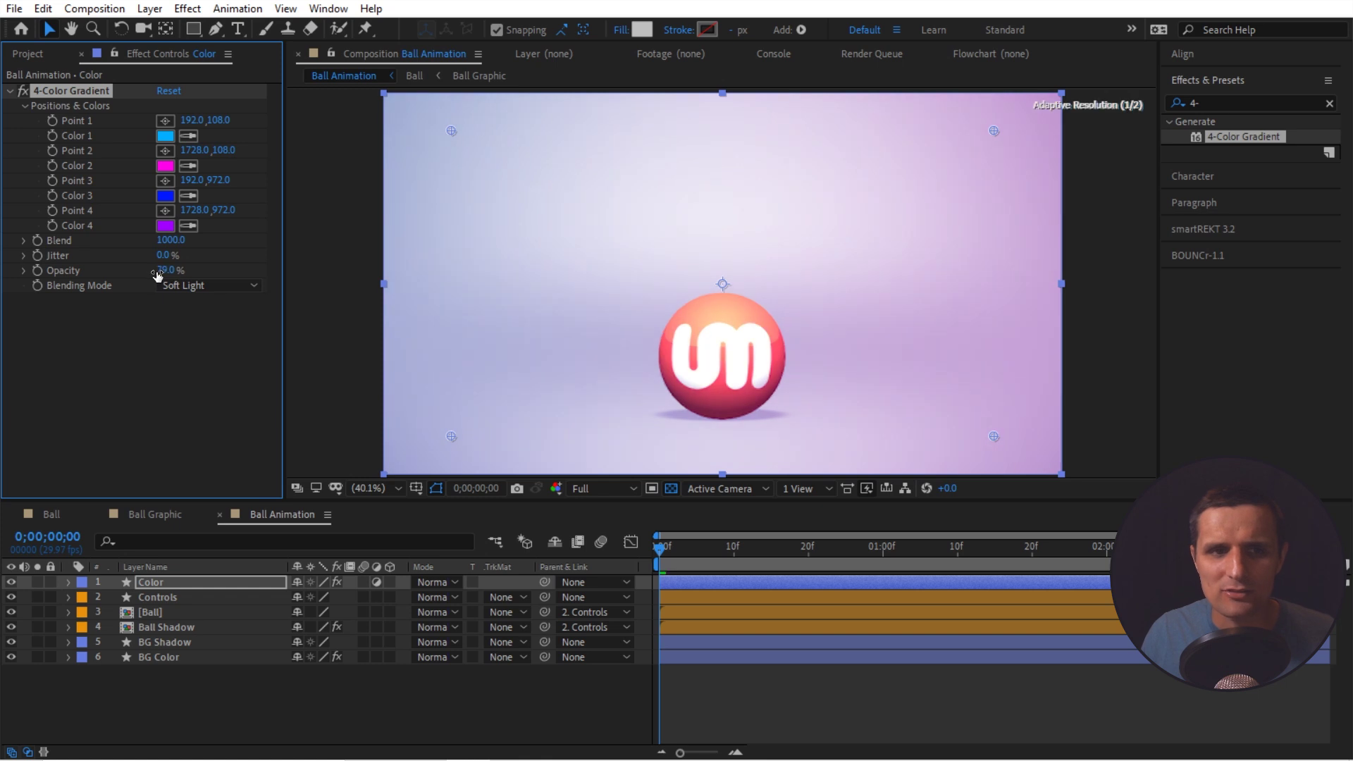
{"action": "left_click", "coordinate": [159, 271]}
{"action": "type", "text": "30"}
{"action": "key", "text": "Return"}
Compare the scene with the Color layer hidden and shown, and move the current time to frame 3
{"action": "left_click", "coordinate": [543, 673]}
{"action": "left_click", "coordinate": [11, 582]}
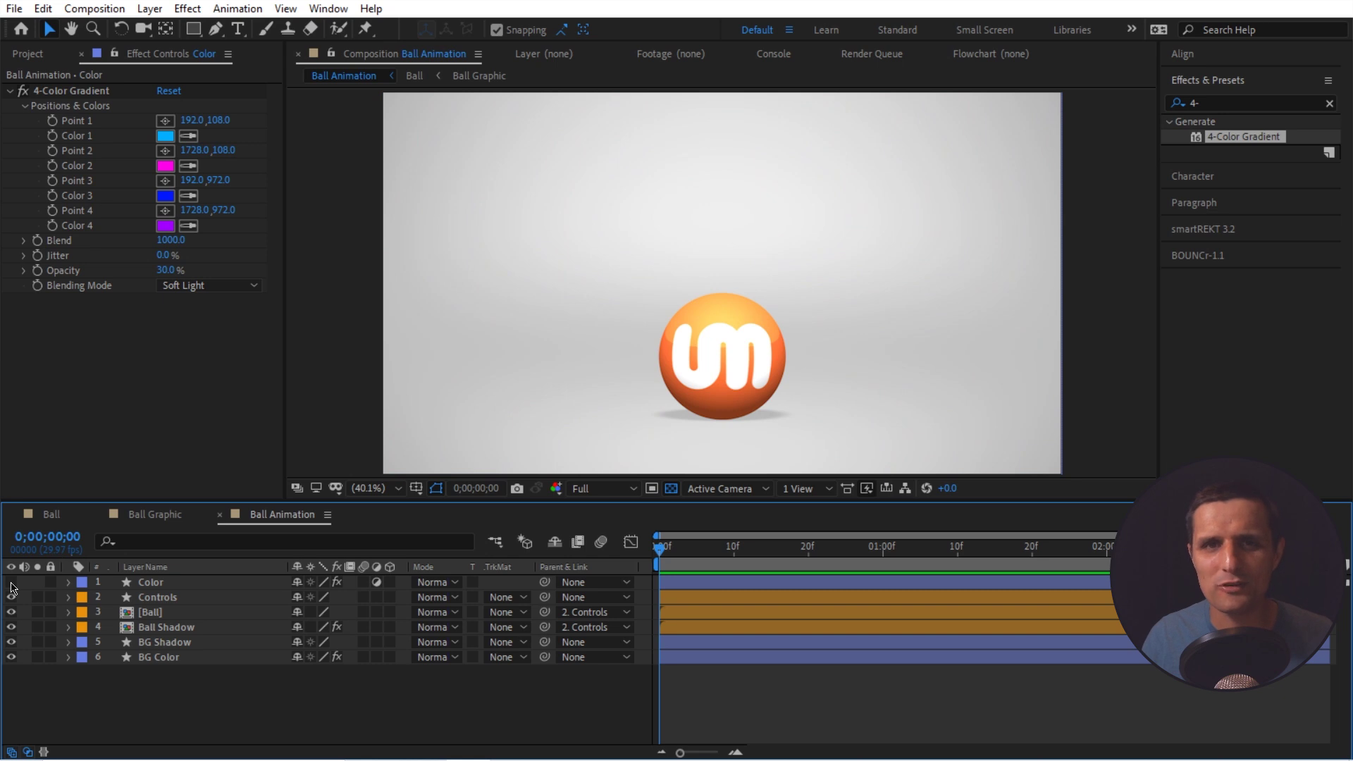
{"action": "left_click", "coordinate": [11, 582]}
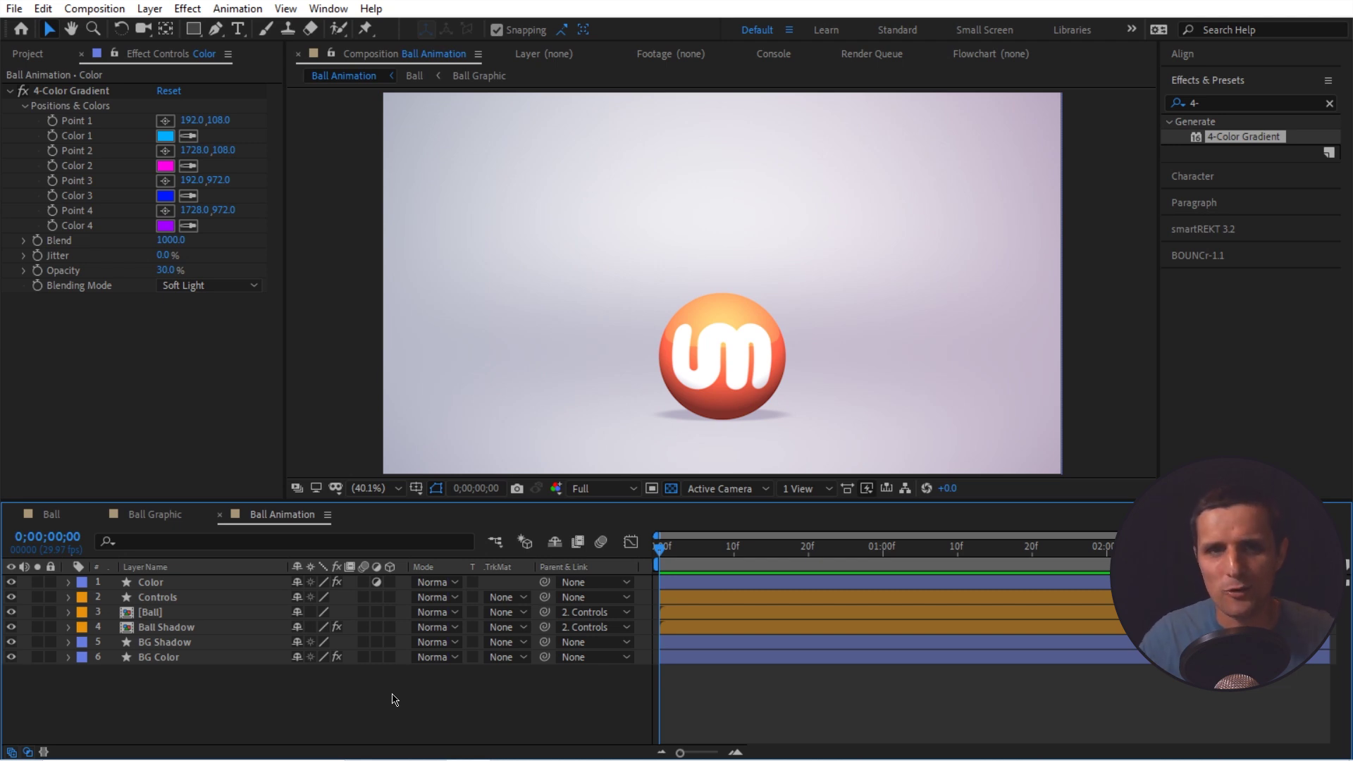
{"action": "left_click_drag", "start_coordinate": [677, 550], "coordinate": [682, 576]}
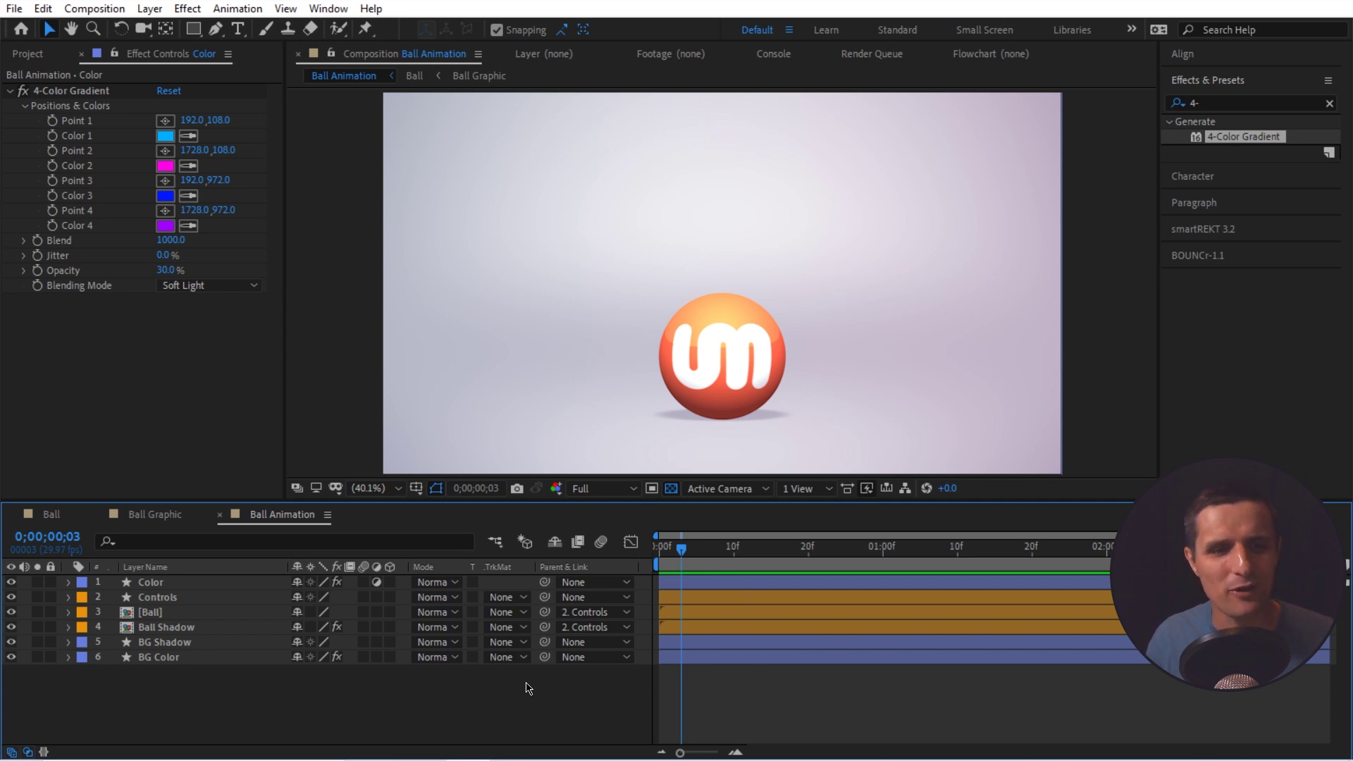
Lock the Color, BG Shadow and BG Color layers and hide them from the timeline as shy layers
{"action": "left_click", "coordinate": [169, 583]}
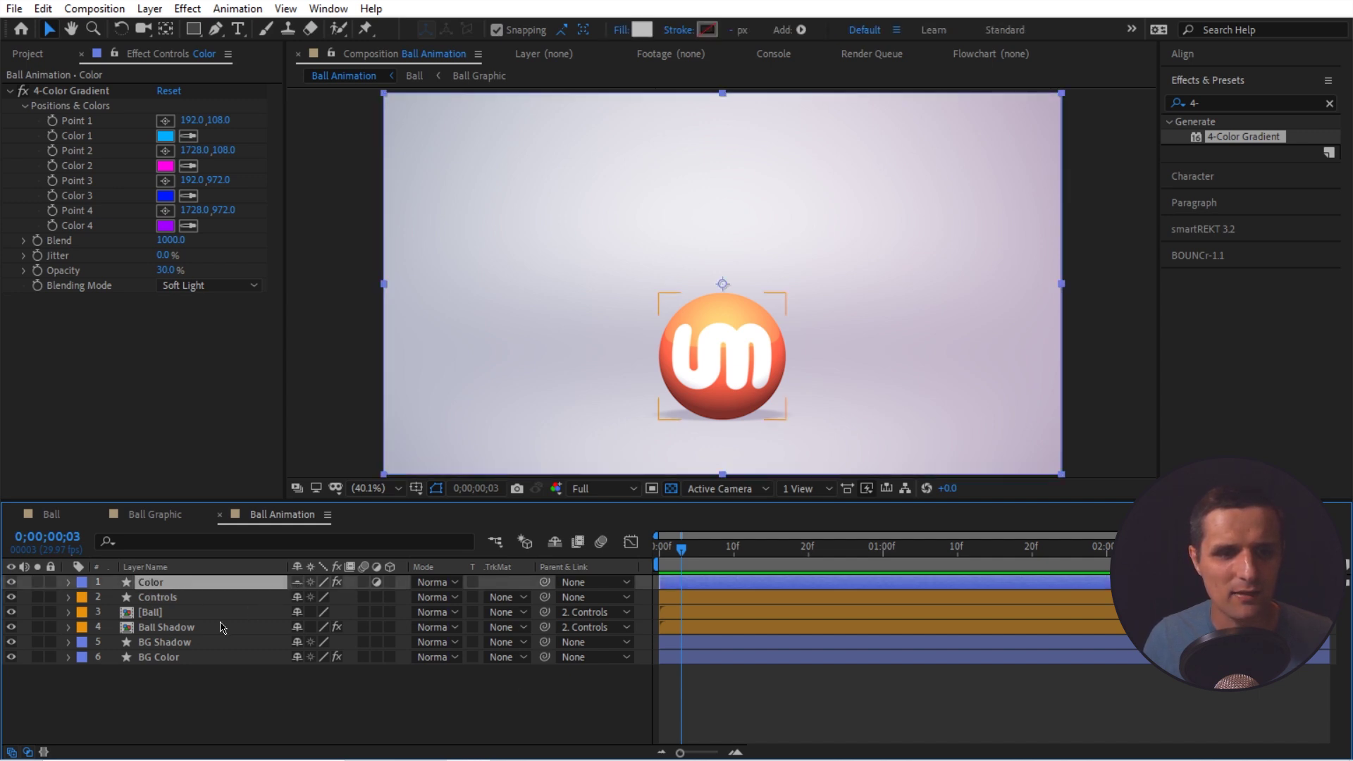
{"action": "left_click", "coordinate": [296, 642]}
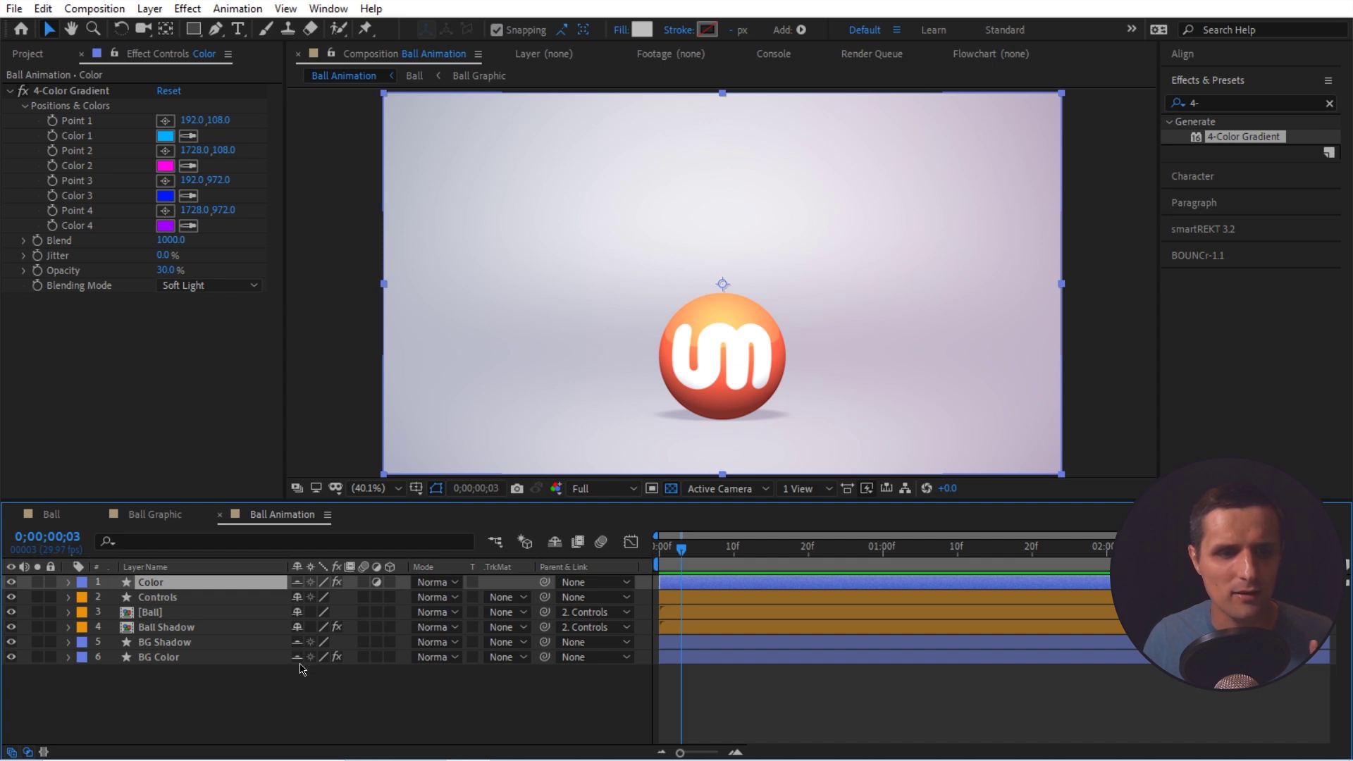
{"action": "left_click_drag", "start_coordinate": [51, 657], "coordinate": [51, 642]}
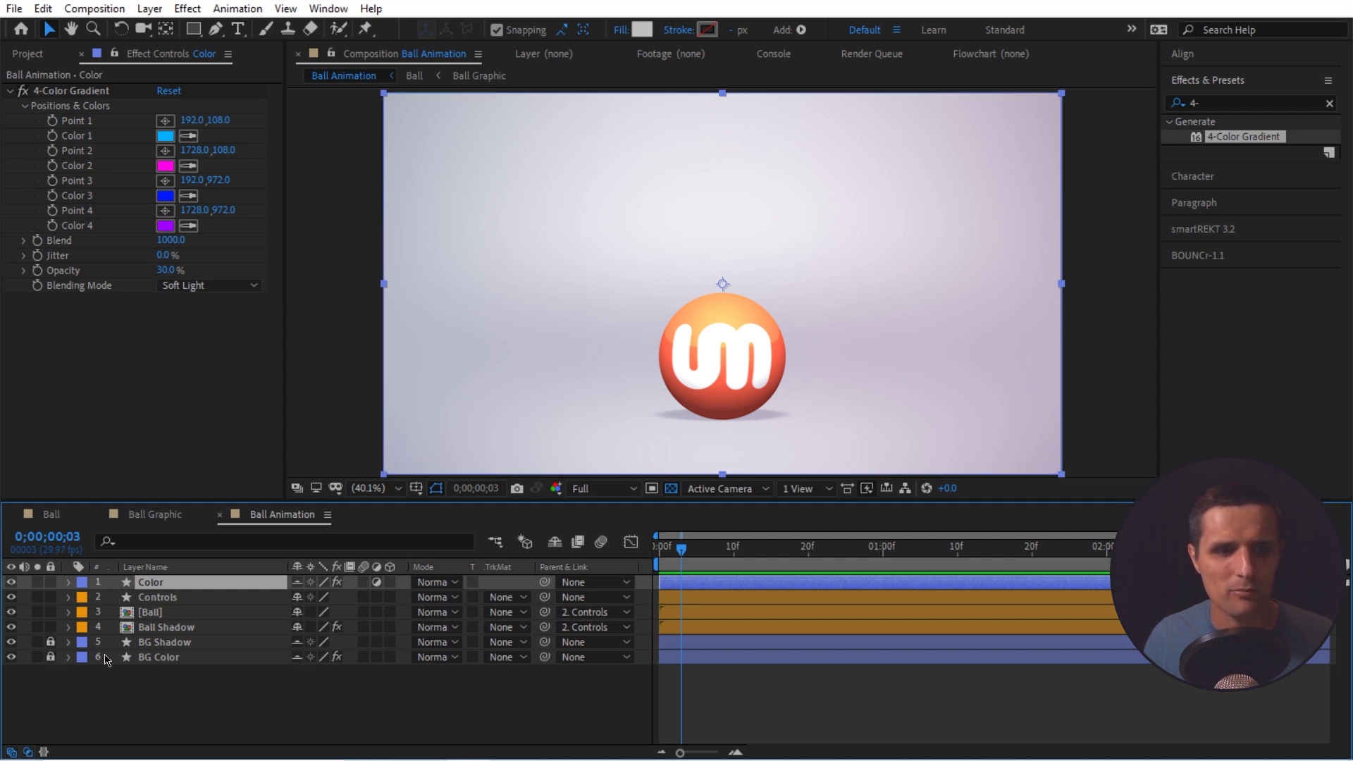
{"action": "left_click", "coordinate": [51, 582]}
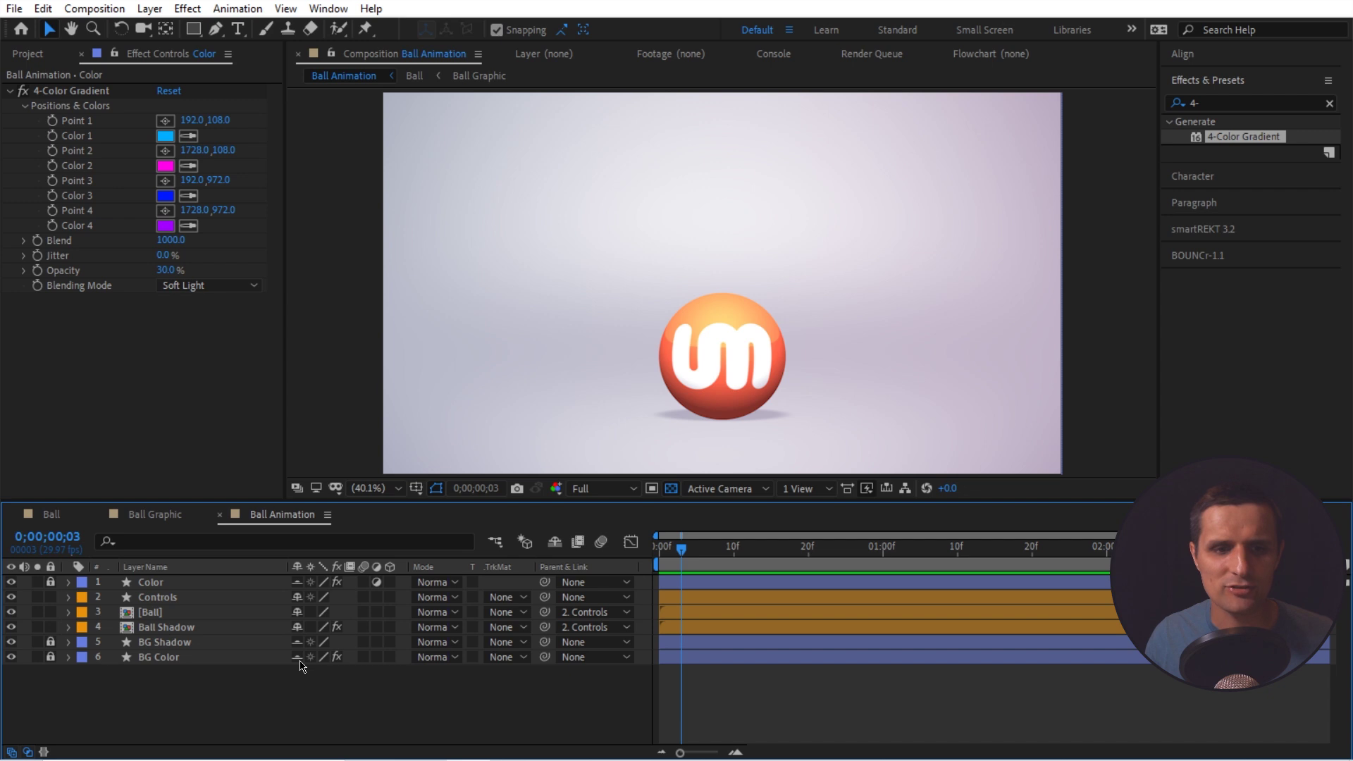
{"action": "left_click", "coordinate": [554, 544]}
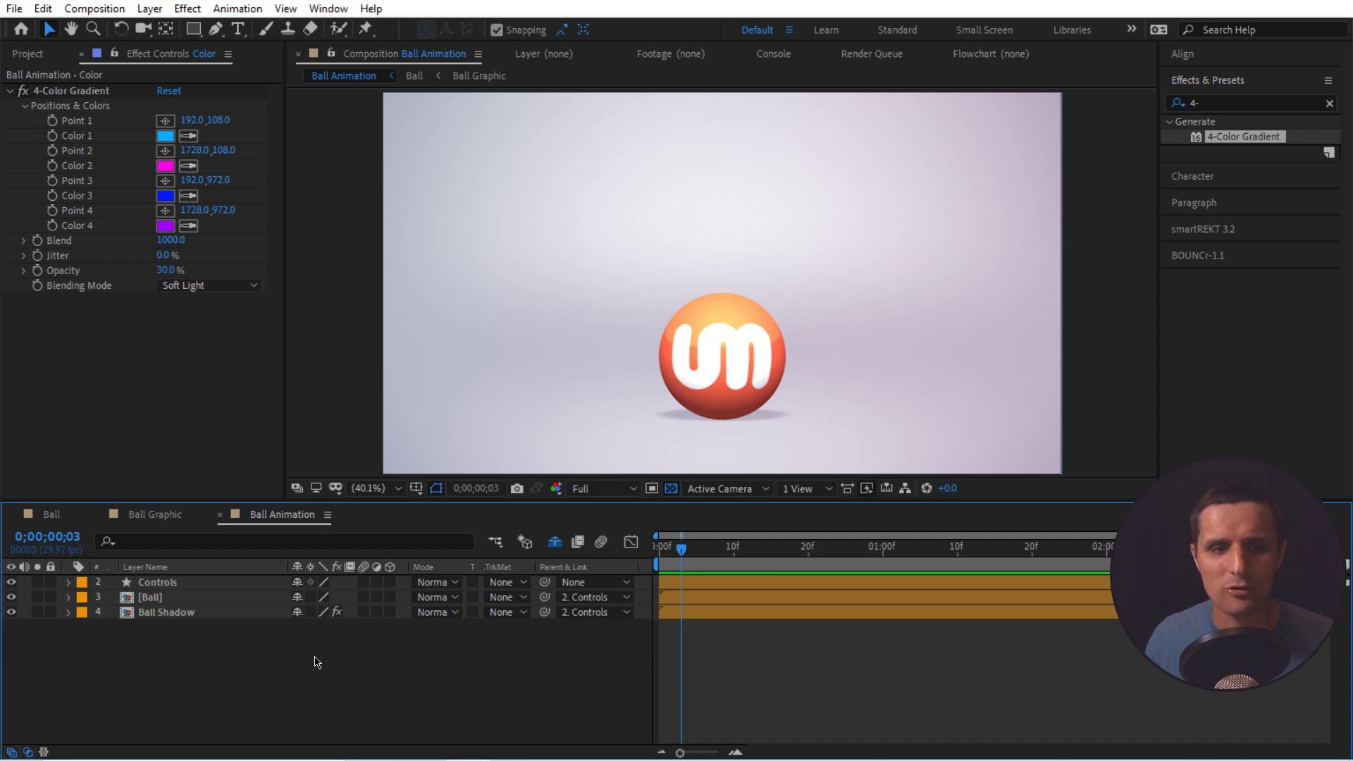
{"action": "left_click", "coordinate": [493, 300]}
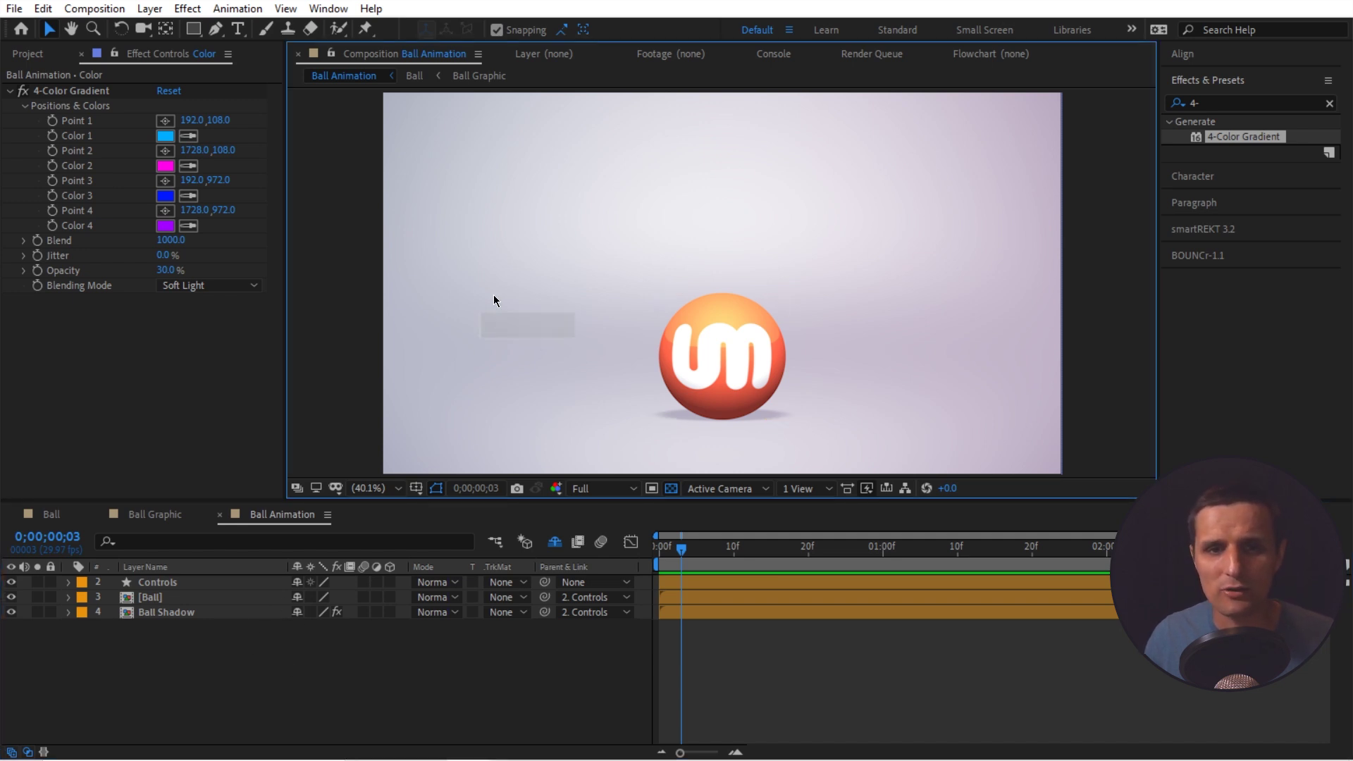
Inspect the Ball Shadow layer's effect settings, bring up the project's folder list and clear the layer selection
{"action": "left_click", "coordinate": [720, 371]}
{"action": "left_click", "coordinate": [230, 614]}
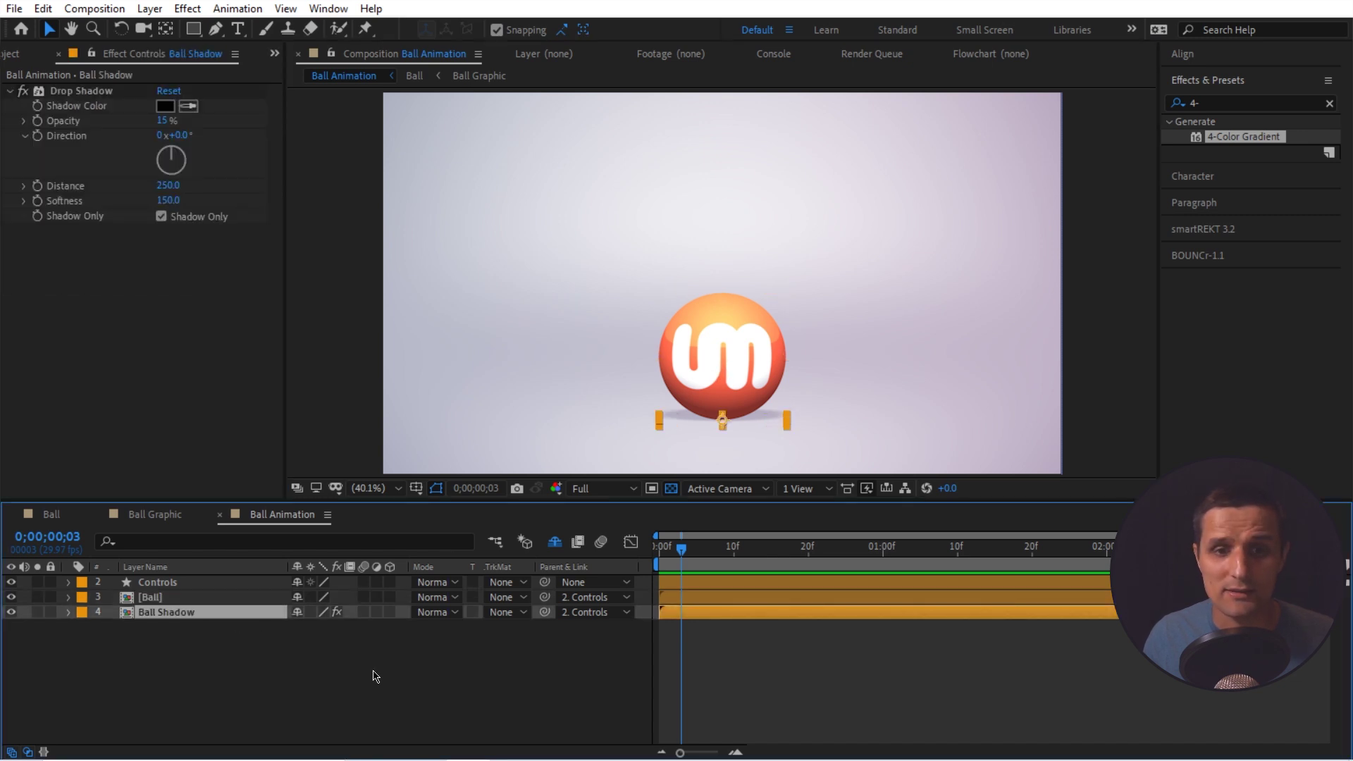
{"action": "left_click", "coordinate": [16, 55]}
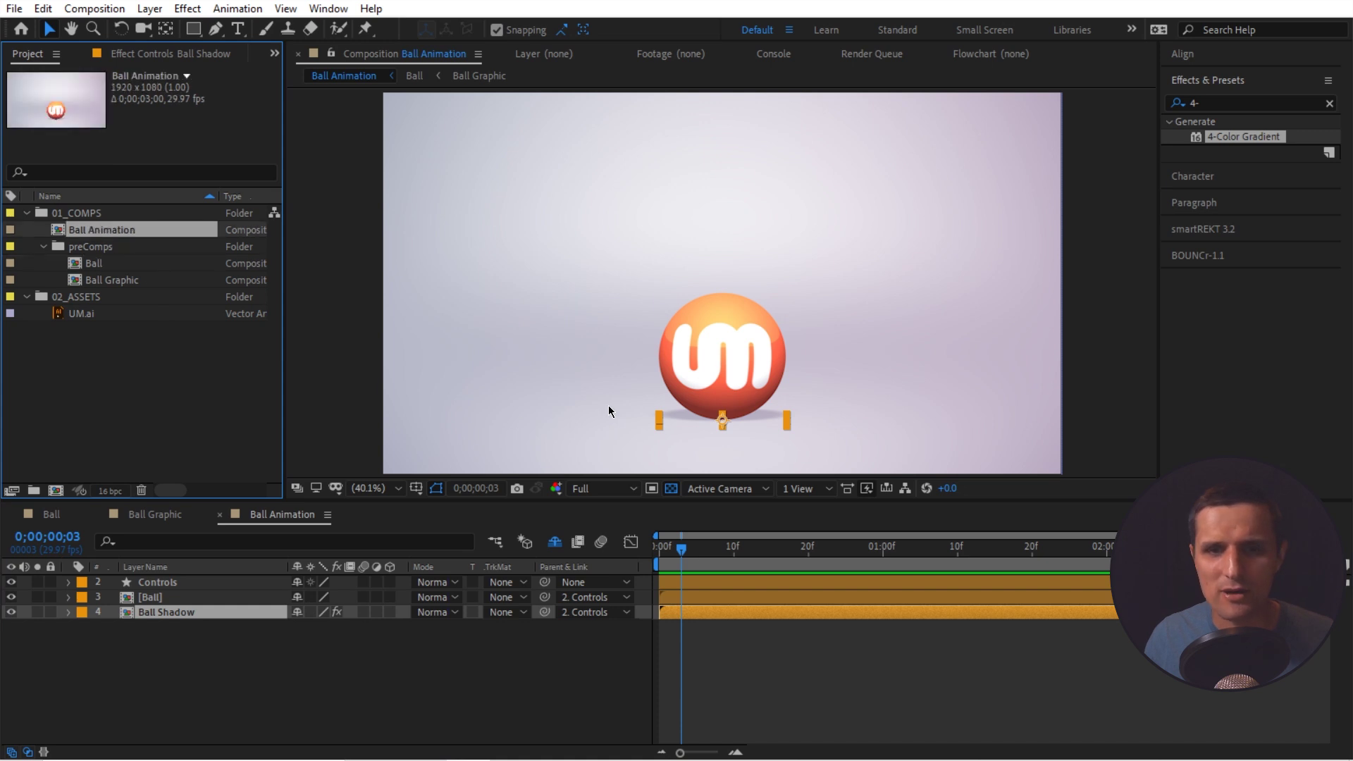
{"action": "left_click", "coordinate": [628, 670]}
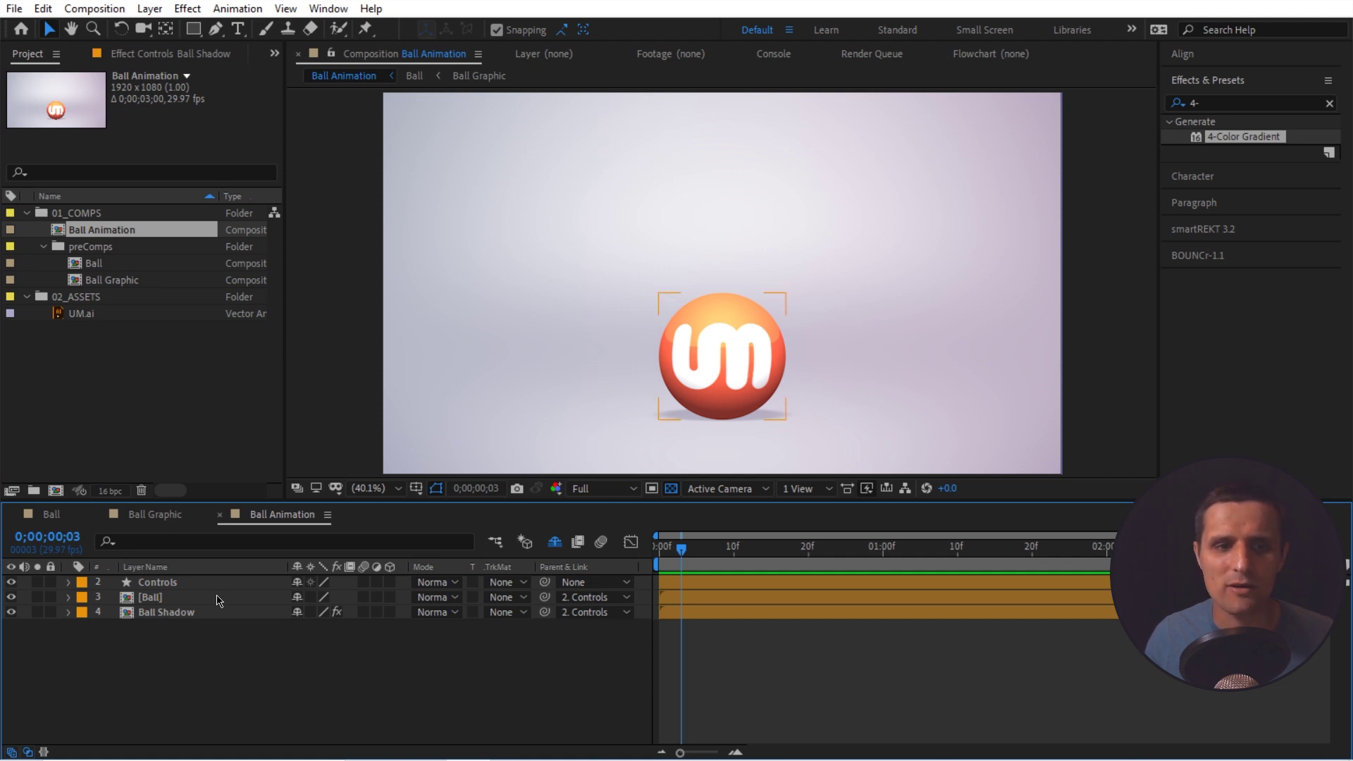
Try moving the ball up and to the left, away from its shadow, and undo both moves
{"action": "left_click", "coordinate": [701, 413]}
{"action": "left_click_drag", "start_coordinate": [733, 390], "coordinate": [734, 218]}
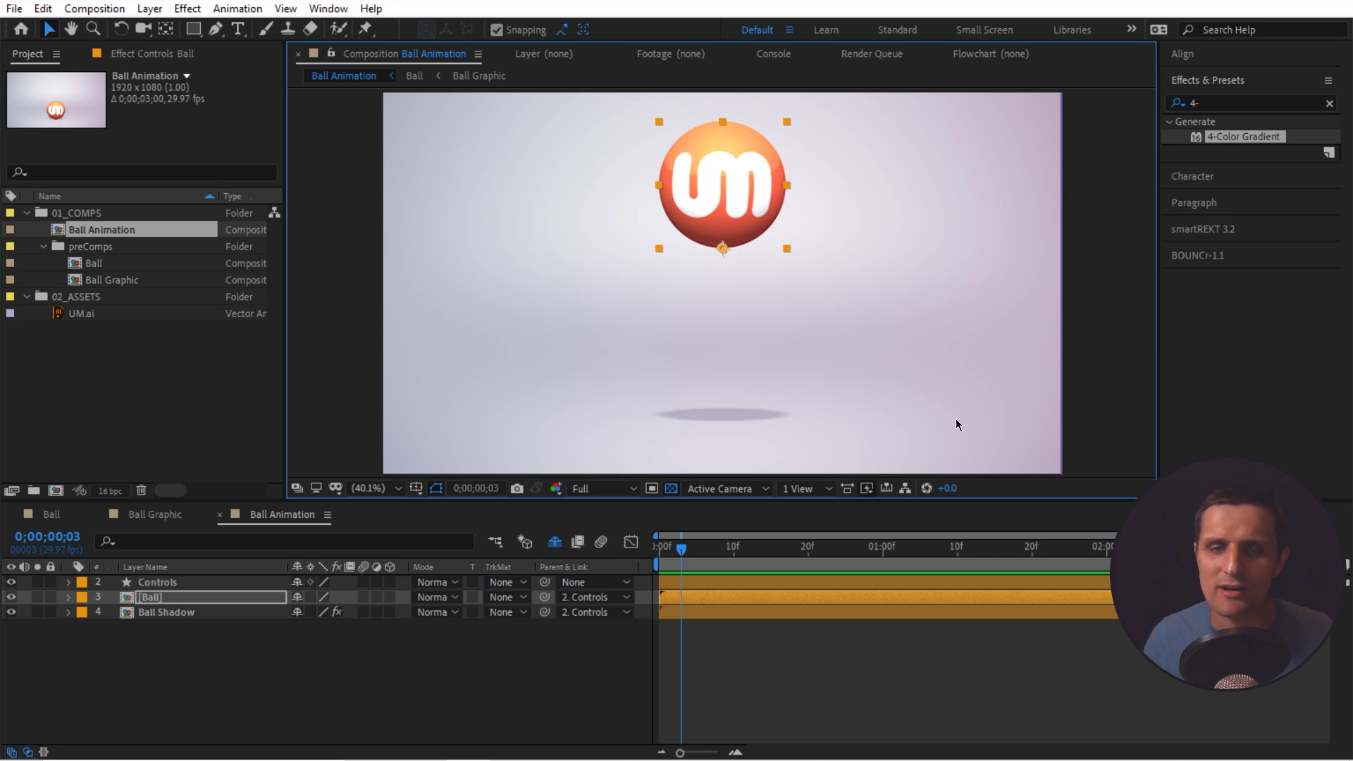
{"action": "left_click_drag", "start_coordinate": [748, 223], "coordinate": [554, 218]}
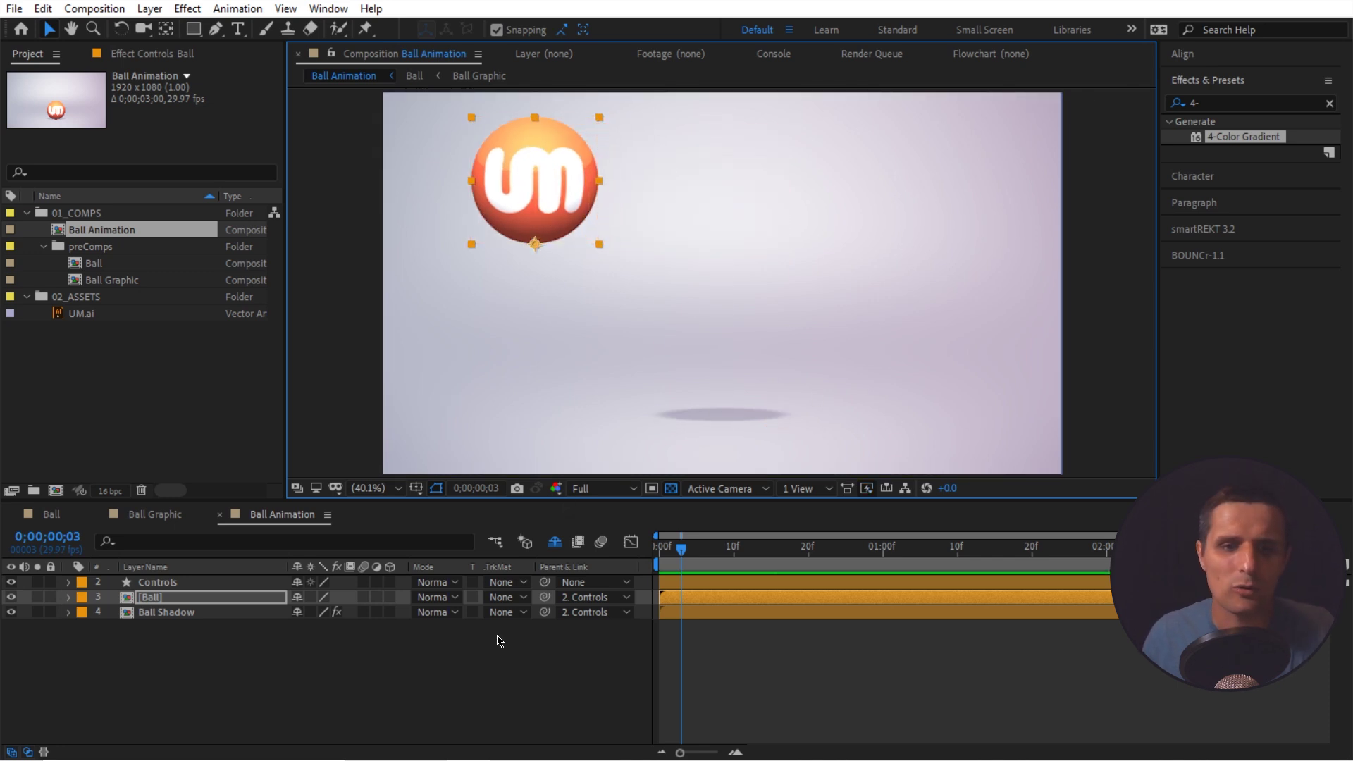
{"action": "key", "text": "ctrl+z"}
{"action": "key", "text": "ctrl+z"}
{"action": "left_click", "coordinate": [556, 669]}
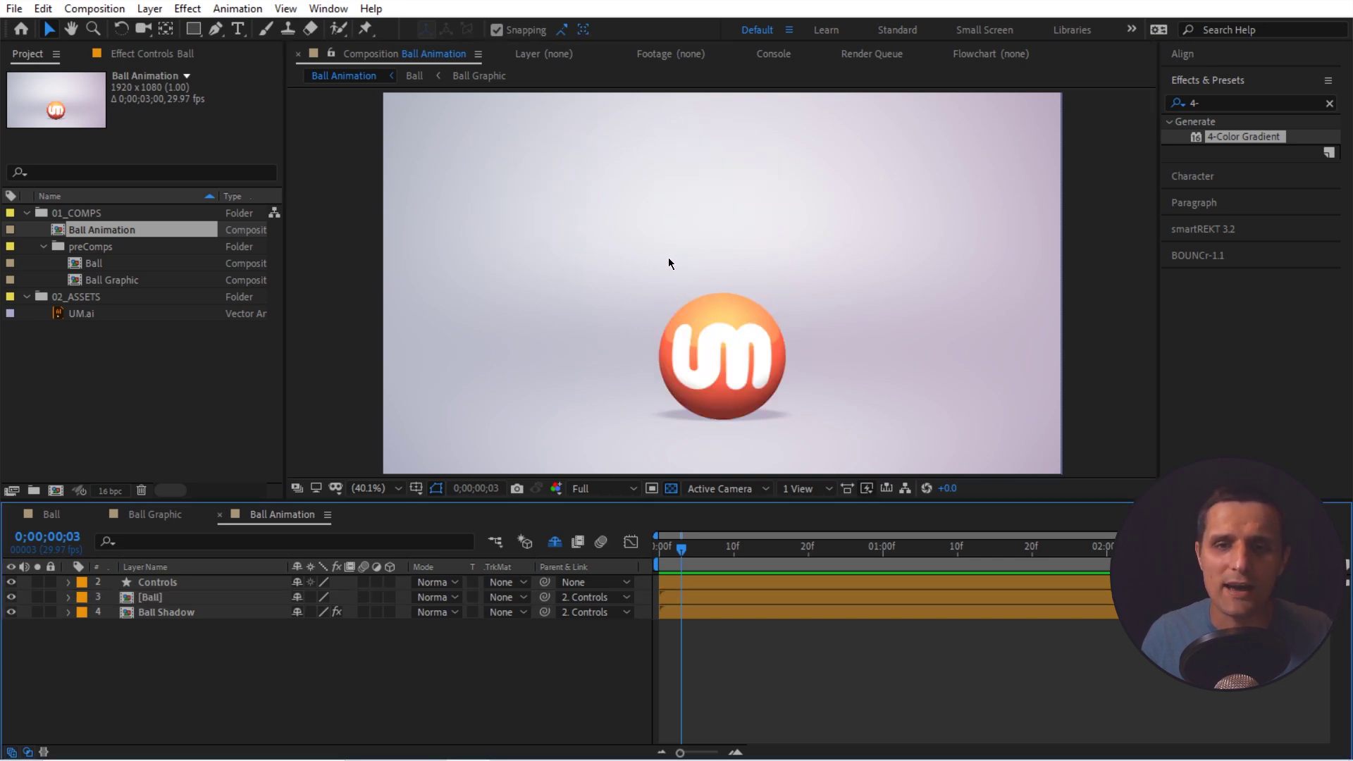